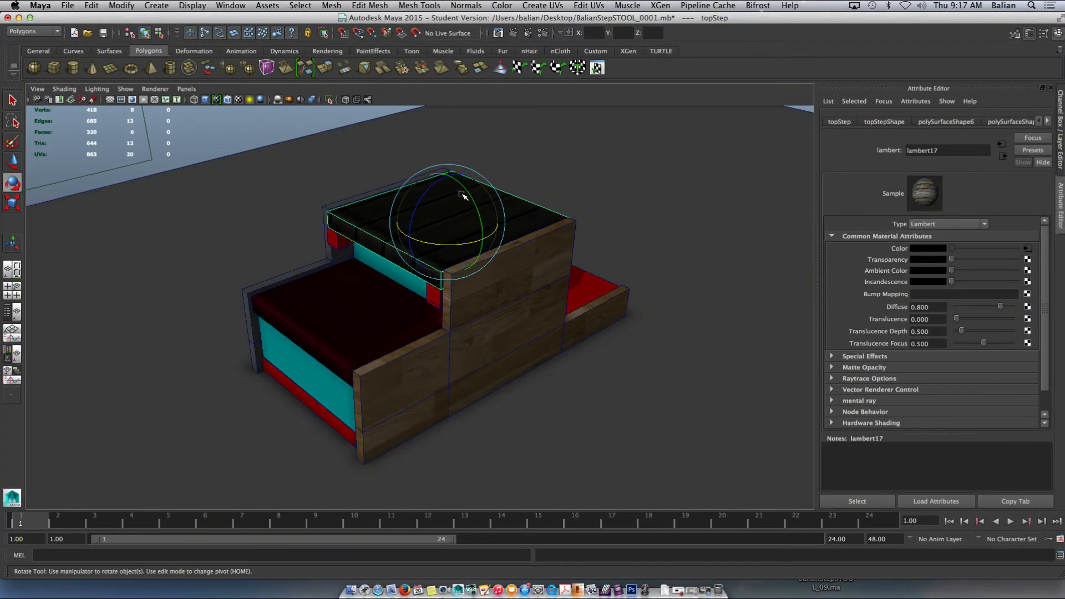
Step: Examine the step stool's top boards, lower step and wood-textured side panel, and look over the mesh separation commands
alt+drag(447, 207, 443, 227)
scroll(446, 201, up, 5)
scroll(435, 221, down, 5)
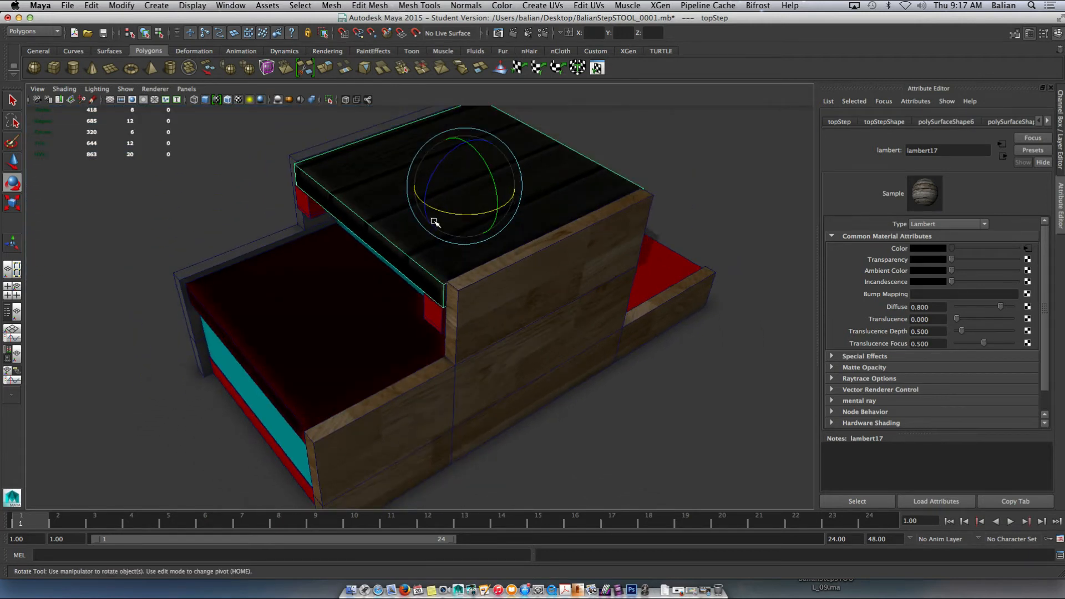
click(411, 299)
alt+drag(412, 299, 413, 255)
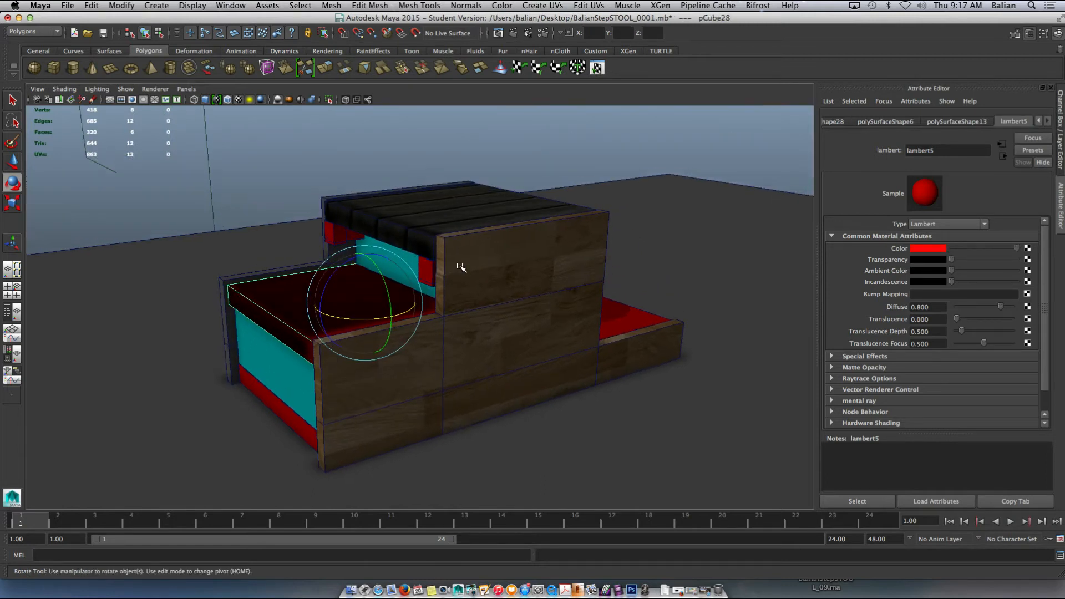
click(460, 267)
scroll(460, 268, up, 2)
alt+drag(478, 288, 478, 279)
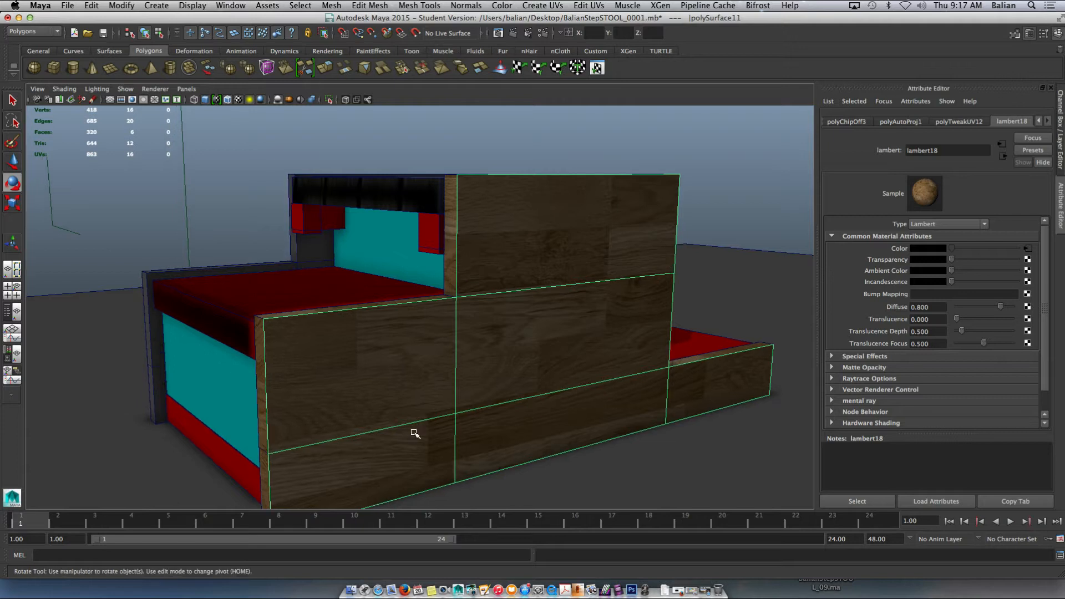
click(329, 7)
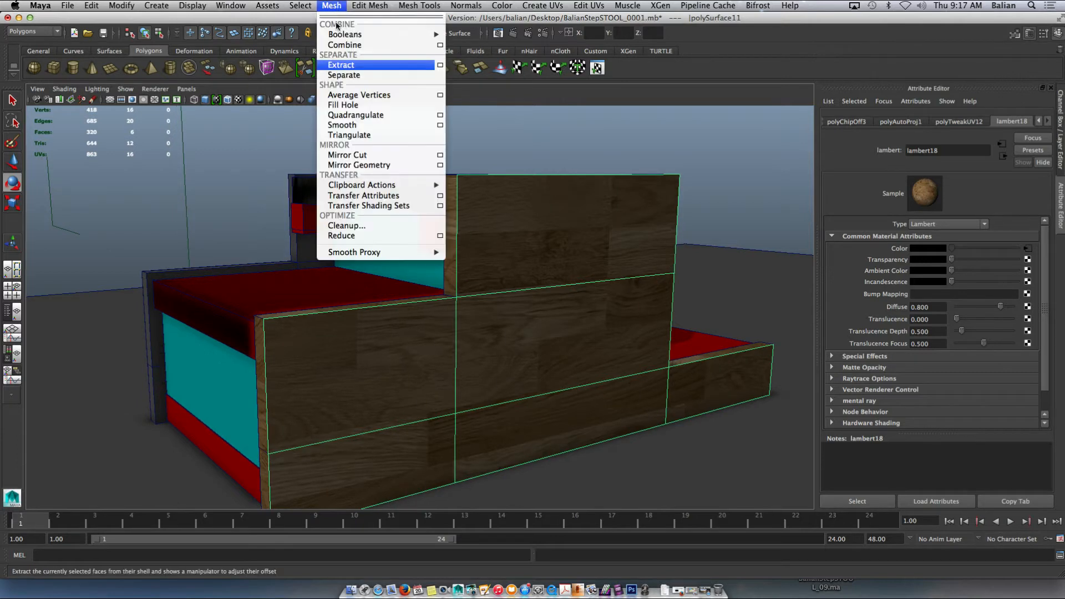
click(827, 17)
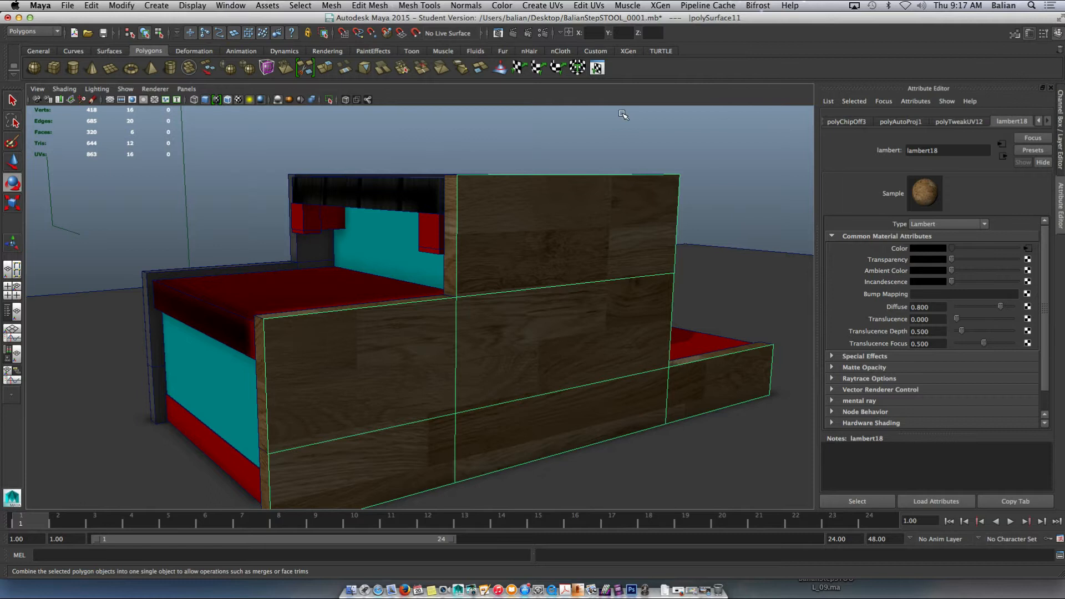
alt+drag(349, 309, 340, 335)
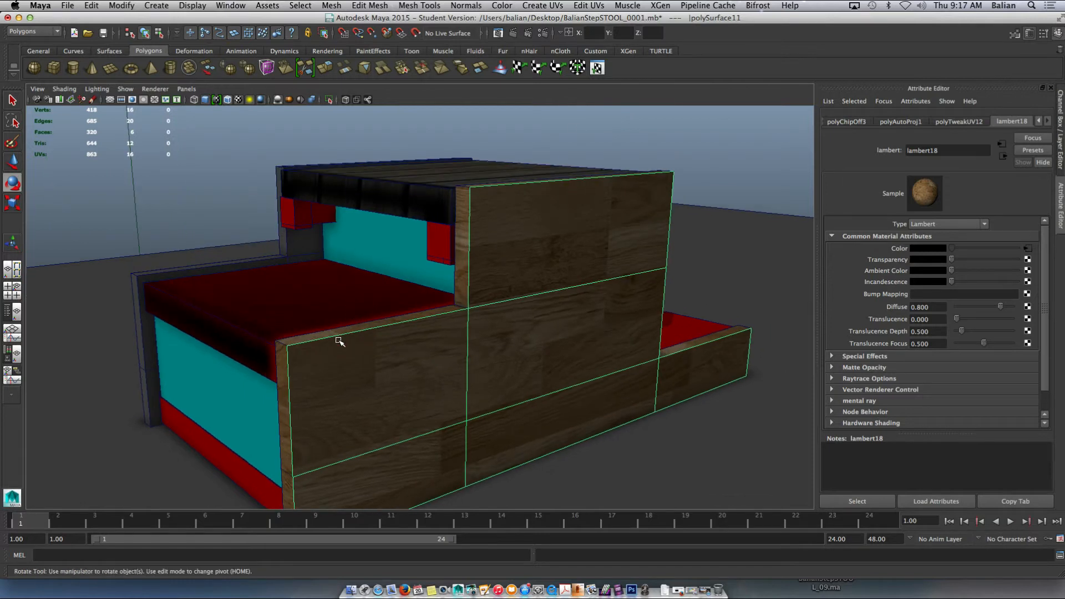
Step: Select all rim faces of the near side board and look up the mesh Extract command
click(285, 383)
right_drag(277, 393, 284, 353)
click(290, 451)
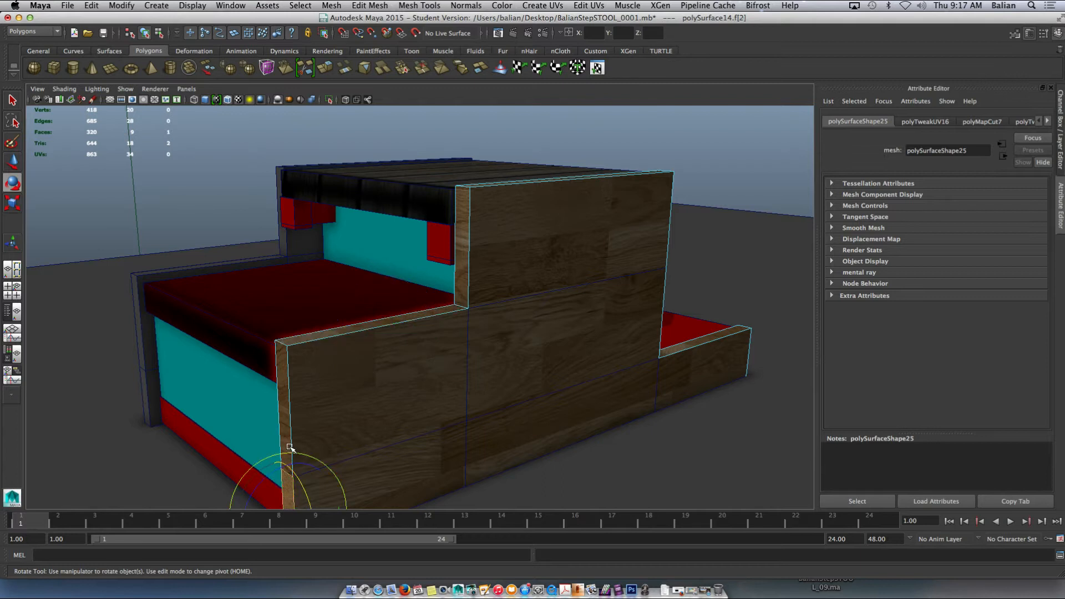
double_click(288, 433)
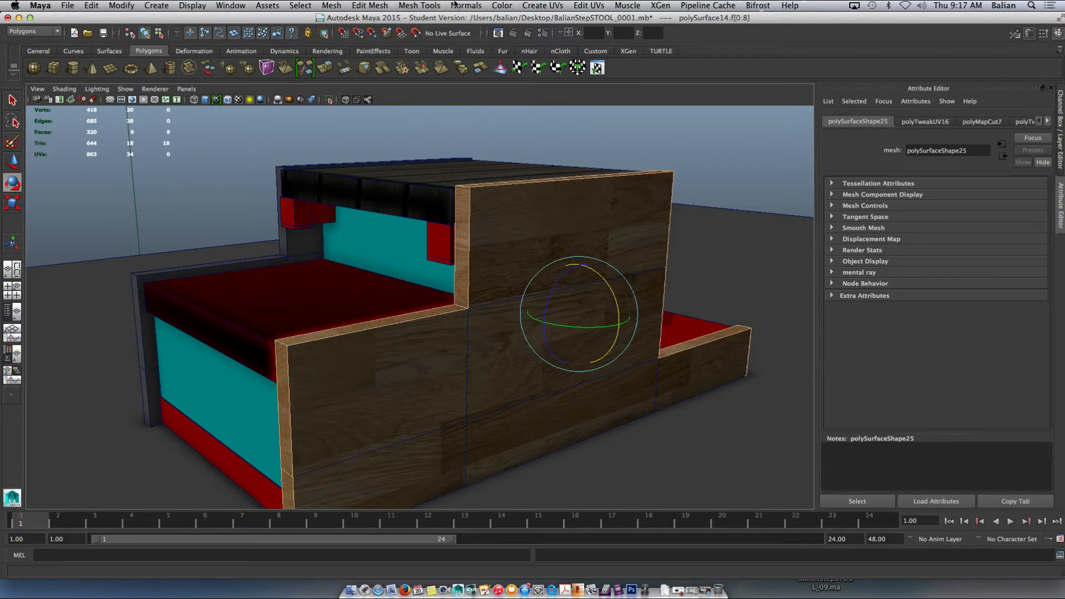
click(397, 8)
mouse_move(364, 5)
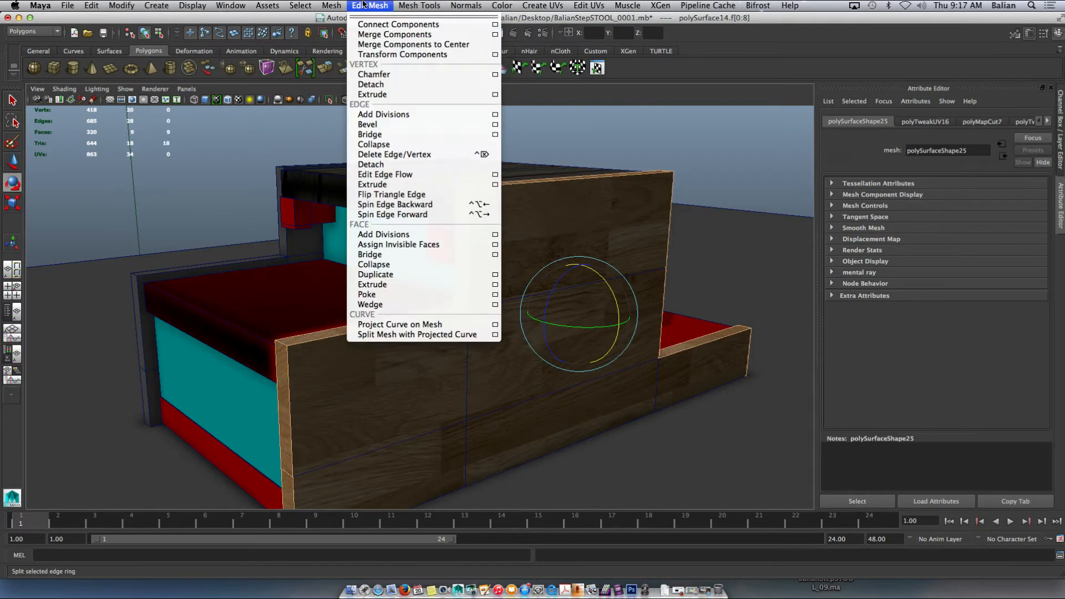
mouse_move(329, 6)
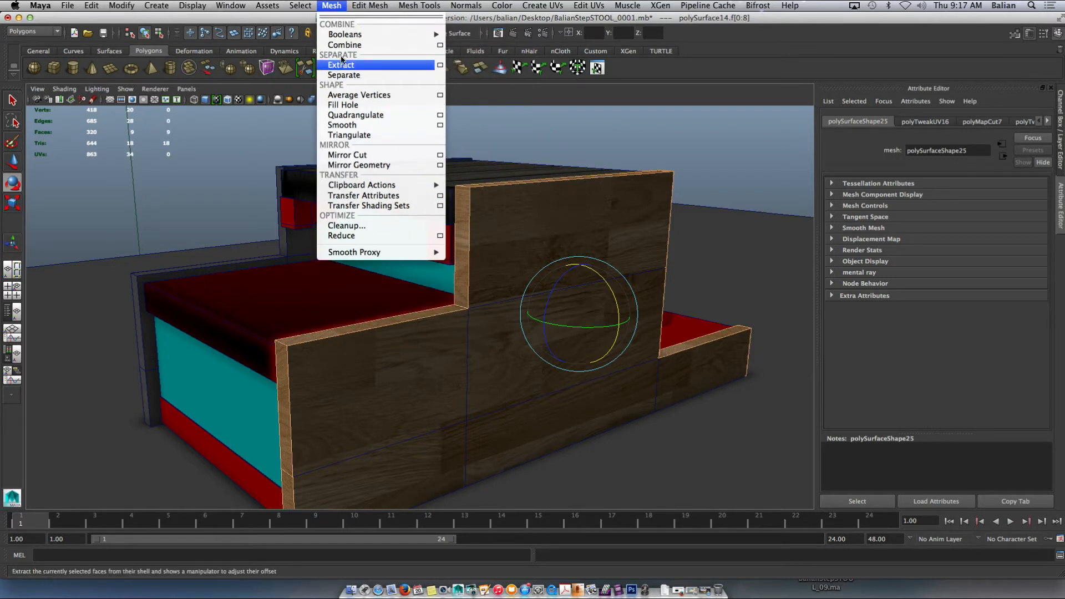
click(913, 21)
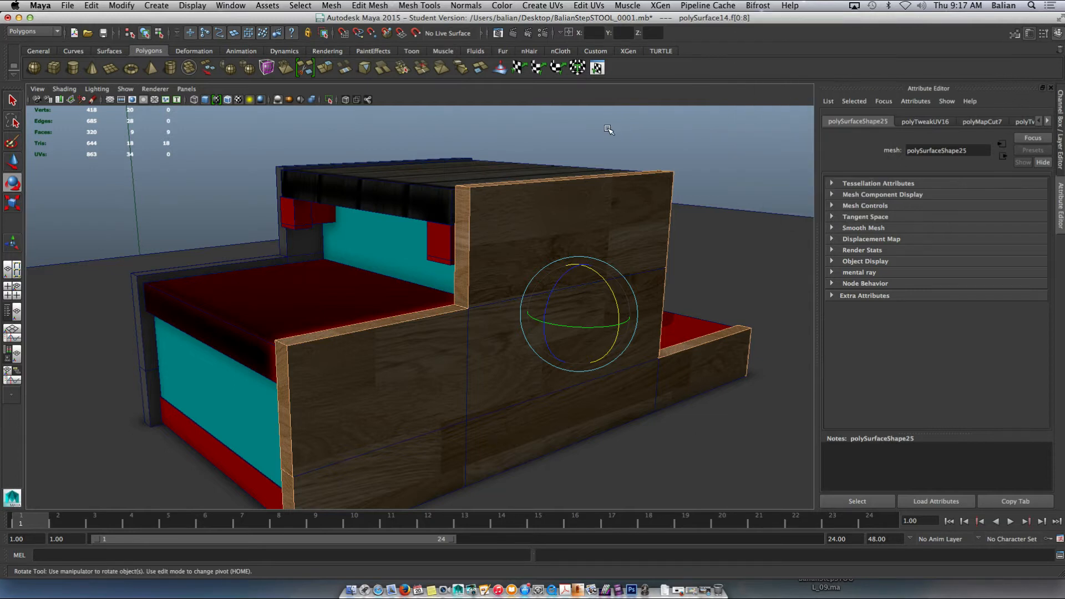
mouse_move(314, 198)
alt+mouse_down()
mouse_move(338, 209)
mouse_move(454, 200)
mouse_move(304, 195)
alt+mouse_up()
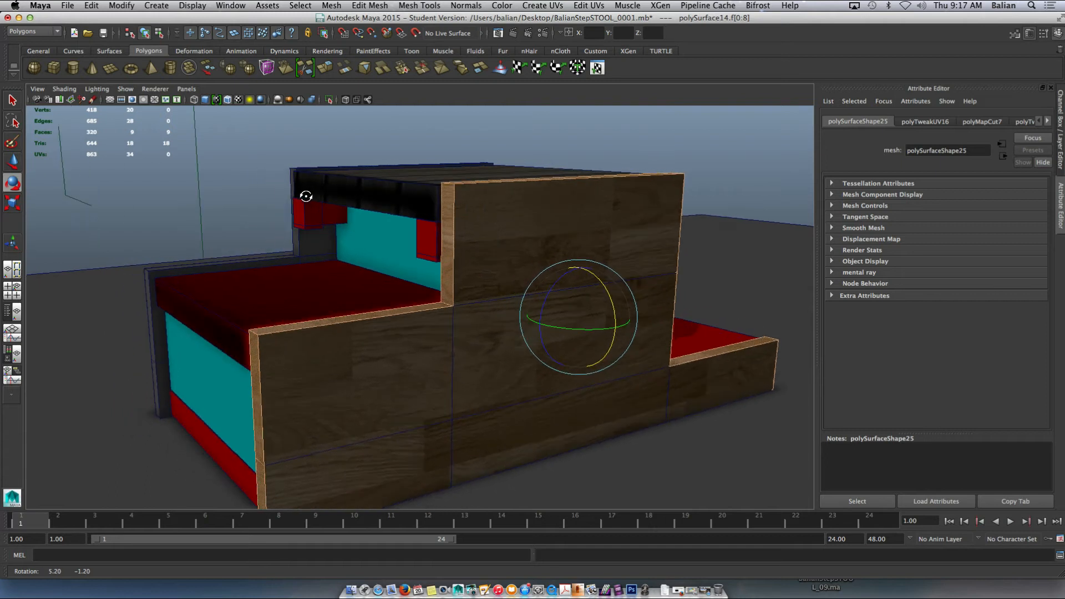
Step: Move the untextured far side board out through the stool so it stands apart in front of the near side
click(305, 245)
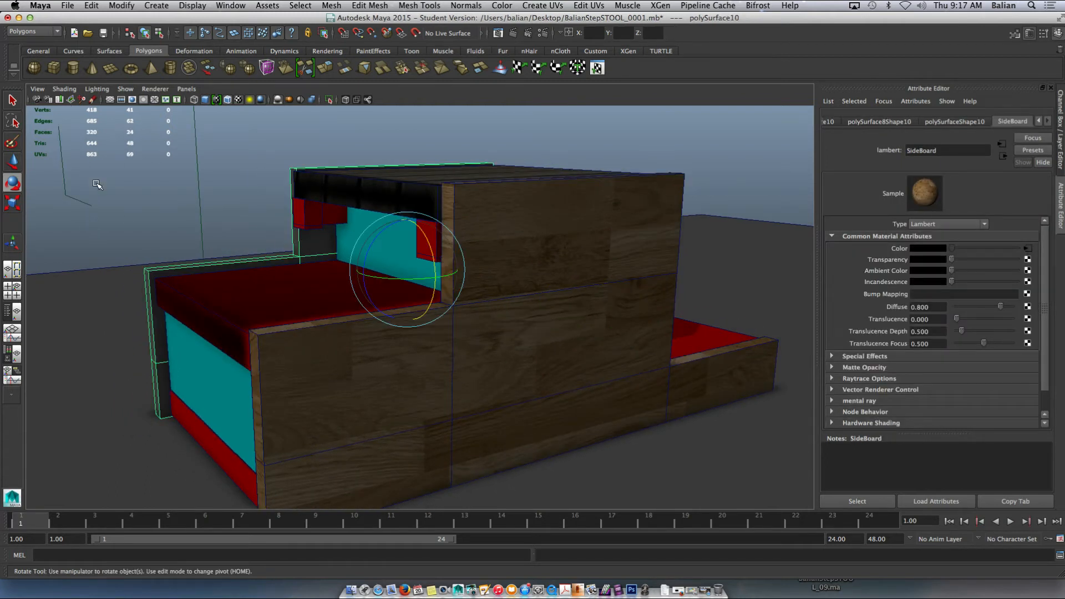
key(w)
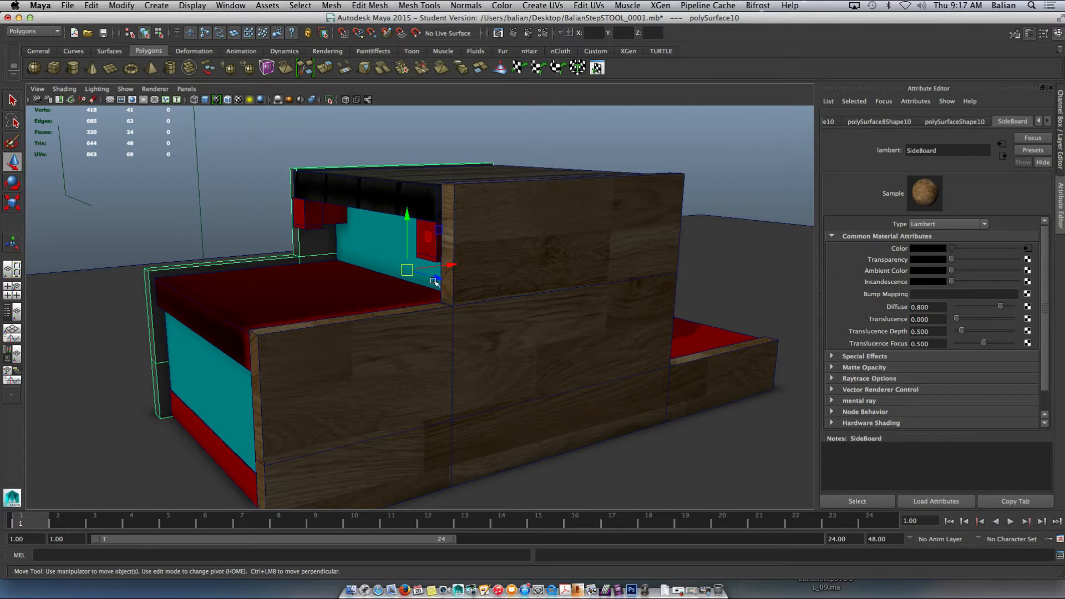
scroll(428, 281, down, 2)
drag(435, 286, 713, 411)
alt+middle_drag(517, 274, 407, 233)
alt+drag(409, 234, 276, 172)
click(273, 166)
click(454, 320)
alt+drag(450, 295, 447, 283)
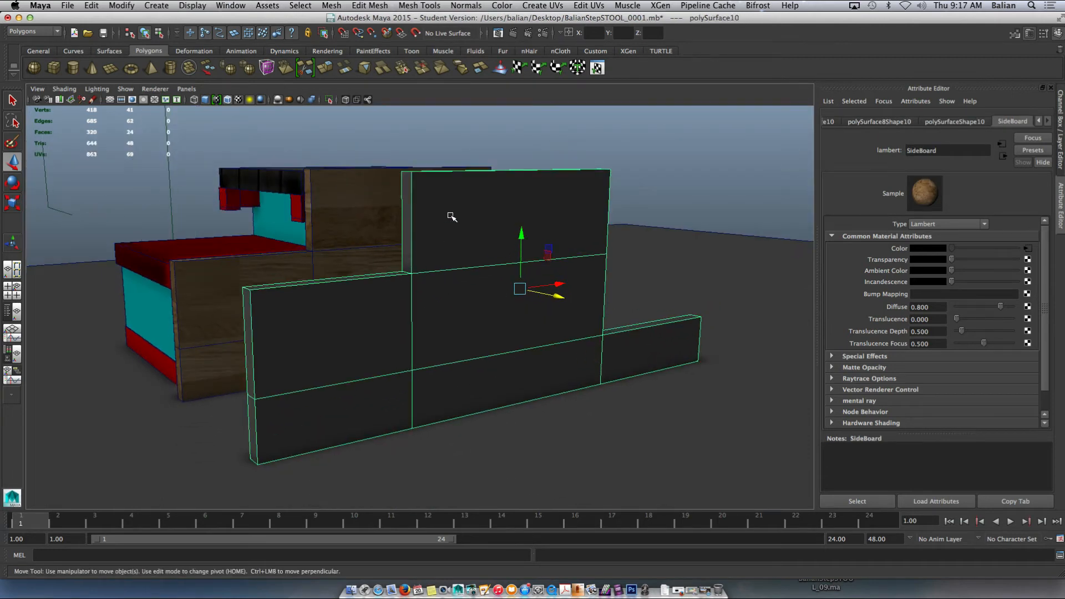
Step: Assign a new Lambert material to the moved side board and set its color to pure green
right_drag(461, 201, 447, 431)
click(441, 281)
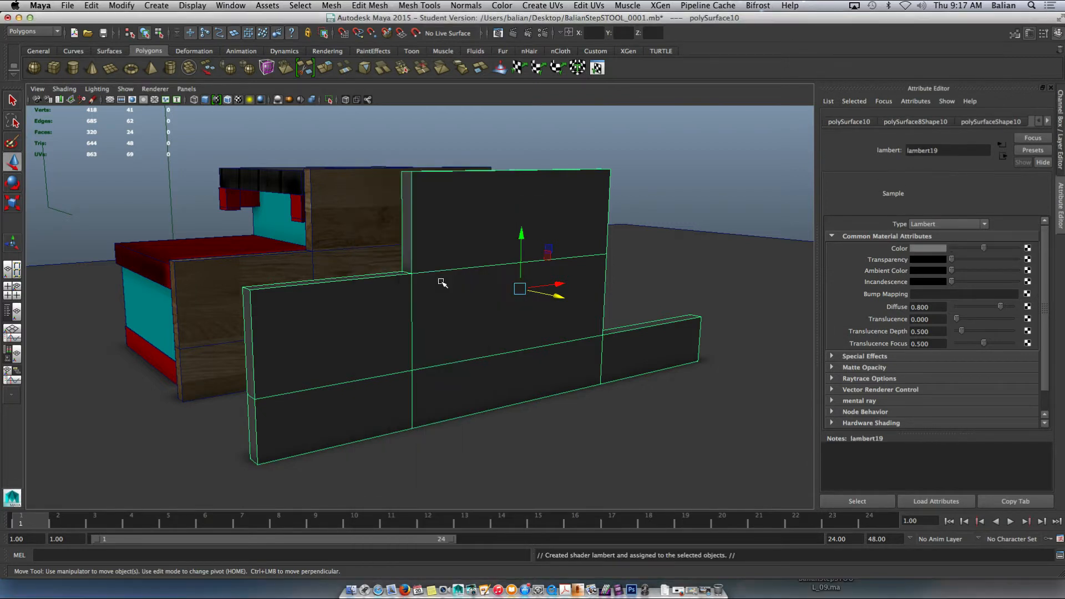
click(928, 249)
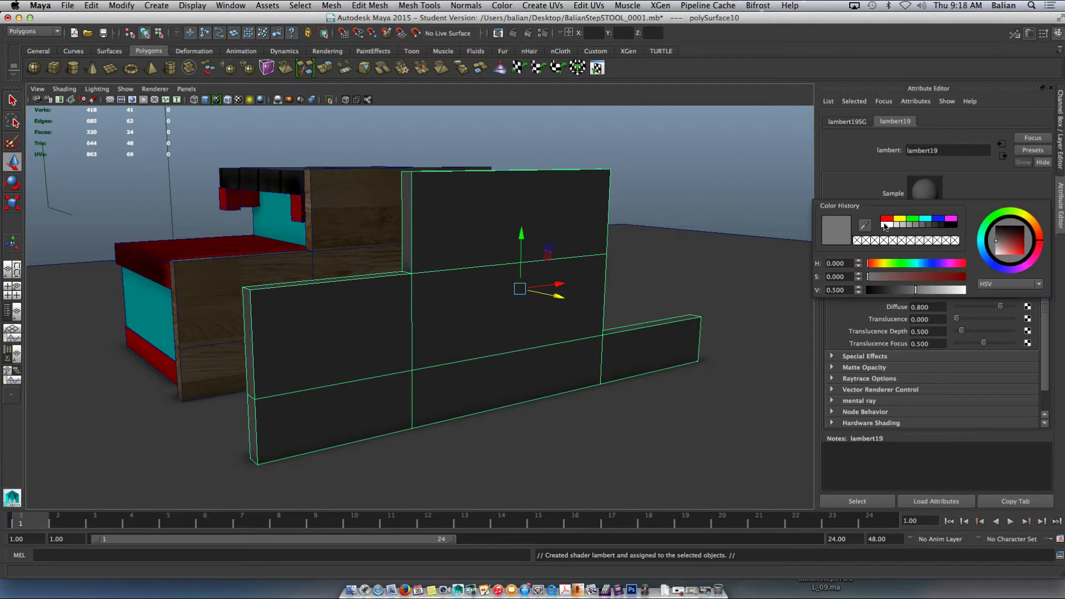
click(915, 221)
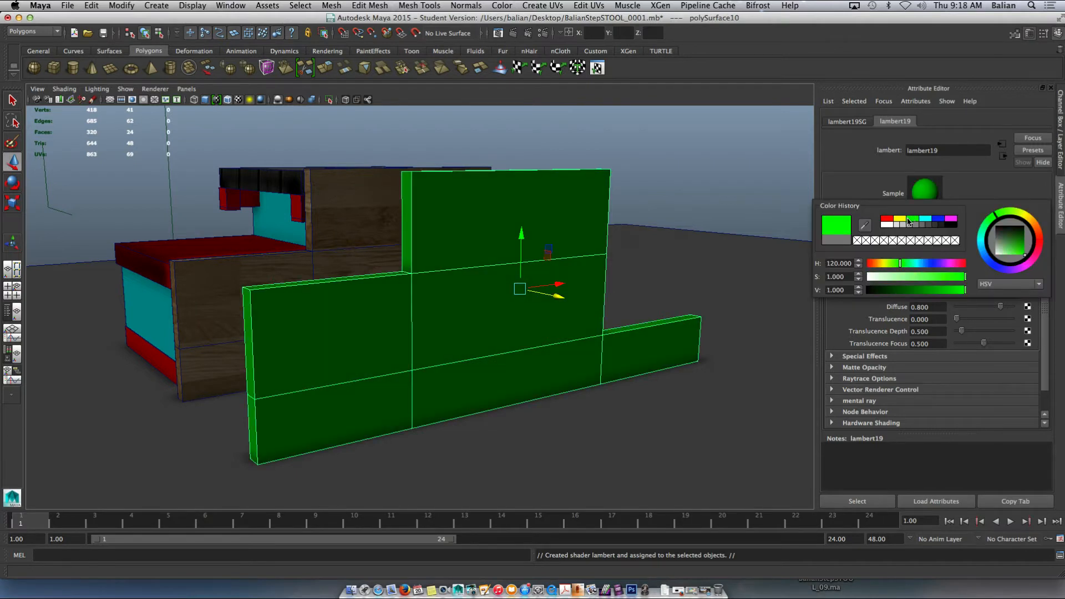
click(939, 220)
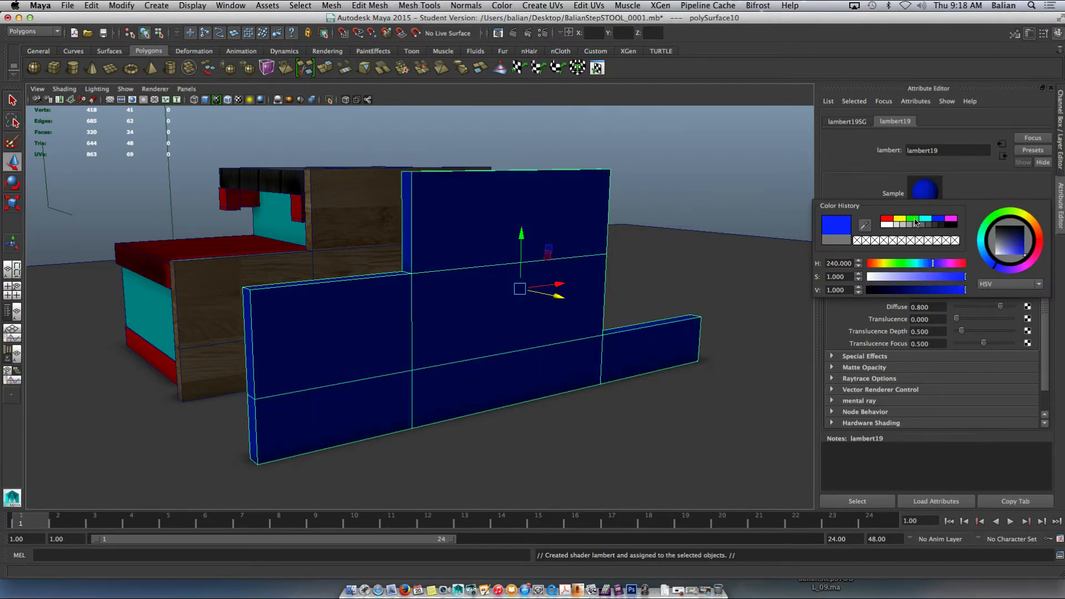
click(915, 222)
click(900, 220)
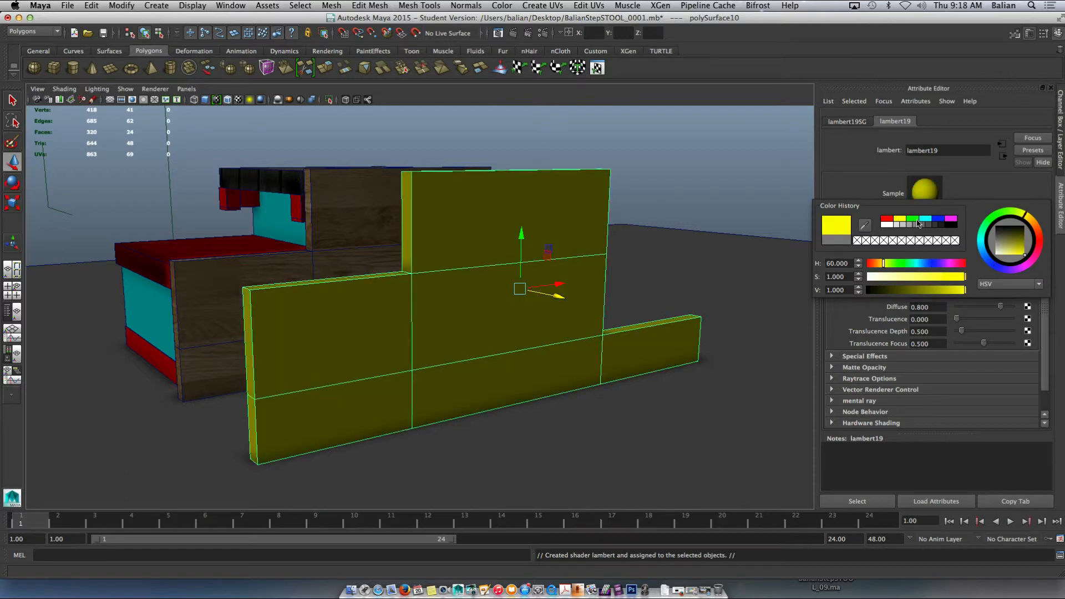
click(914, 221)
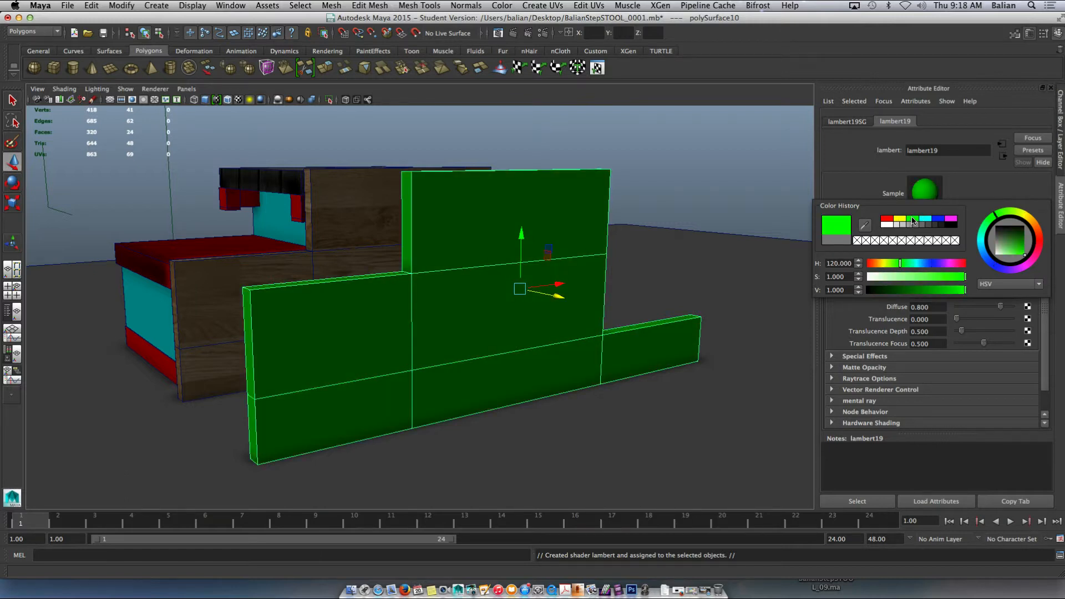
Step: Review the green side board's node list and delete its construction history
alt+drag(610, 203, 620, 211)
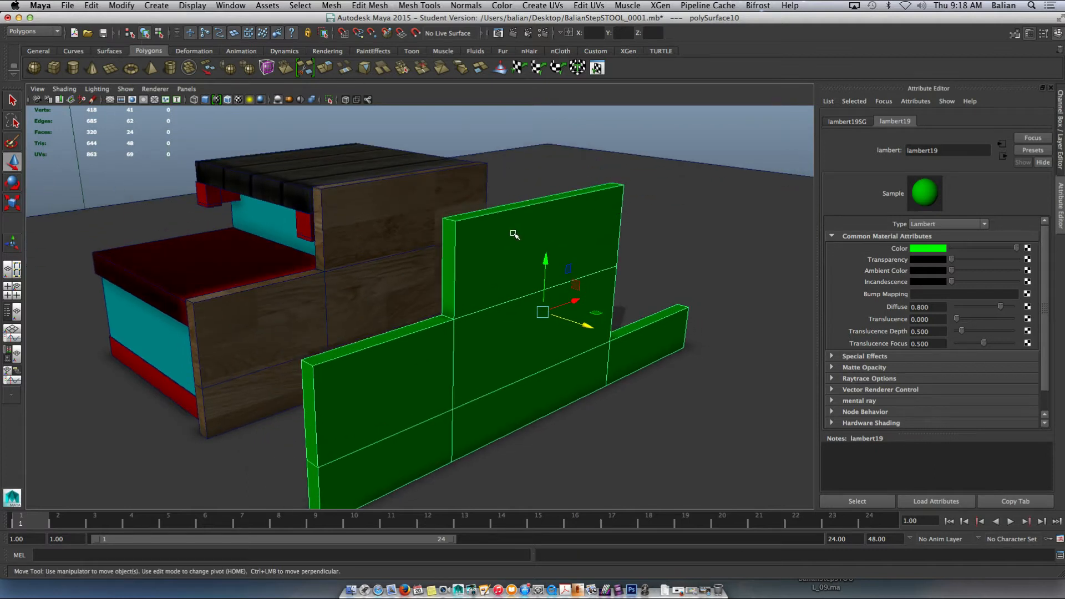
click(853, 121)
click(883, 118)
click(856, 121)
right_drag(543, 229, 559, 221)
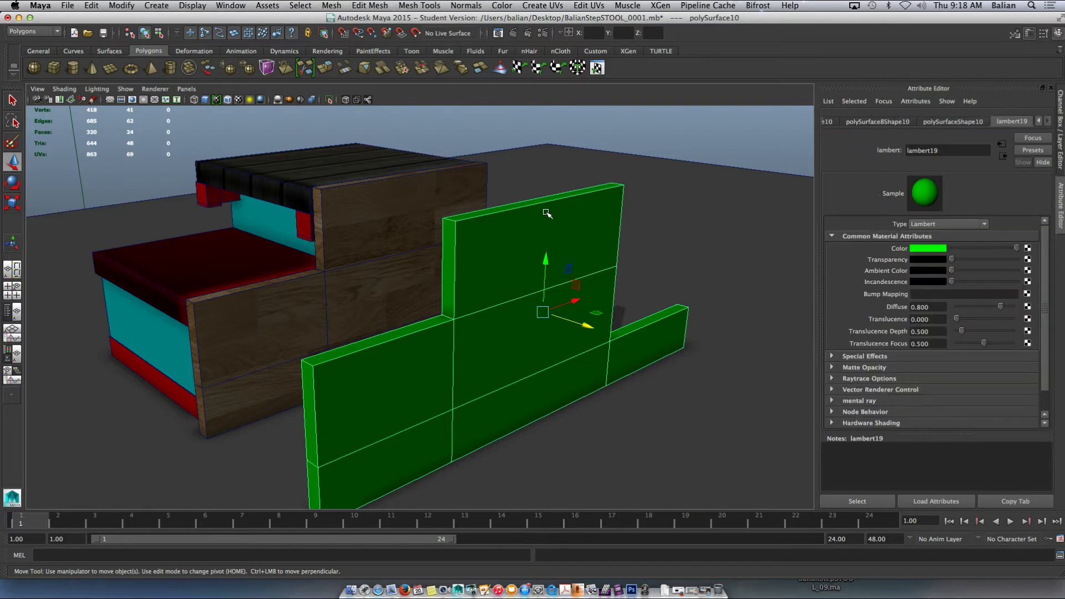
click(1034, 119)
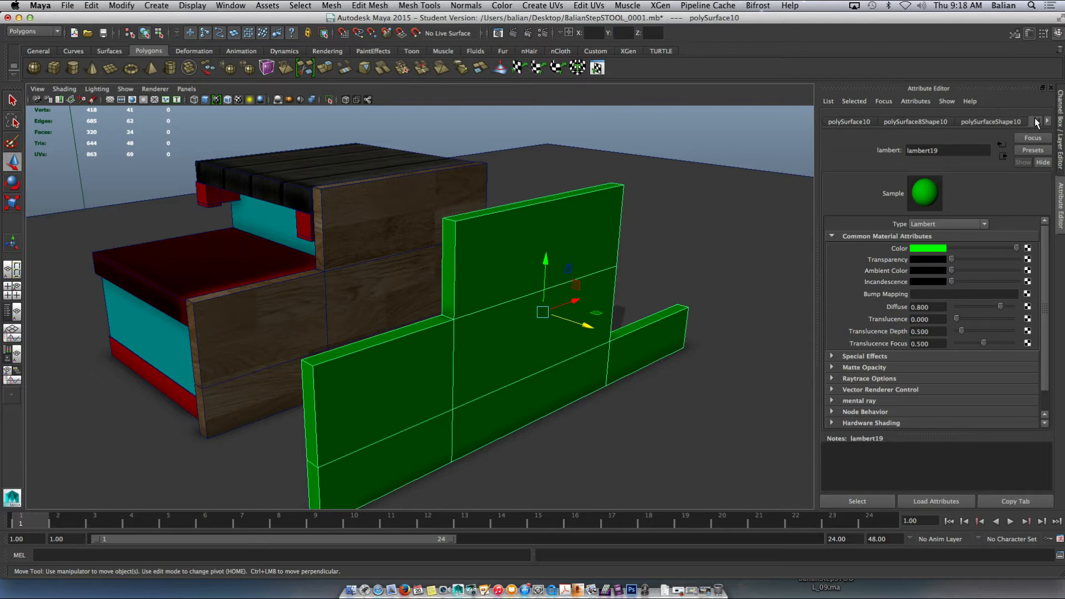
click(87, 6)
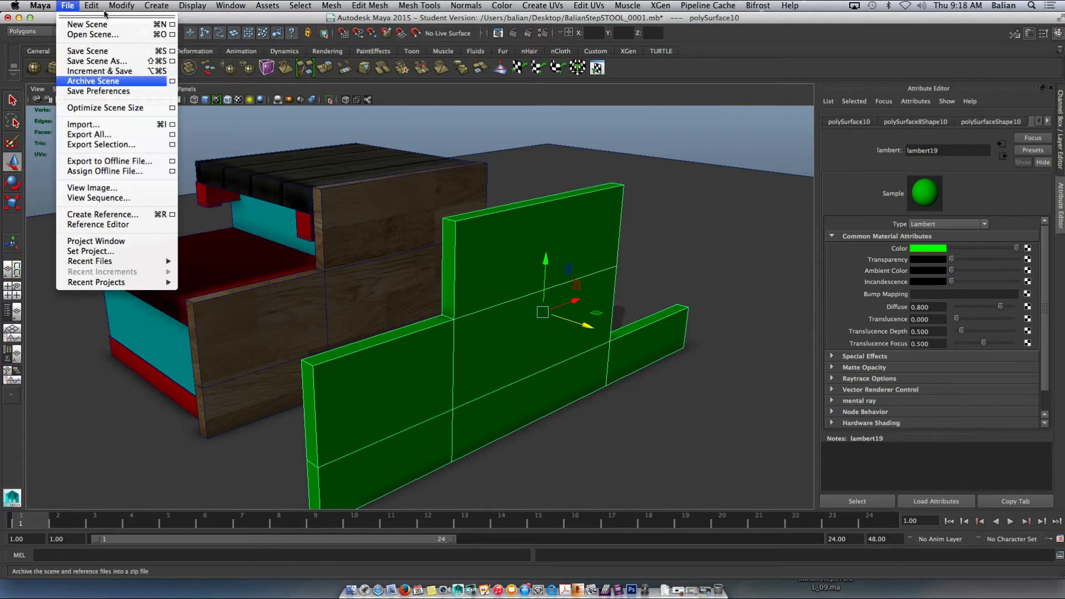
mouse_move(215, 140)
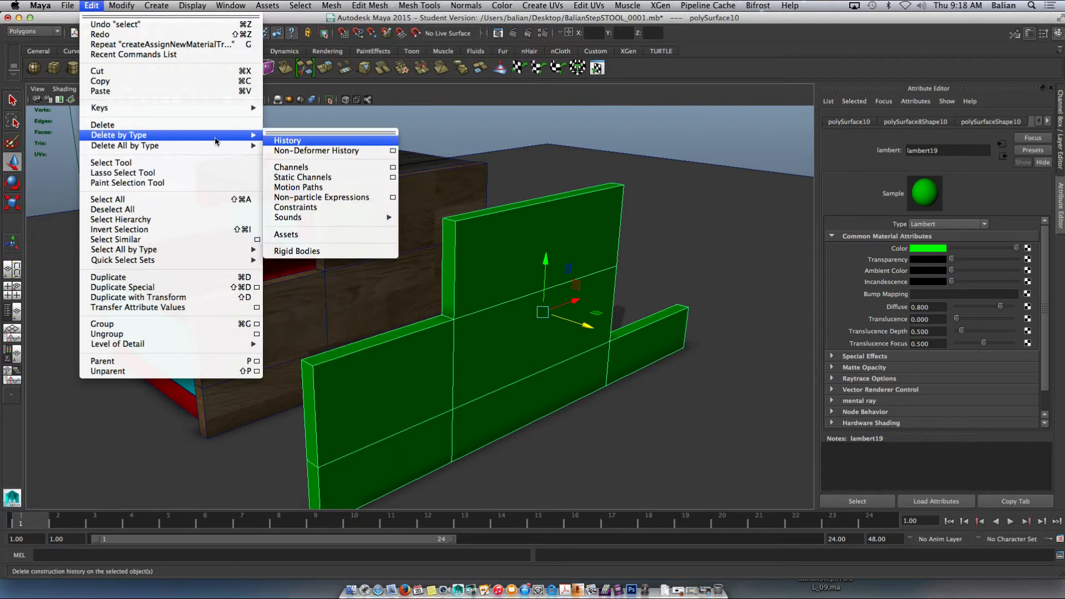
click(291, 142)
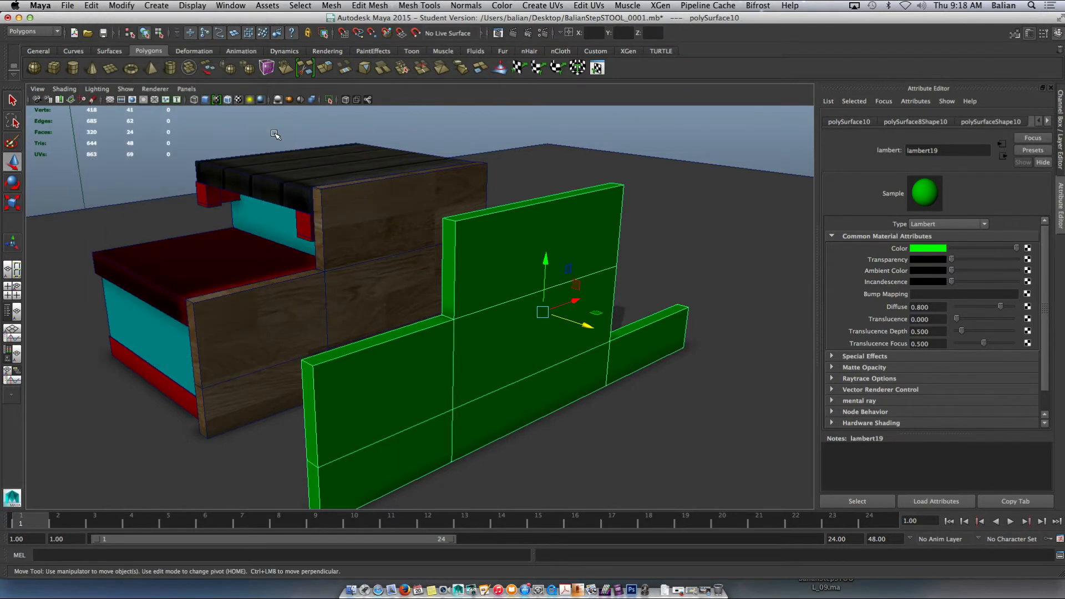
Step: Run the history deletion on the green side board again and recheck its node list
right_drag(498, 255, 510, 244)
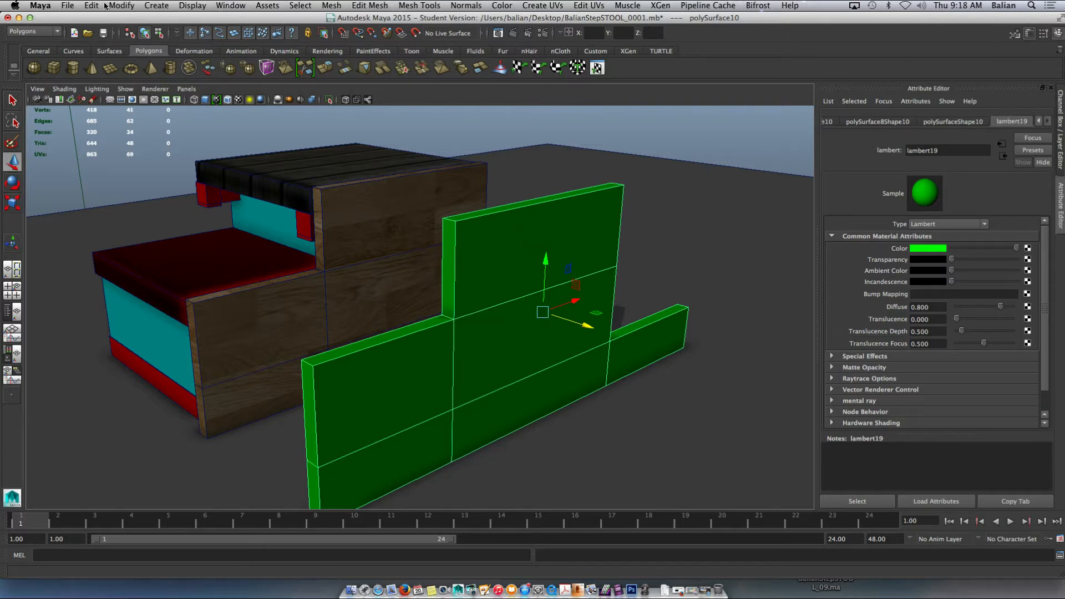
click(98, 5)
mouse_move(205, 136)
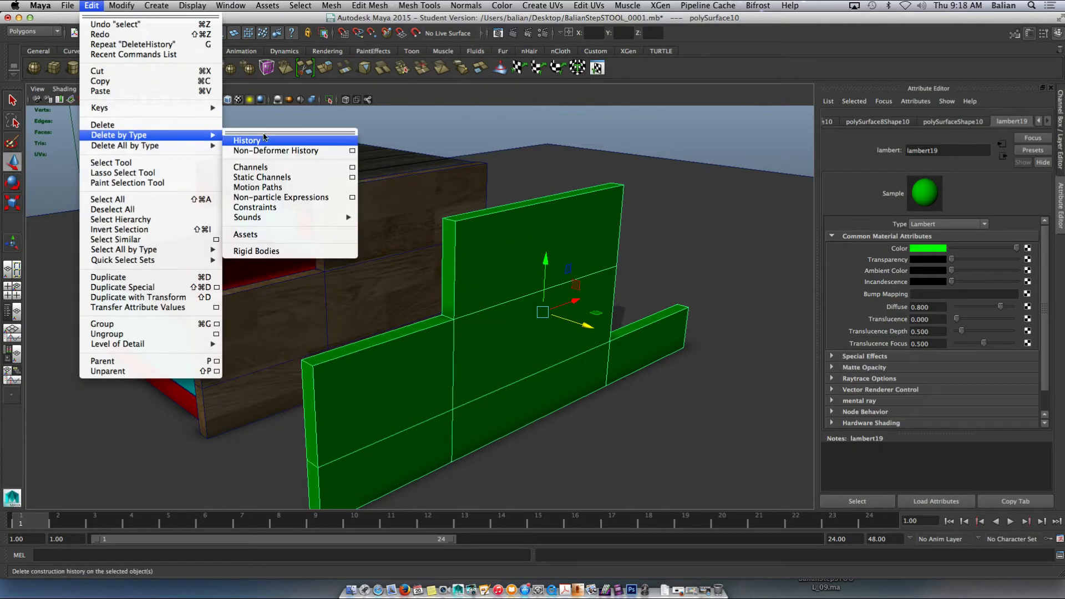
click(261, 142)
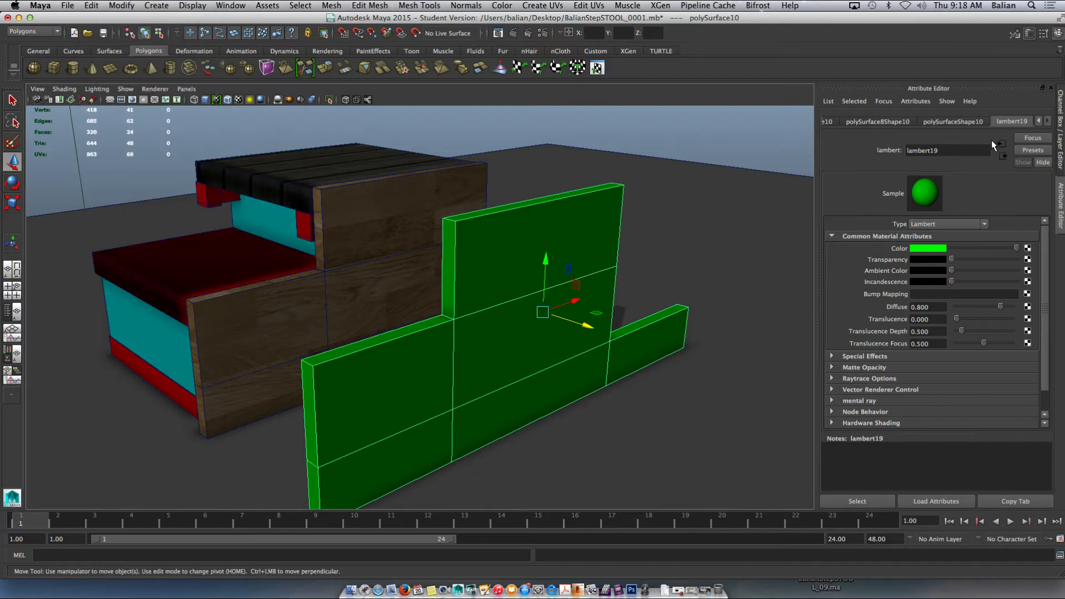
click(1040, 122)
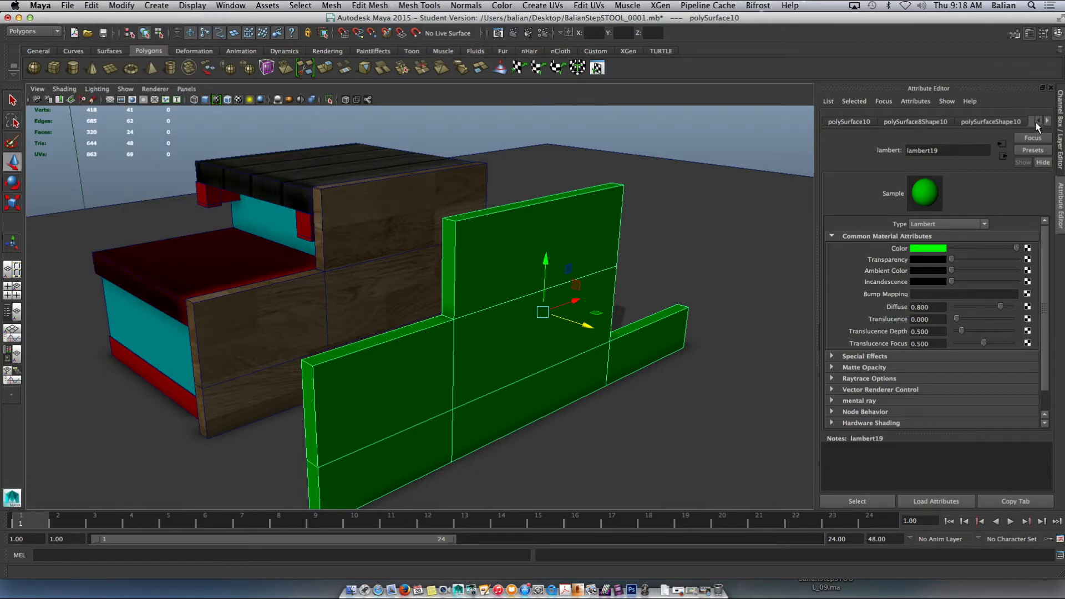
Step: Reselect the green side board after picking the ground plane and delete its construction history once more
right_drag(594, 219, 642, 207)
click(777, 207)
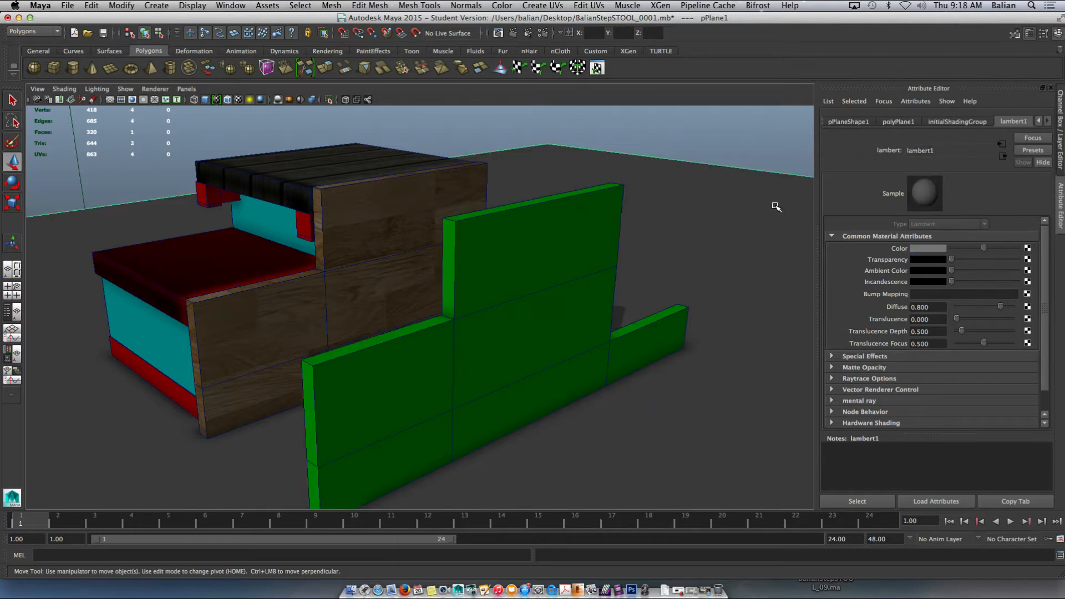
click(601, 220)
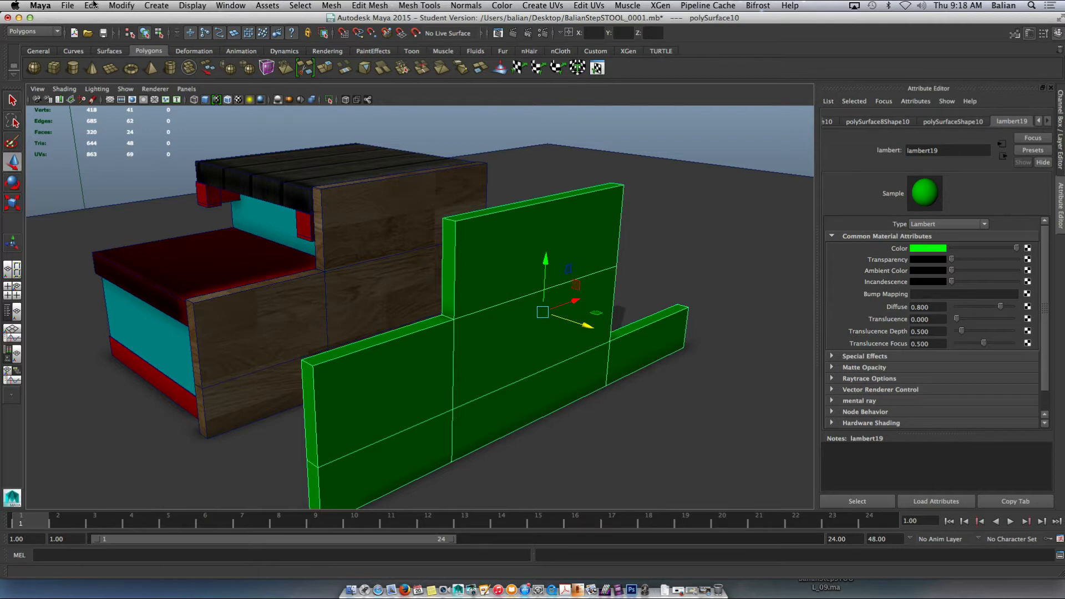
click(93, 5)
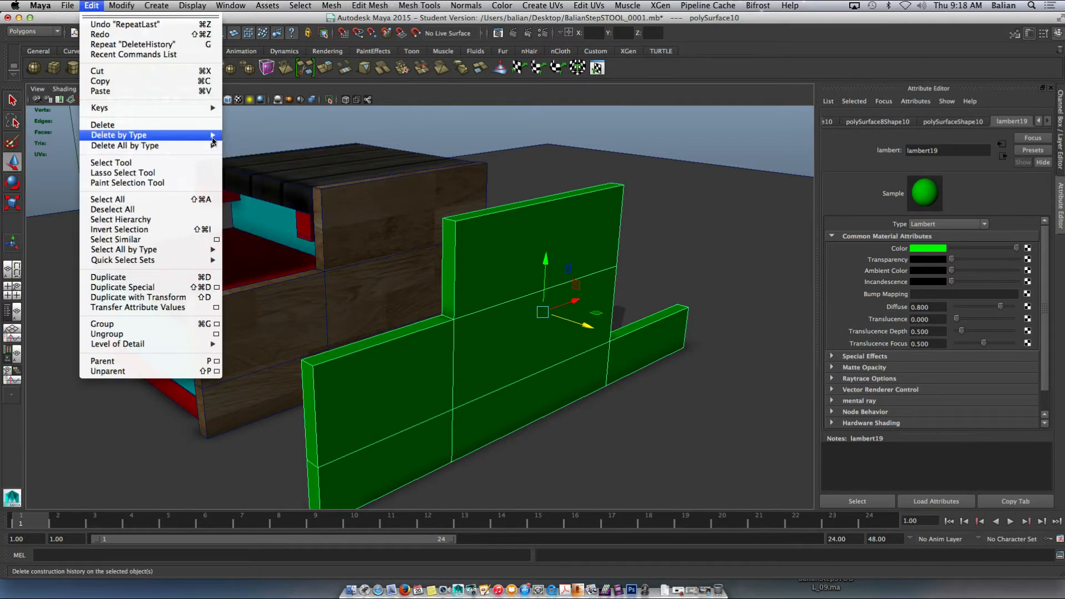
mouse_move(213, 141)
click(269, 145)
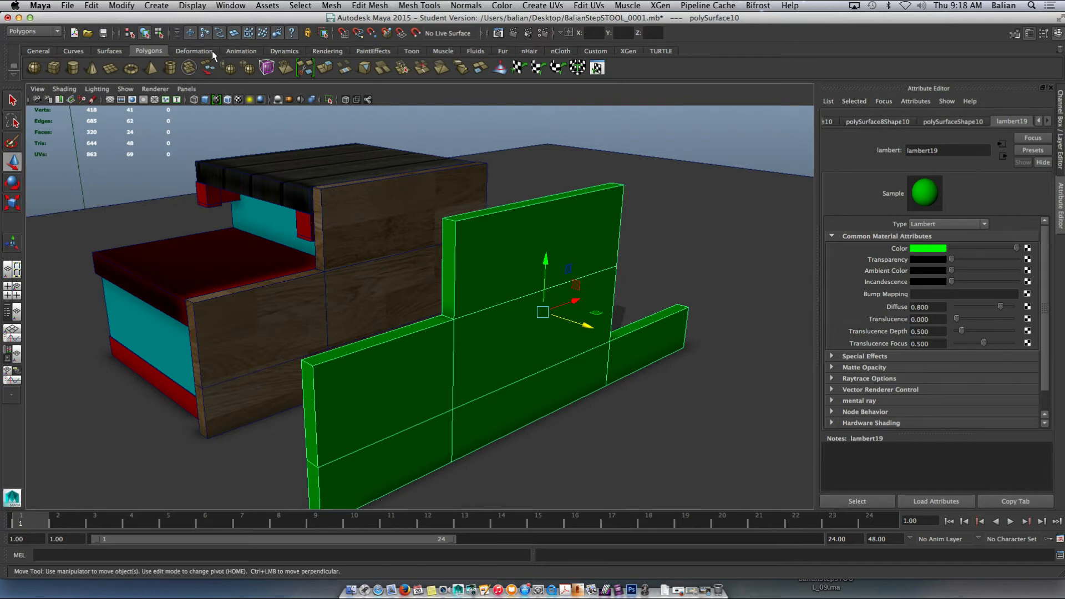
Step: Center the green side board's pivot and apply an automatic UV projection to the whole board
click(122, 6)
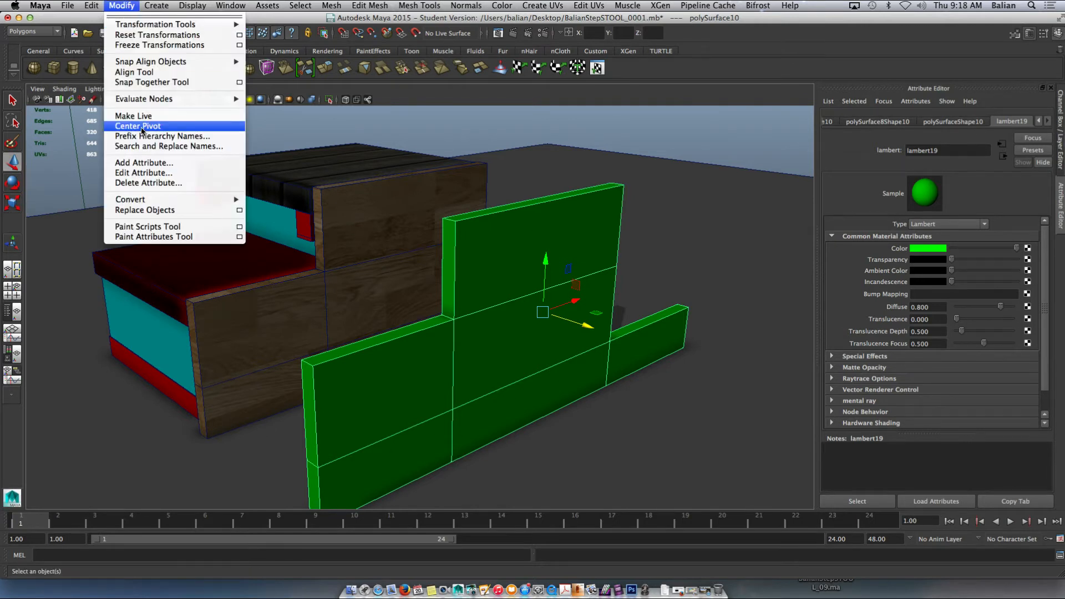
click(142, 127)
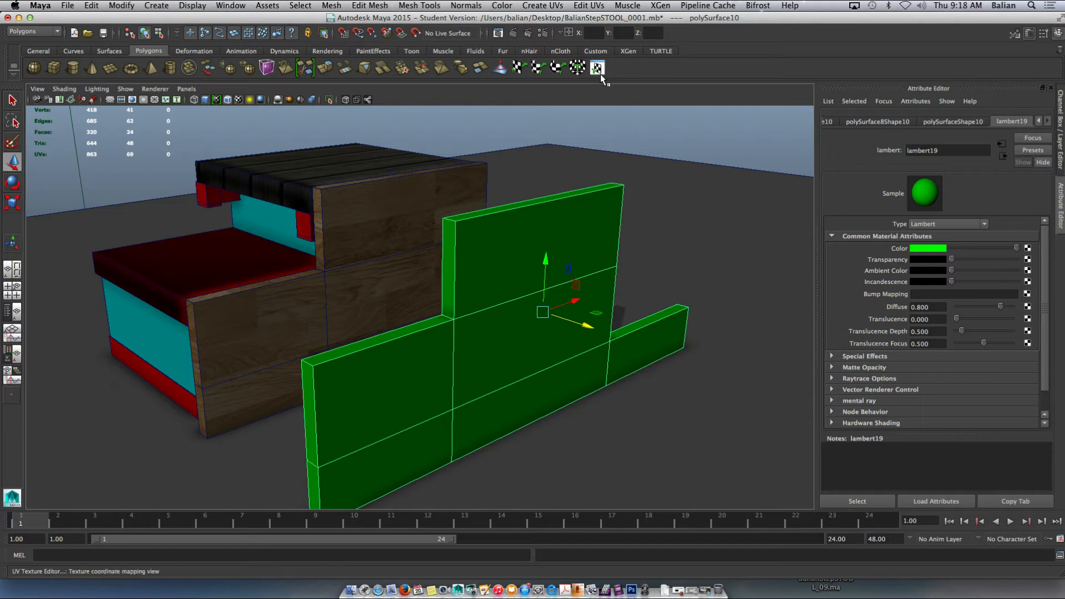
click(577, 68)
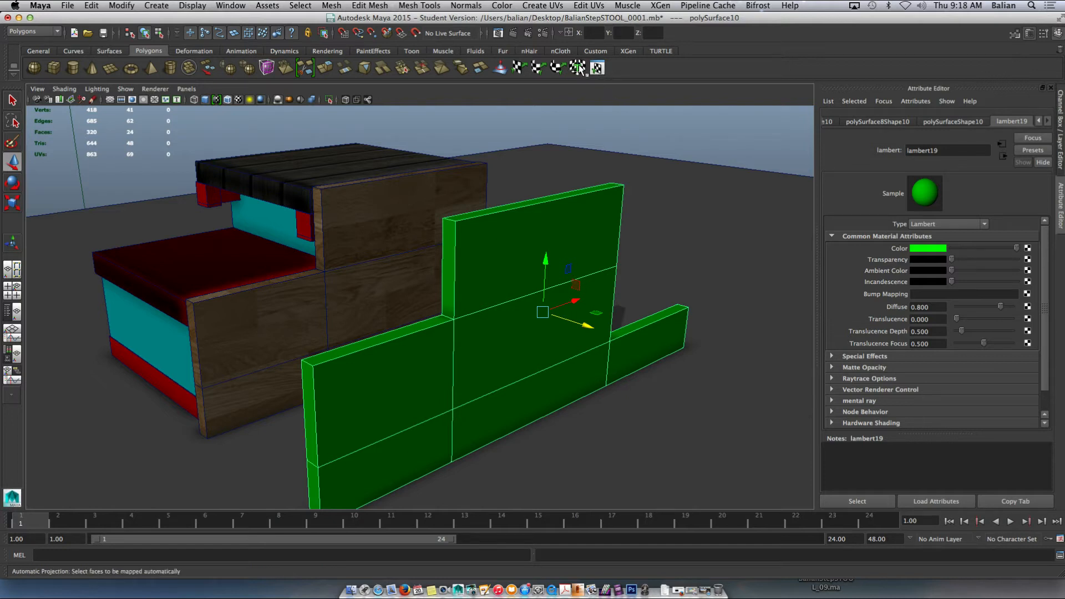
click(577, 69)
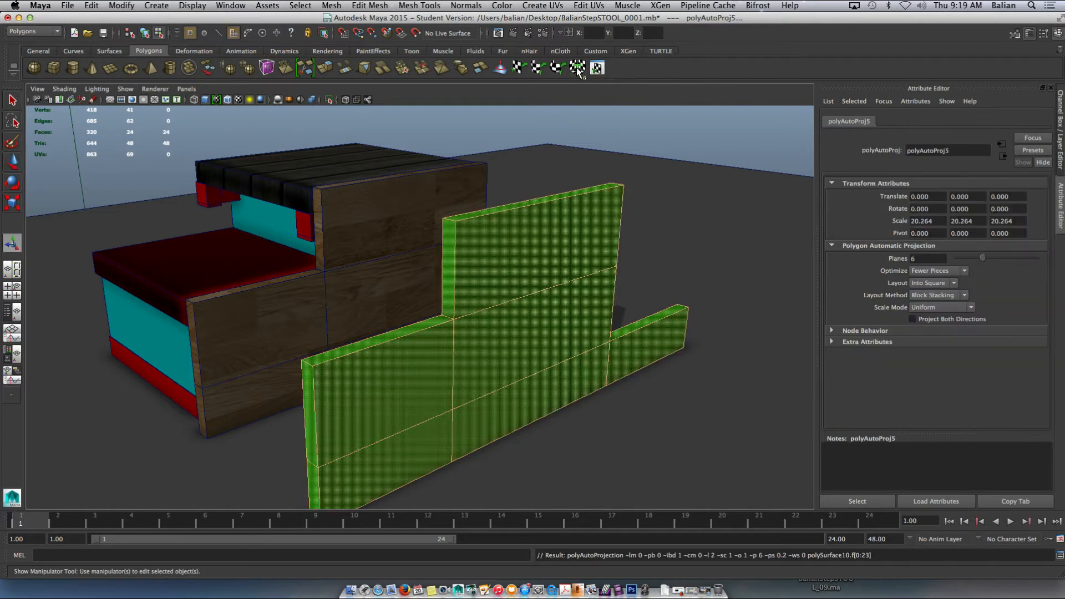
Step: Move the automatic projection planes along Z to -23.933 so they surround the green side board
scroll(591, 309, down, 5)
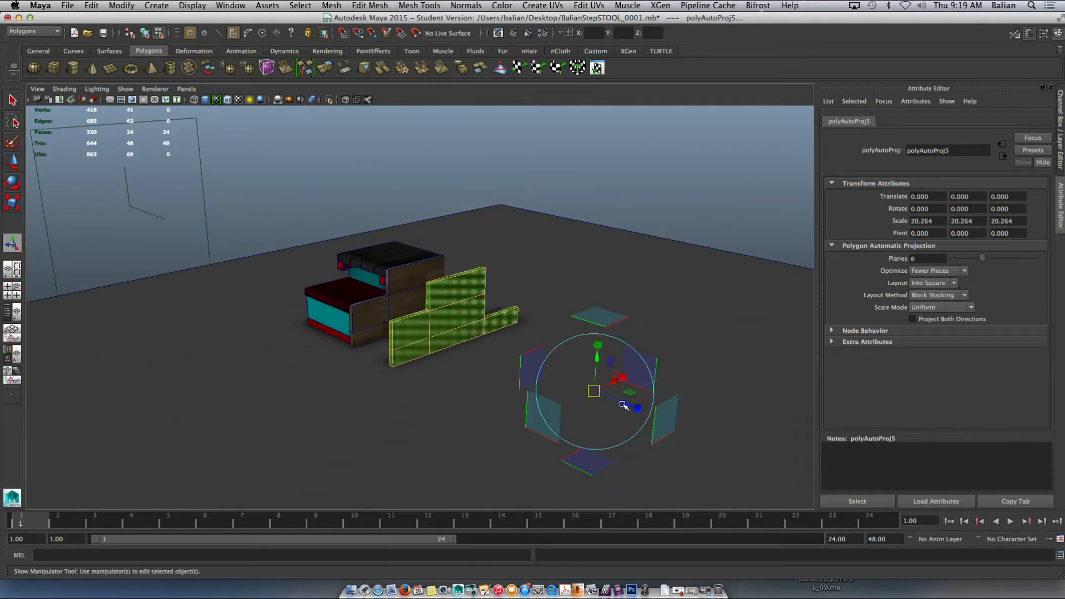
drag(623, 406, 516, 300)
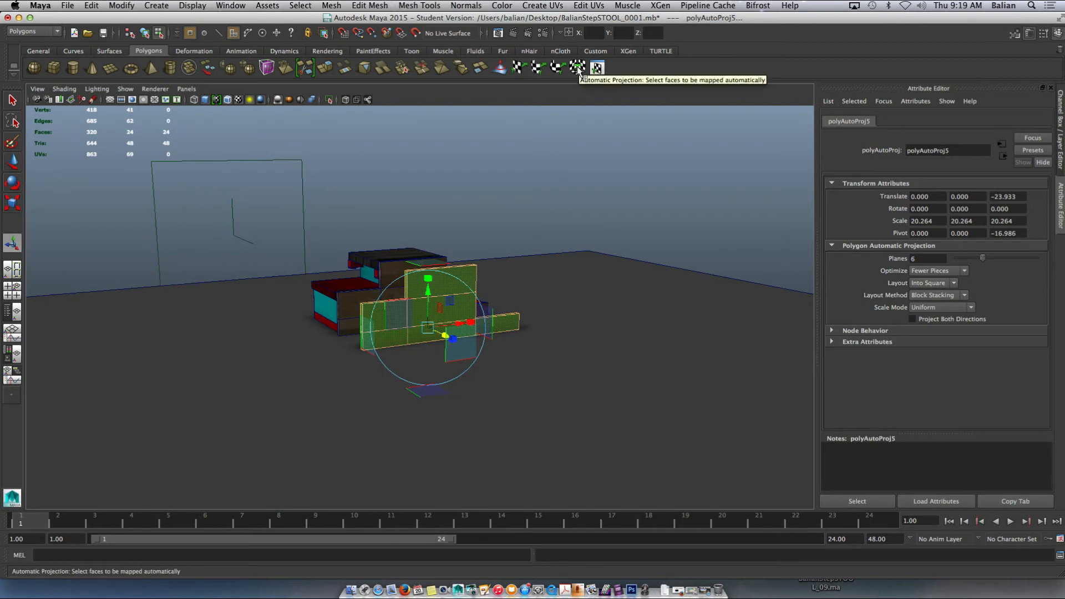
scroll(540, 348, up, 5)
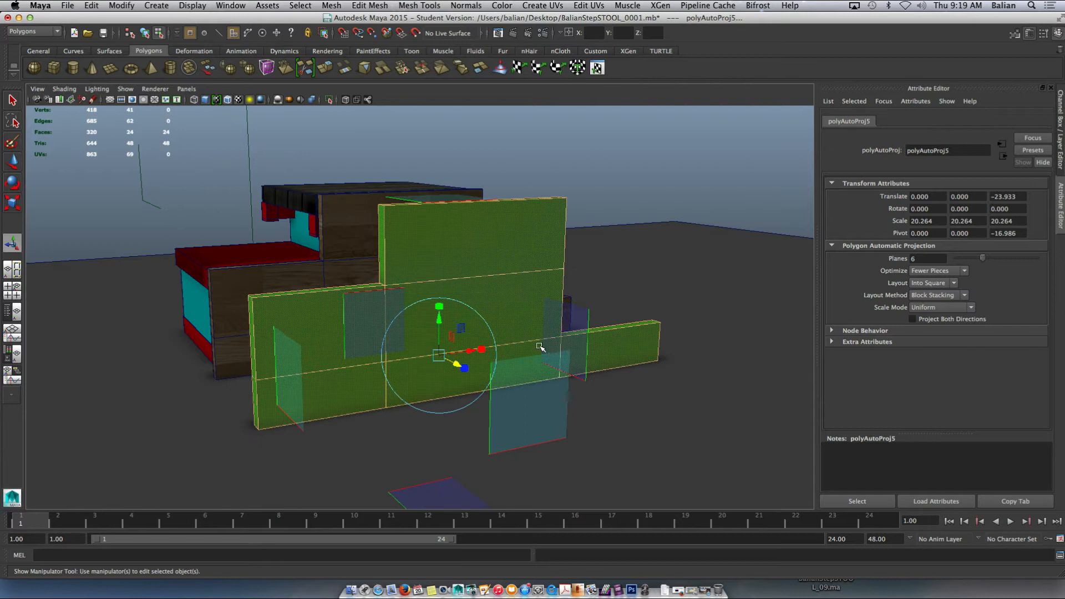
Step: Scale the automatic projection to about 46.6 in X and 29.4 in Y to enclose the board
drag(482, 349, 546, 343)
mouse_move(452, 268)
alt+mouse_down()
mouse_move(476, 278)
mouse_move(461, 274)
alt+mouse_up()
drag(447, 309, 448, 288)
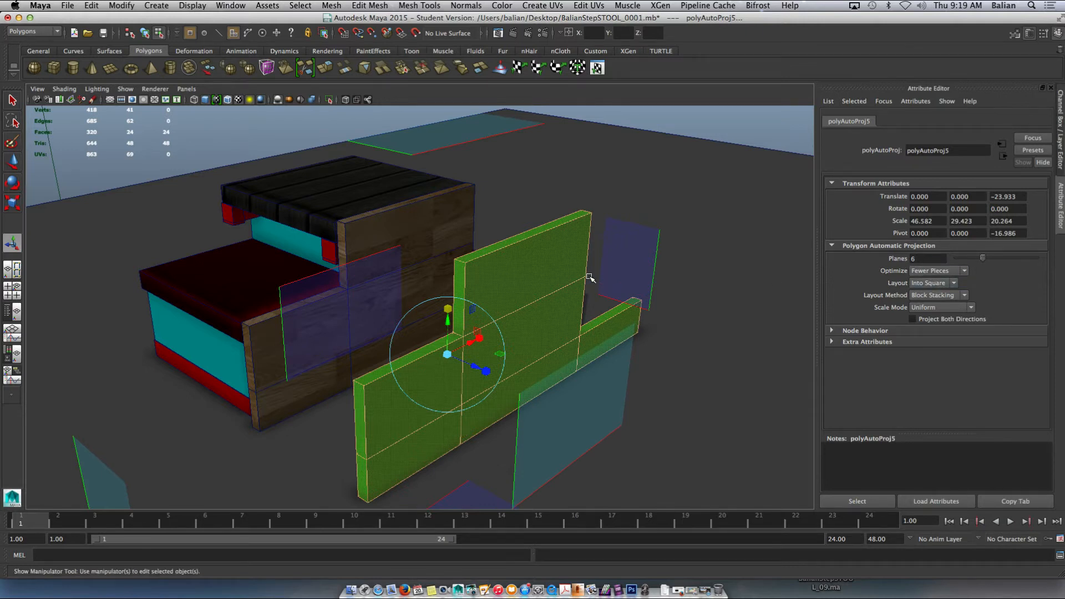
alt+drag(542, 252, 529, 243)
scroll(529, 243, down, 5)
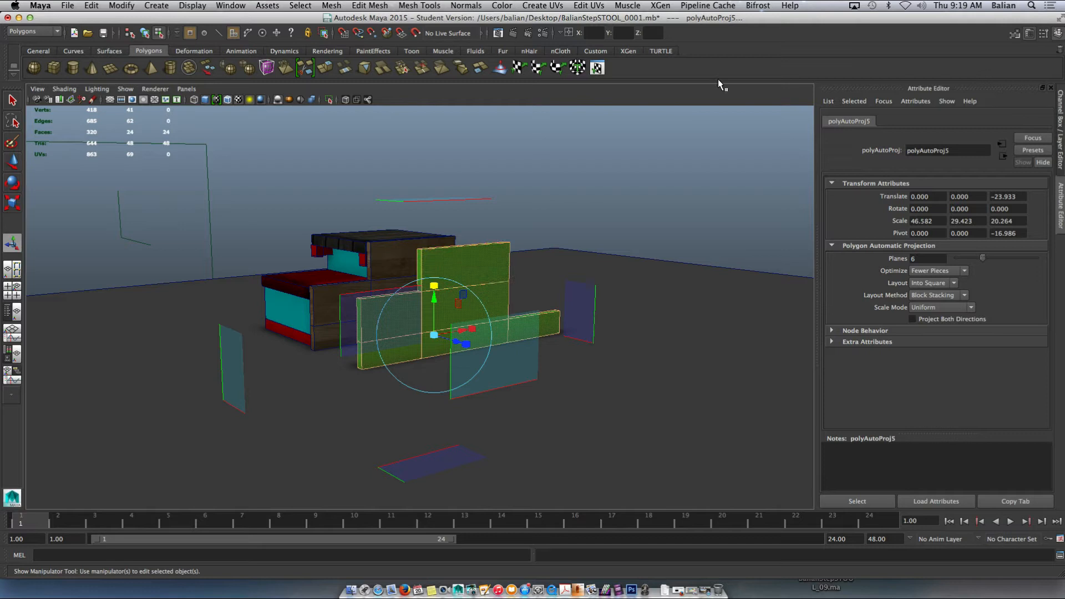
Step: Open the UV Texture Editor, check one face of the green board's UV layout and return to object selection
click(586, 6)
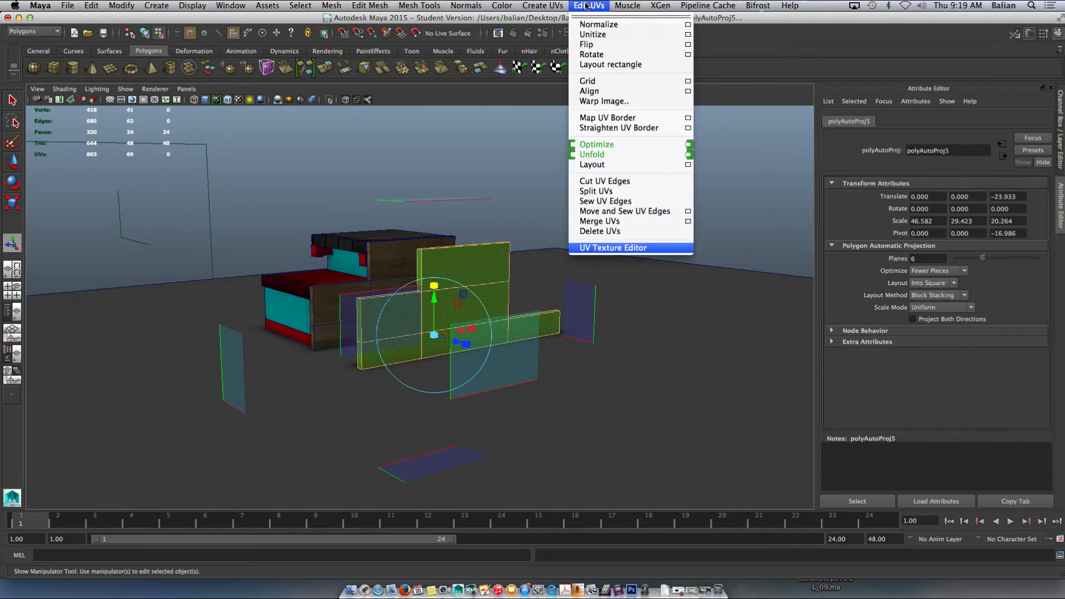
click(585, 248)
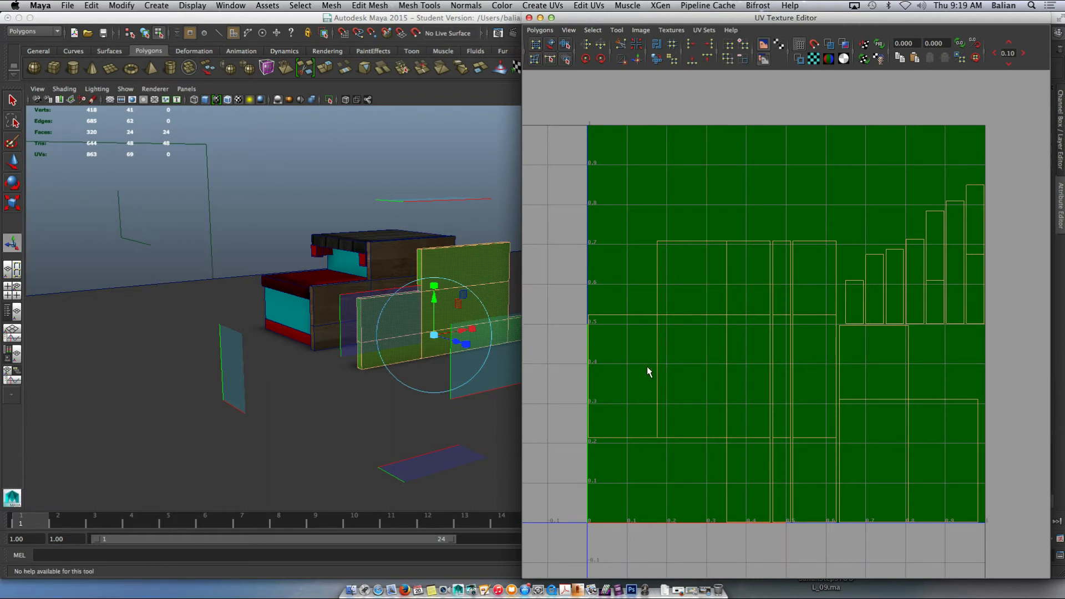
right_drag(614, 363, 613, 379)
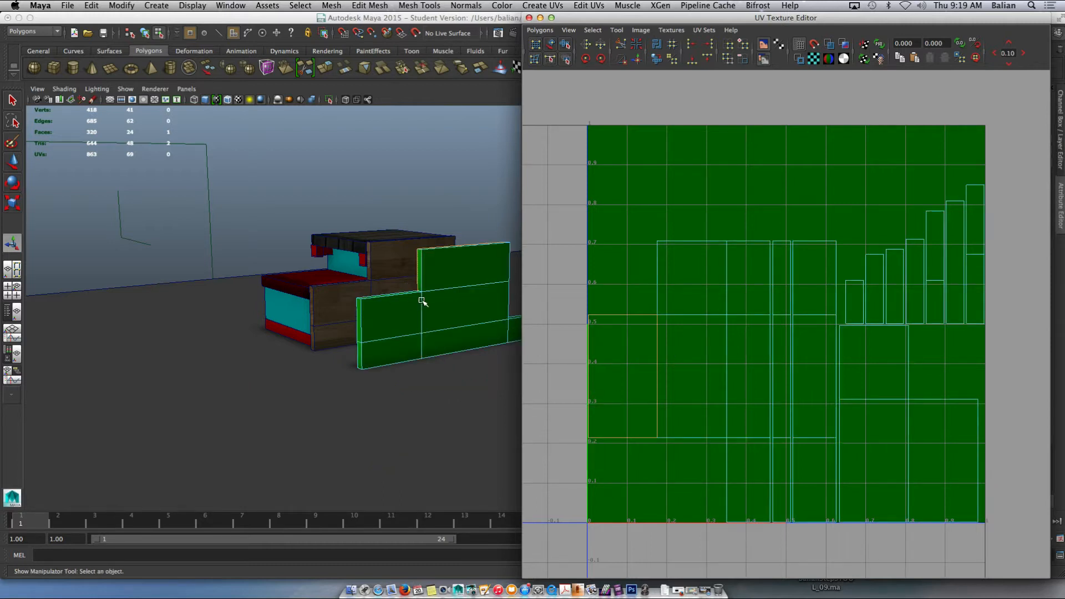
right_drag(430, 297, 462, 276)
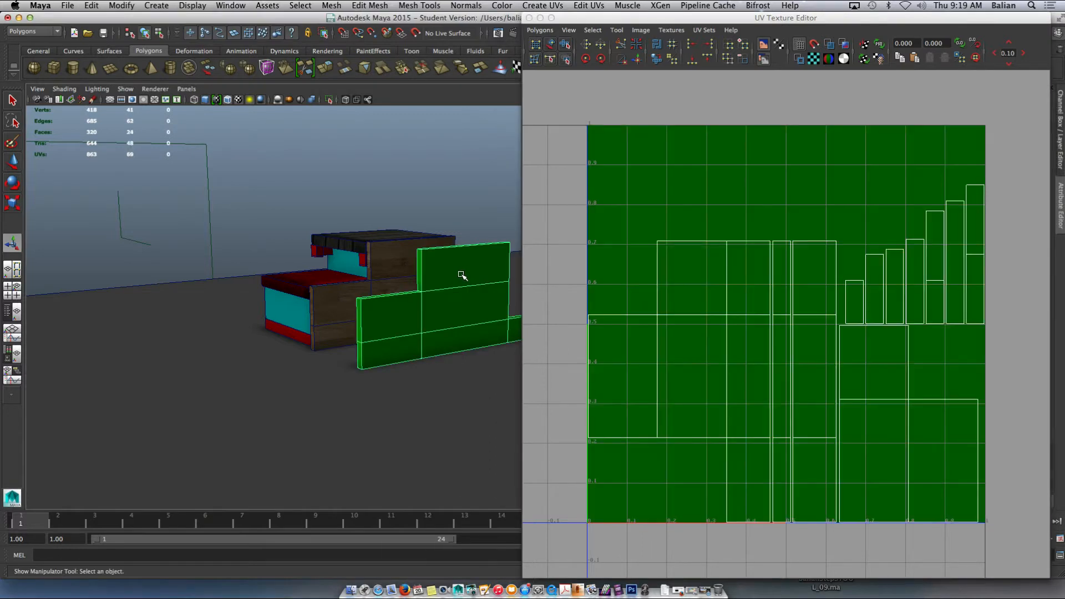
Step: Rotate the green side board about its vertical axis, setting Rotate Y to -180
key(e)
drag(473, 304, 400, 291)
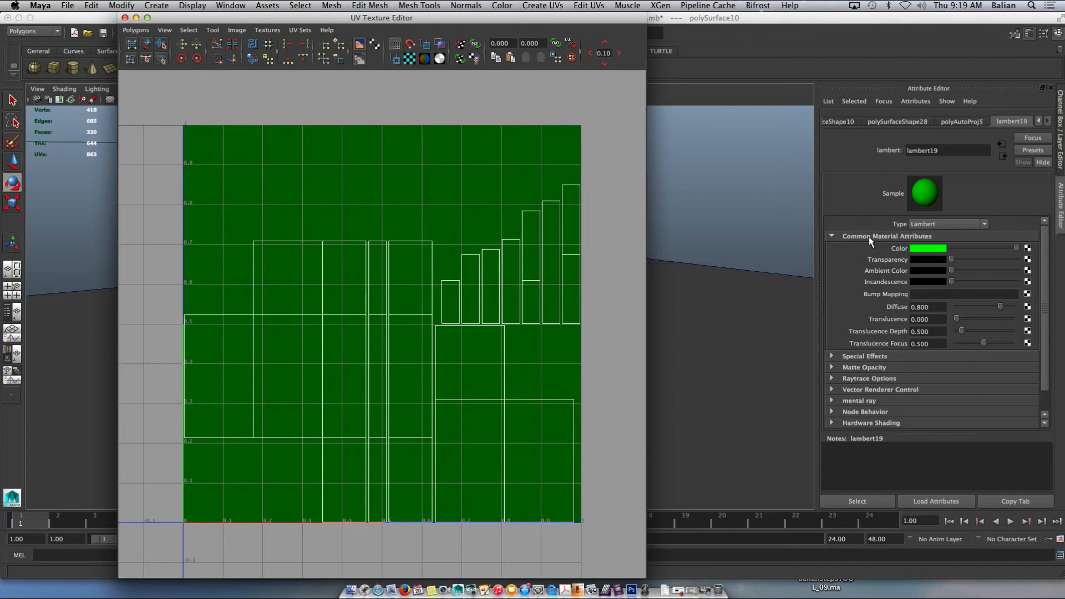
key(ctrl+a)
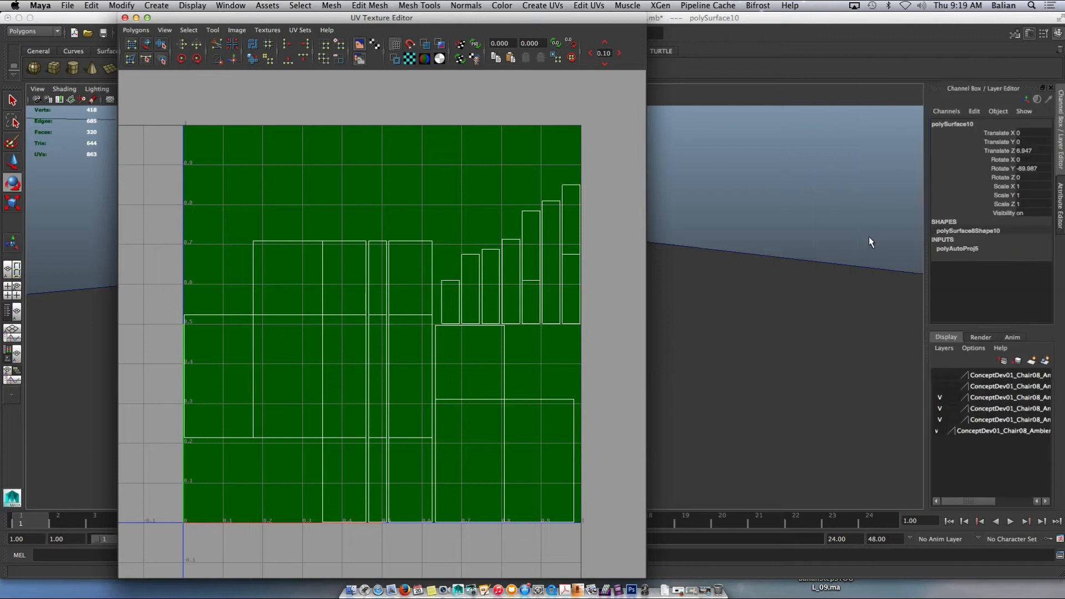
click(1031, 168)
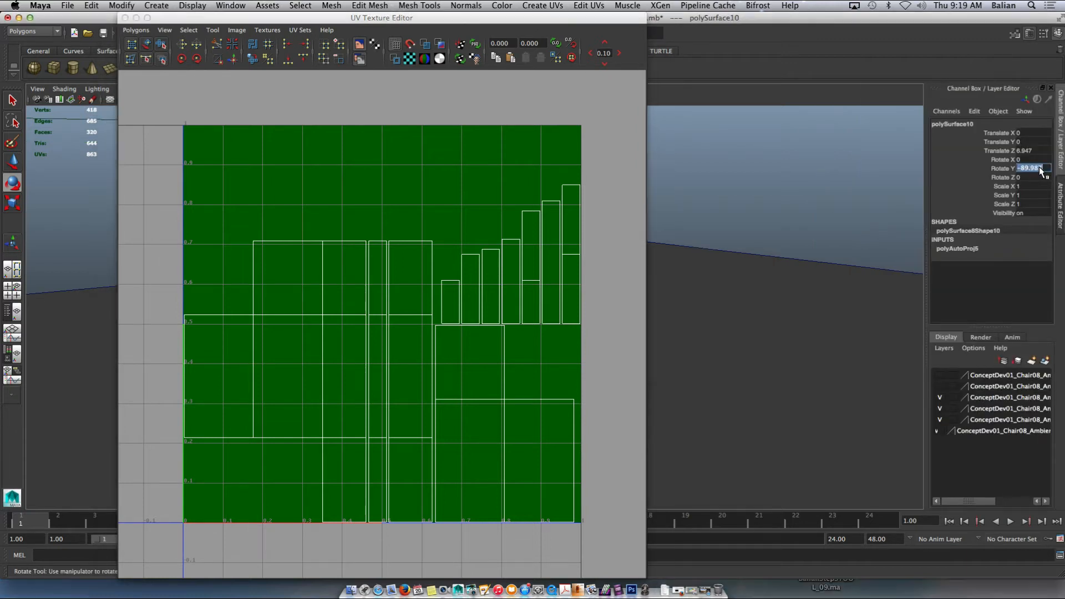
text(-180)
key(Return)
Step: Close the floating UV Texture Editor and switch the workspace to the Persp/UV Texture Editor layout
drag(451, 20, 881, 18)
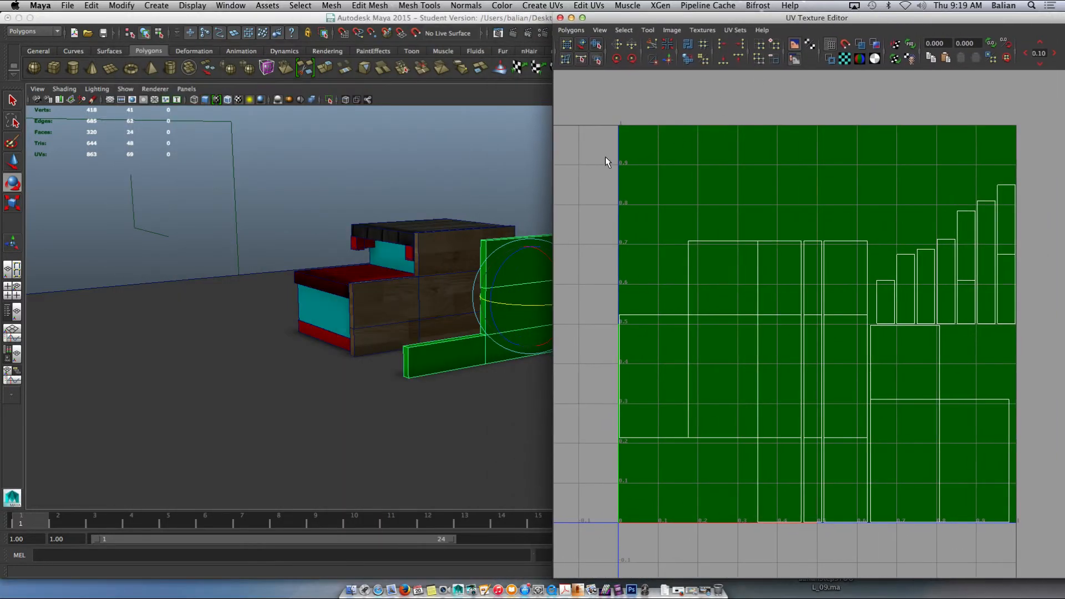
alt+middle_drag(507, 204, 199, 177)
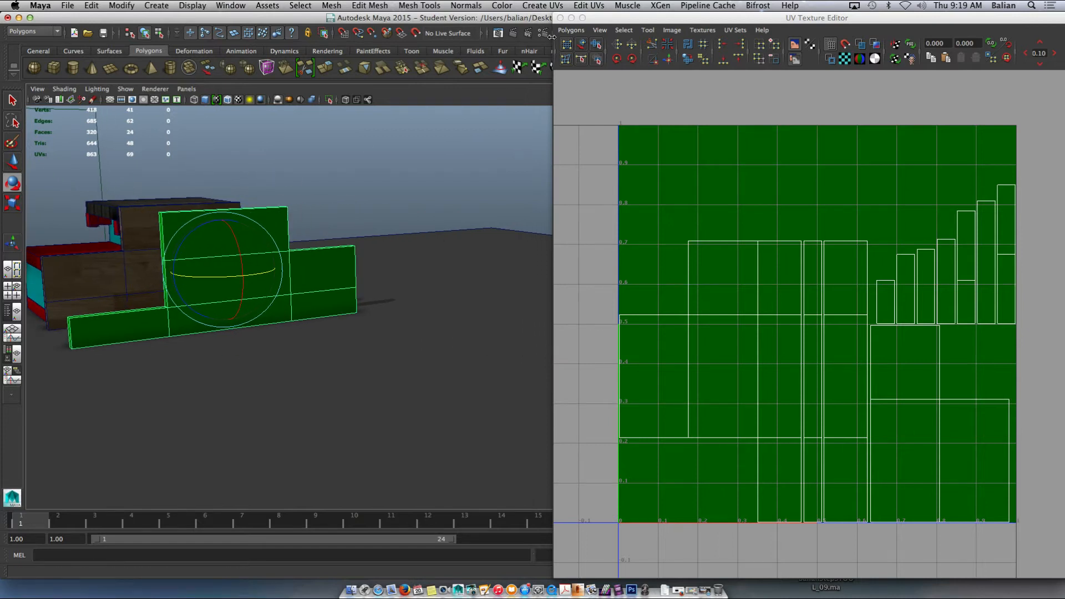
click(560, 18)
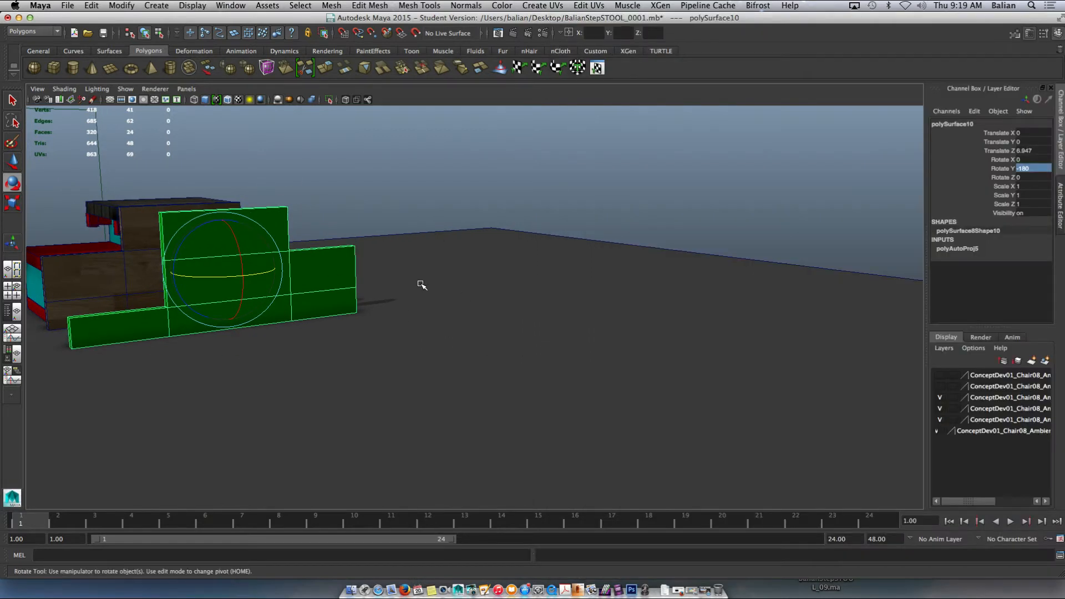
right_click(12, 312)
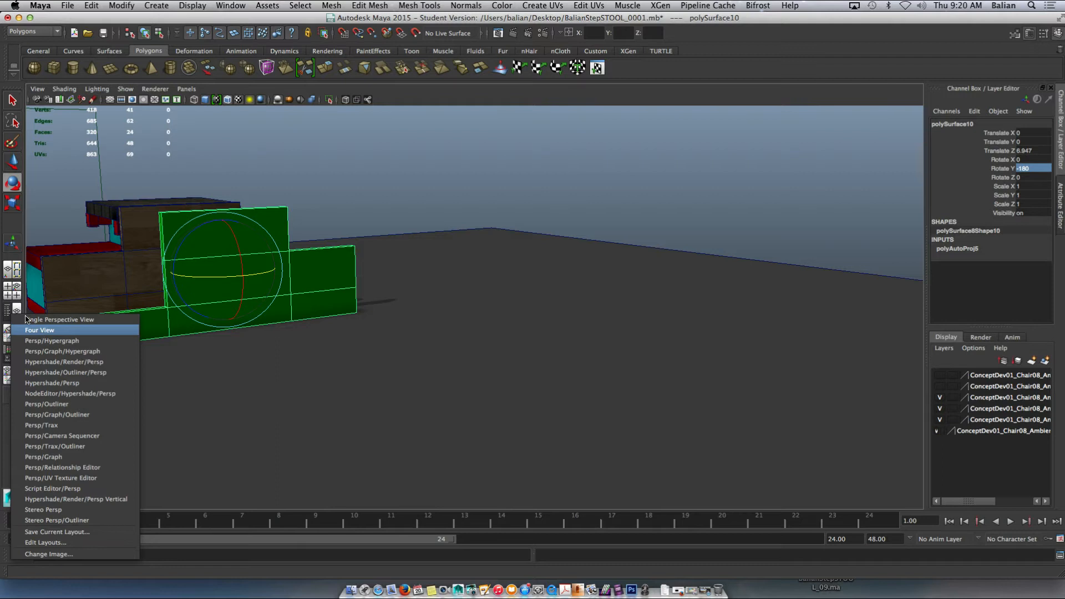
click(39, 478)
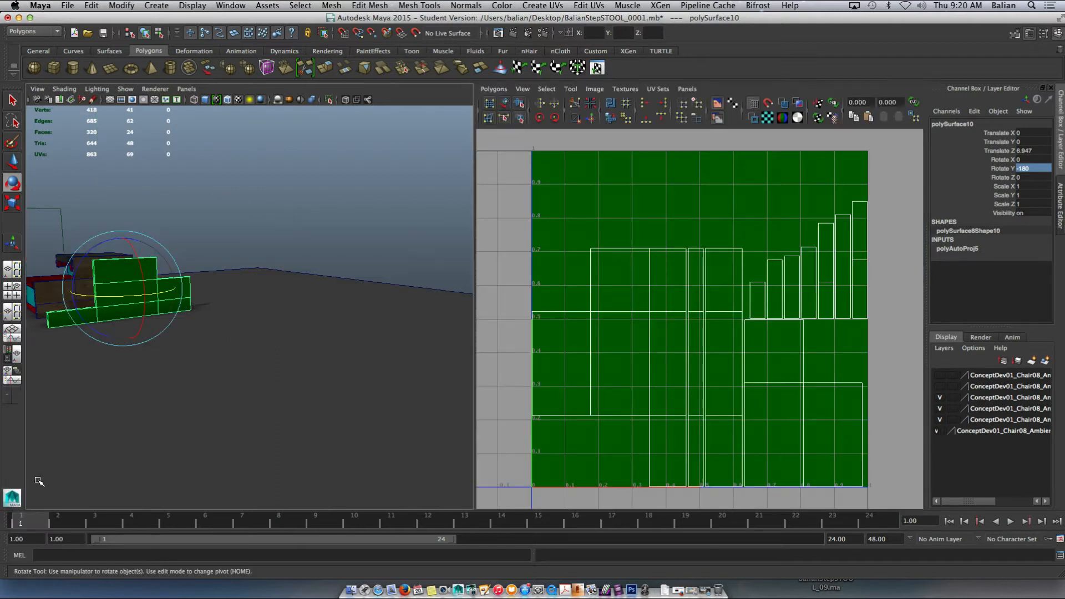
Step: Select all six faces of the green board's large visible side to identify their shell in the UV layout
alt+drag(227, 307, 228, 301)
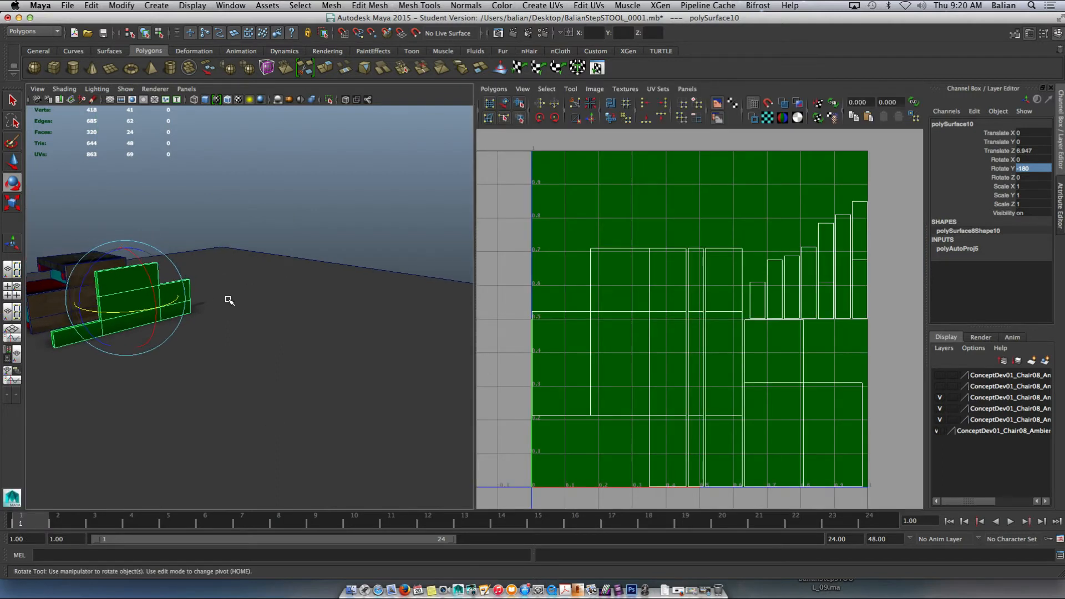
scroll(228, 301, up, 5)
alt+middle_drag(185, 280, 416, 309)
alt+drag(391, 316, 323, 314)
alt+middle_drag(323, 314, 387, 282)
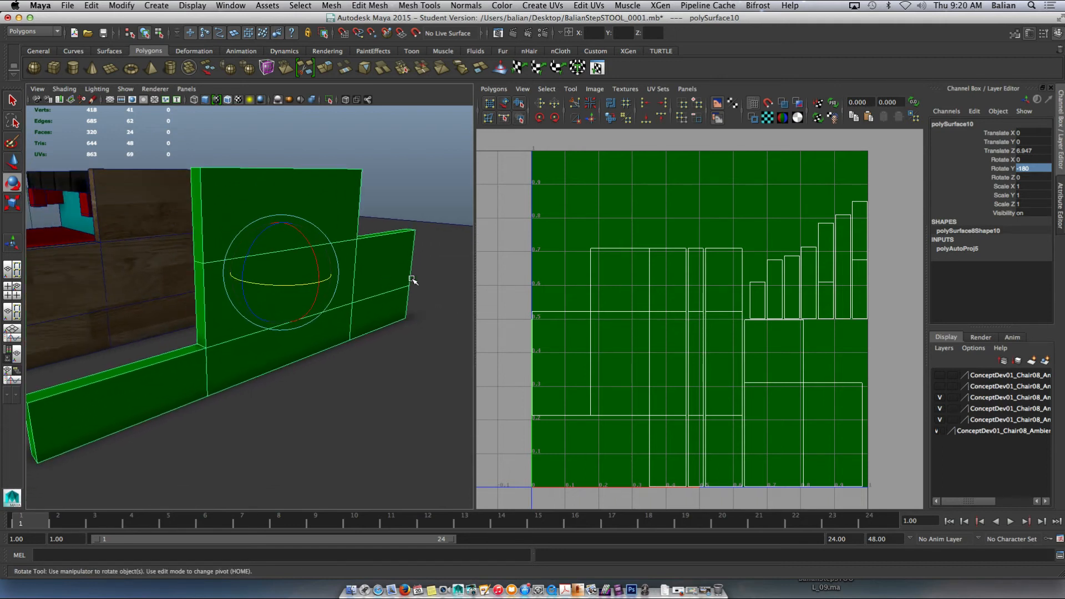
right_drag(347, 176, 315, 202)
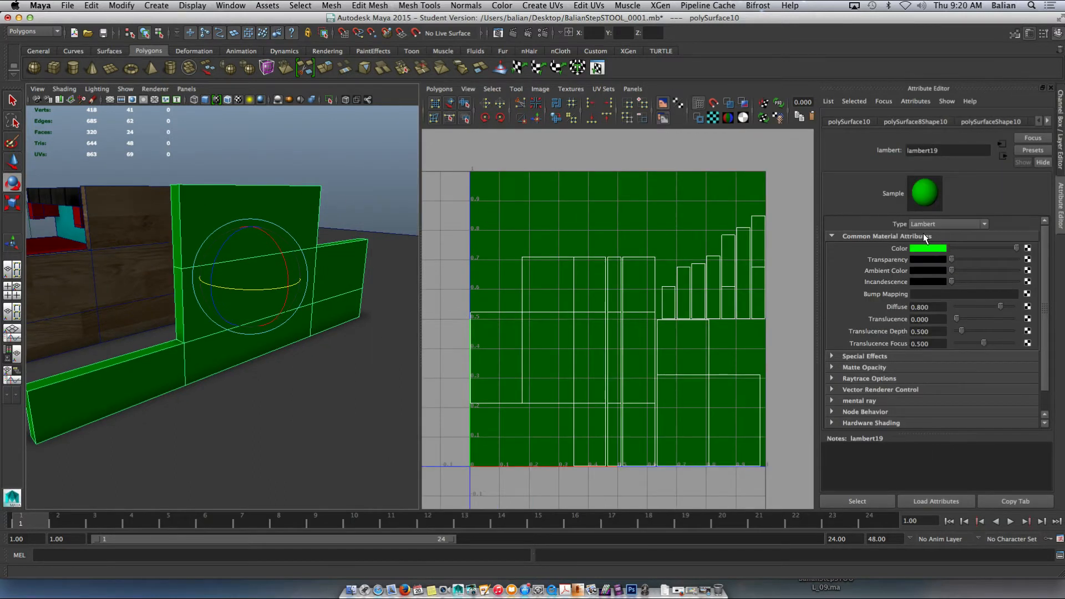
alt+drag(238, 225, 237, 222)
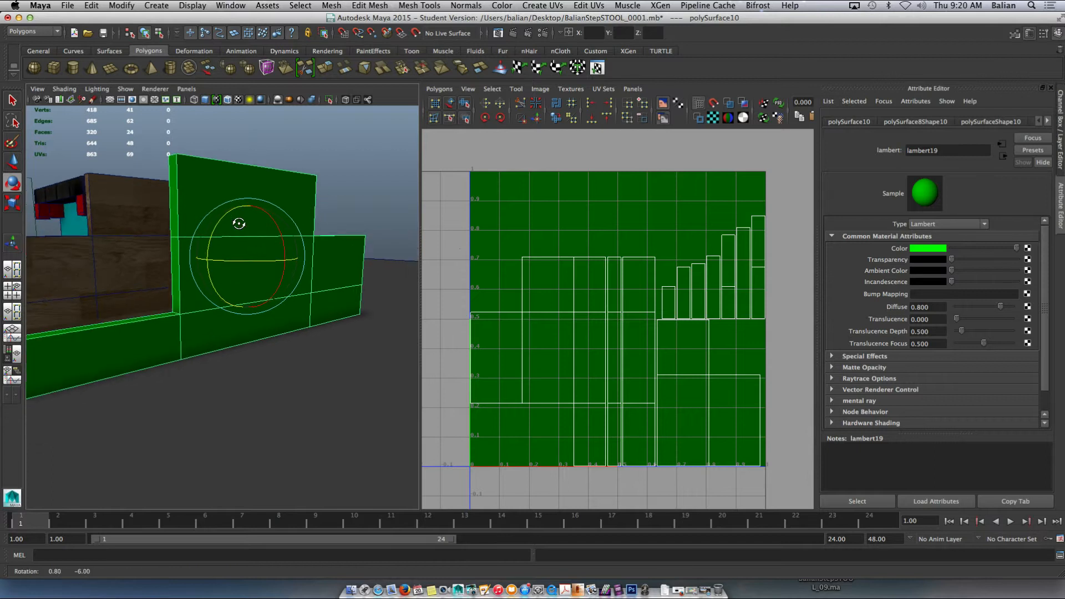
right_drag(150, 344, 148, 357)
click(147, 342)
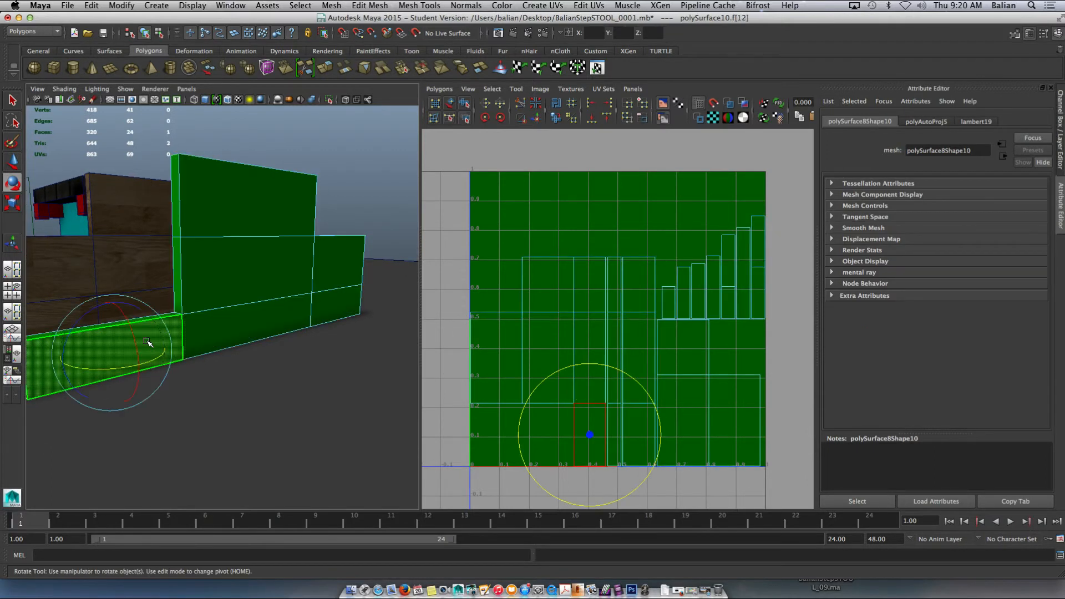
shift+click(244, 328)
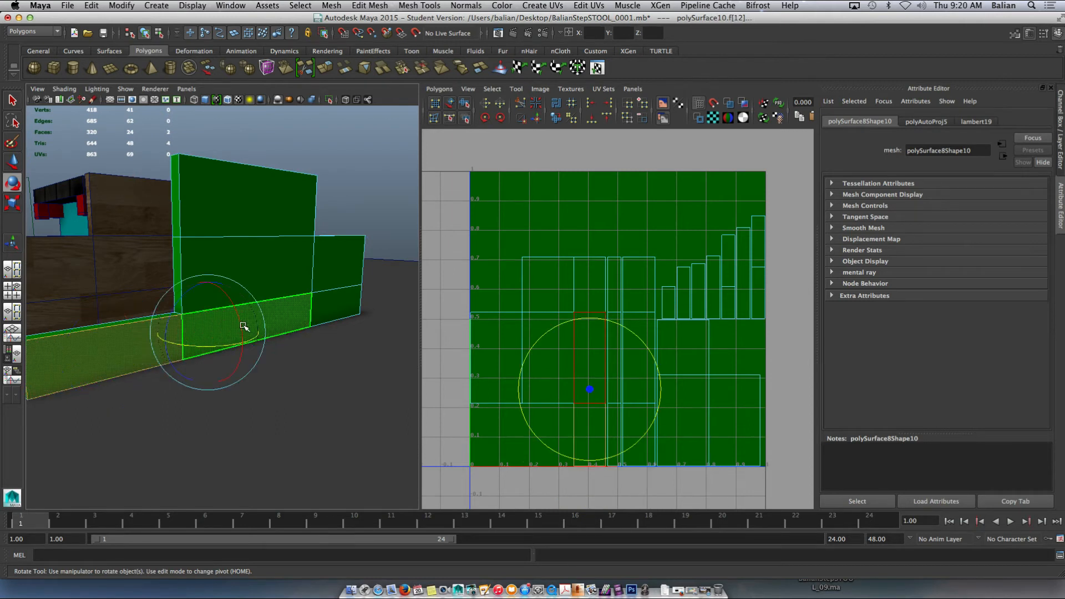
shift+click(325, 312)
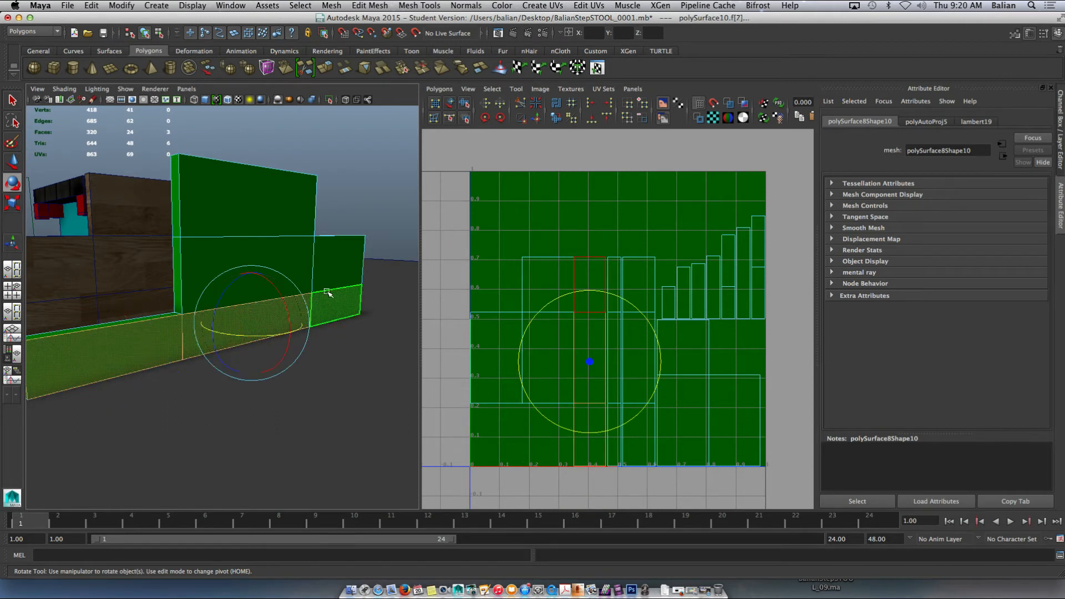
shift+click(335, 266)
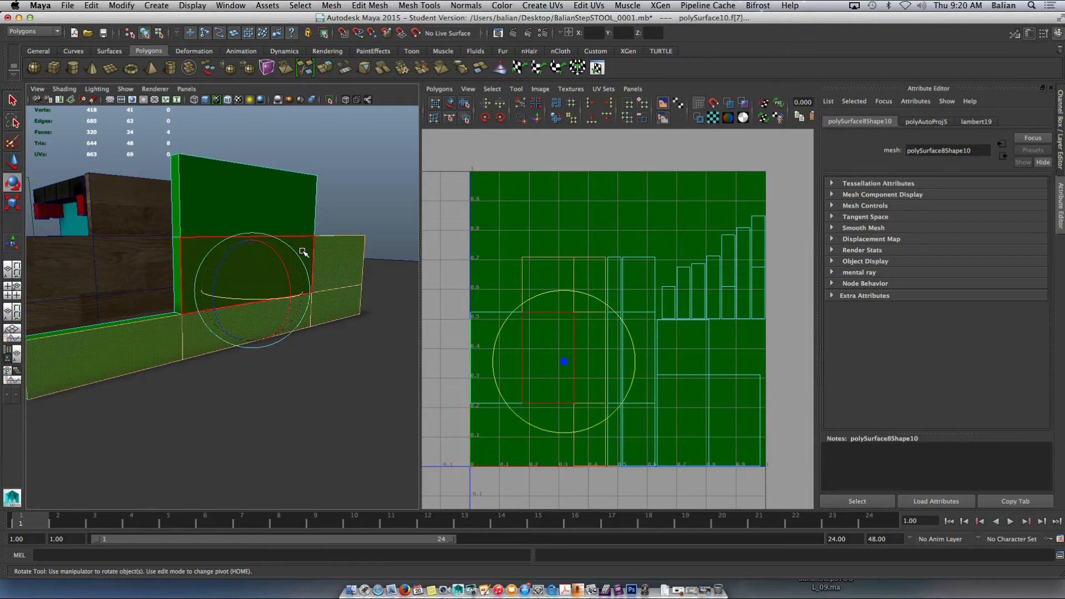
shift+click(305, 247)
shift+click(294, 213)
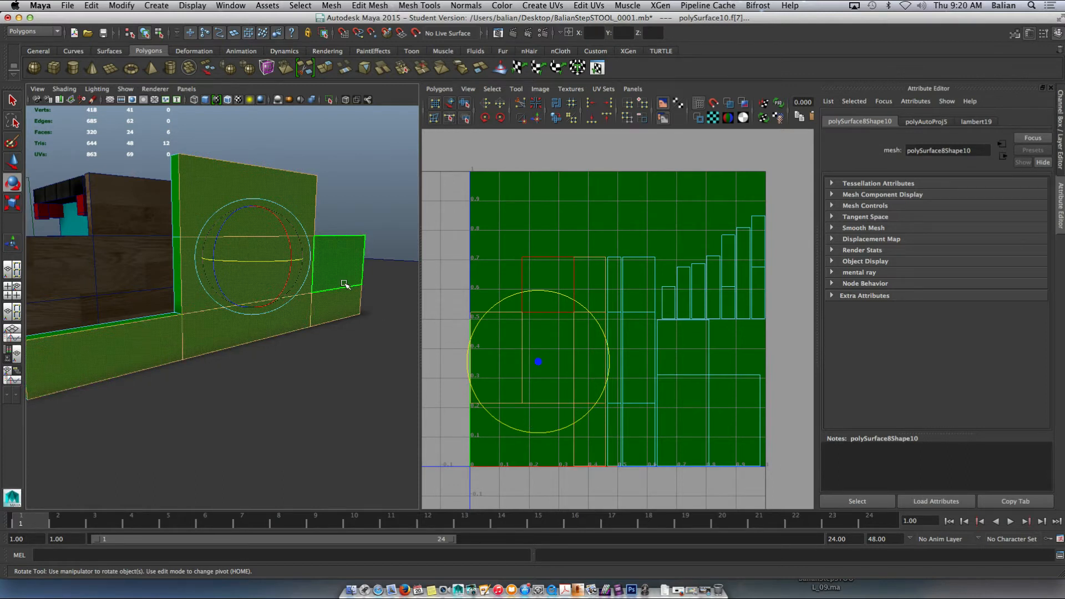
Step: Compare where the board's narrow vertical edge face and its middle large-side face lie in the UV layout
click(177, 283)
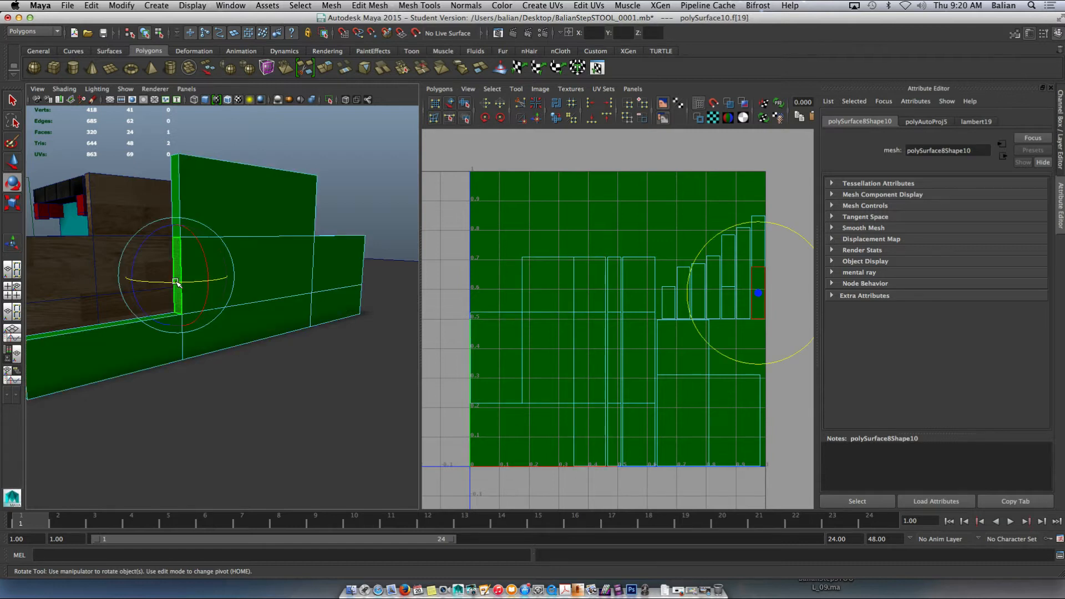
click(254, 268)
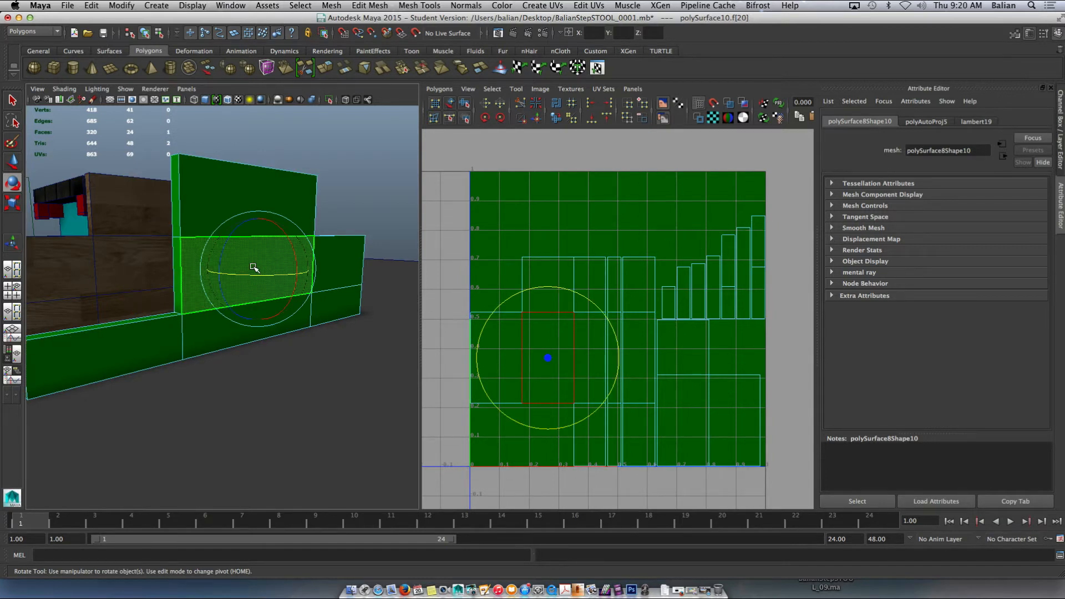
click(175, 257)
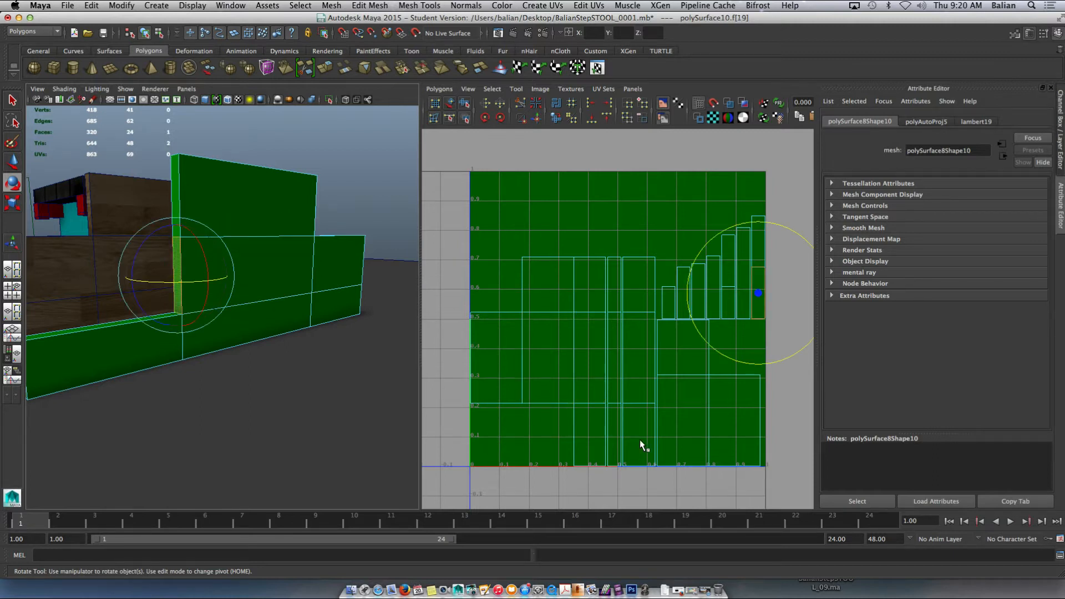
Step: Try moving the vertical edge face's UVs, undo the move and select the low step's large-side face
key(w)
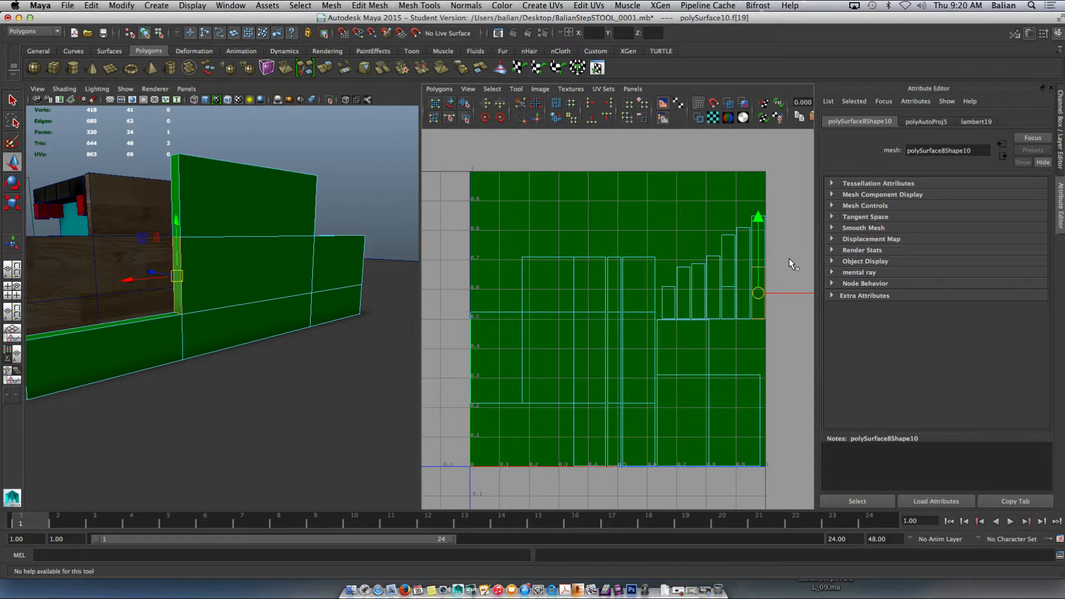
mouse_move(788, 289)
mouse_down()
mouse_move(701, 303)
mouse_move(791, 302)
mouse_up()
key(ctrl+z)
click(158, 339)
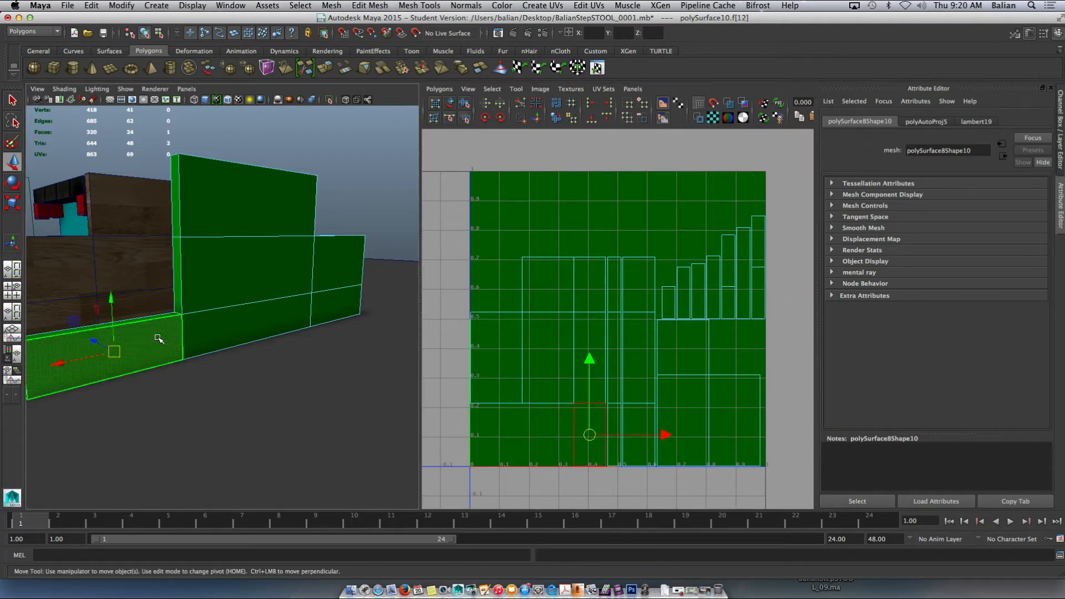
Step: Complete the face selection across the green board's large side and extract those faces as a separate piece
shift+click(272, 328)
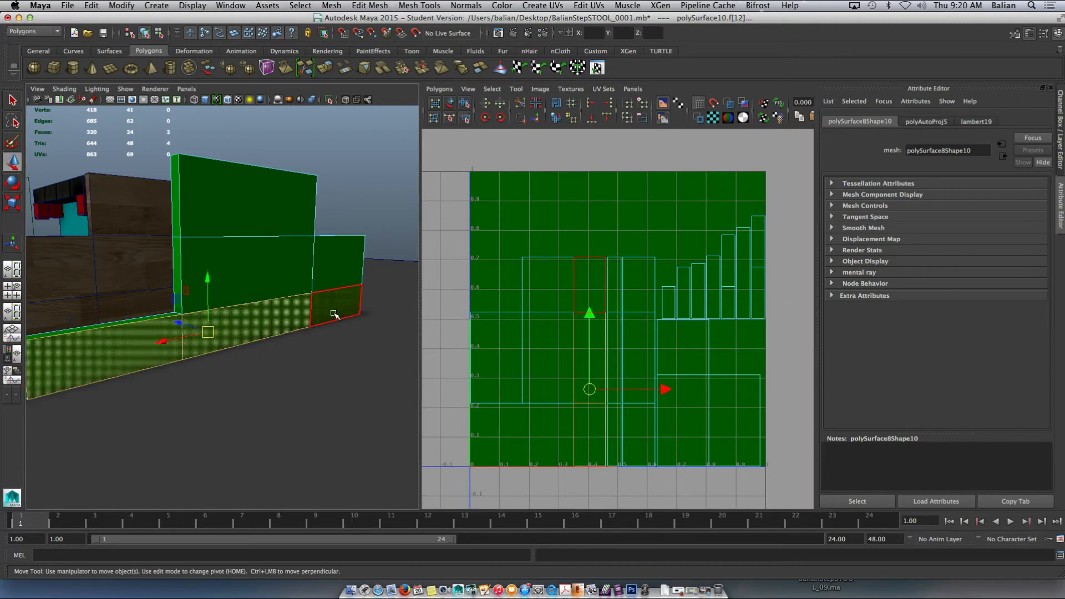
shift+click(332, 305)
shift+click(343, 267)
shift+click(298, 257)
shift+click(281, 214)
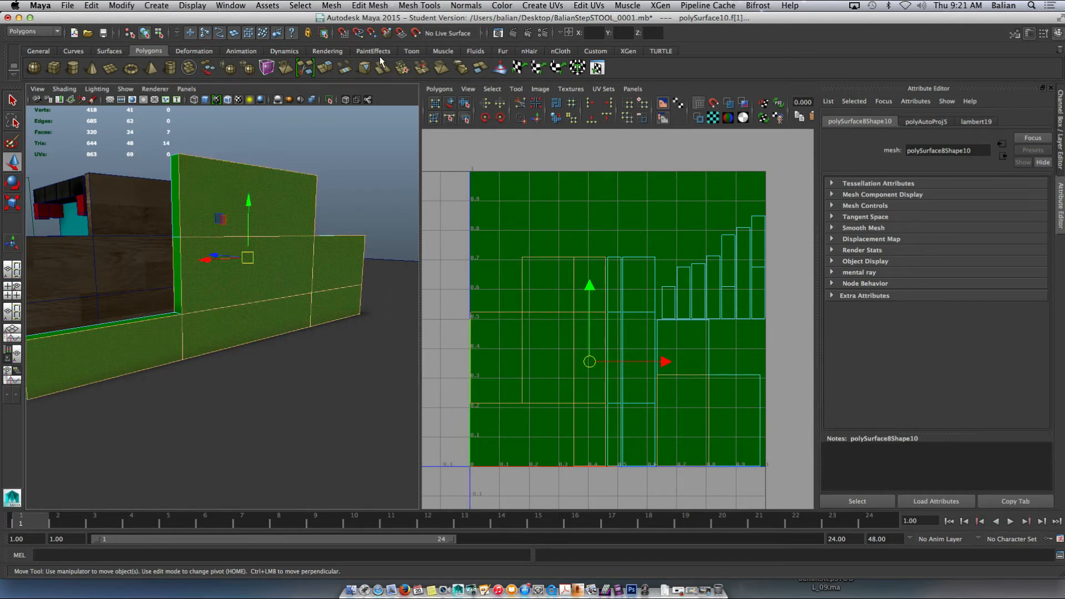
click(331, 7)
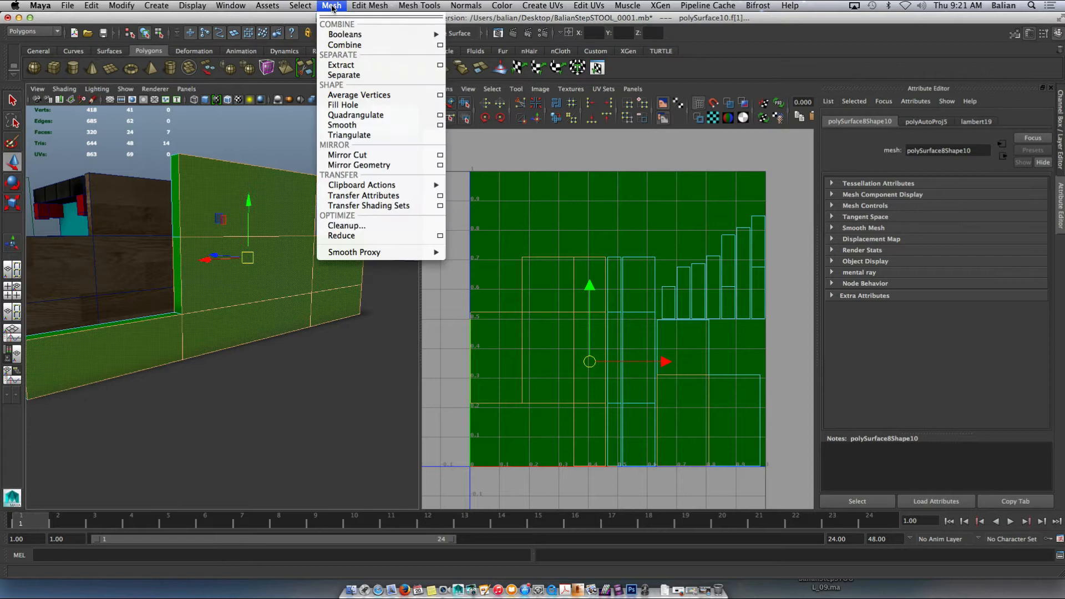
click(341, 64)
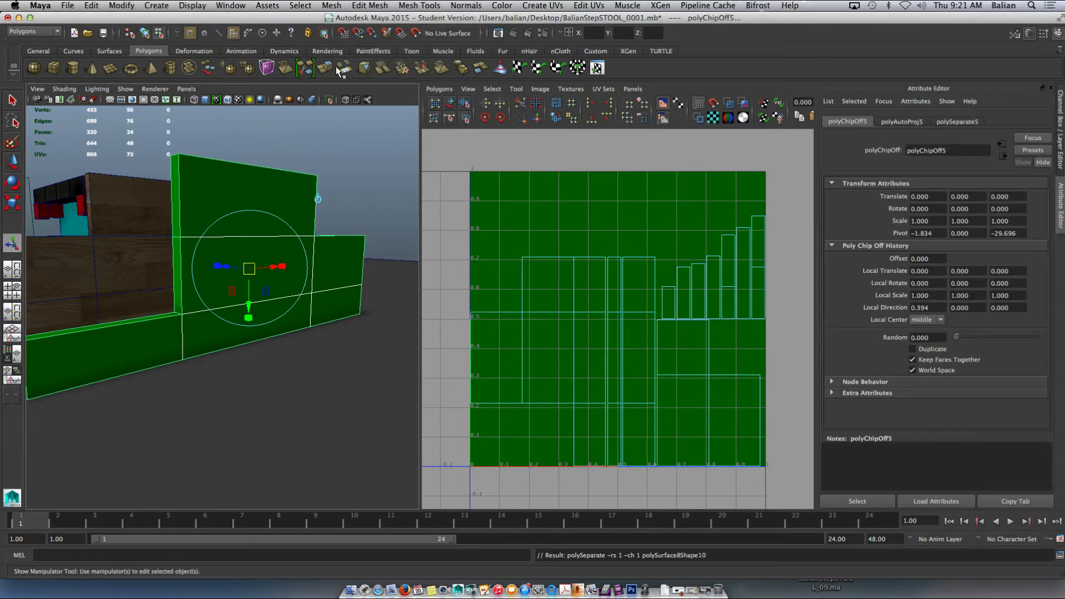
Step: Return to object selection mode and select the extracted large side of the green board
mouse_move(169, 235)
alt+mouse_down()
mouse_move(229, 244)
mouse_move(176, 238)
alt+mouse_up()
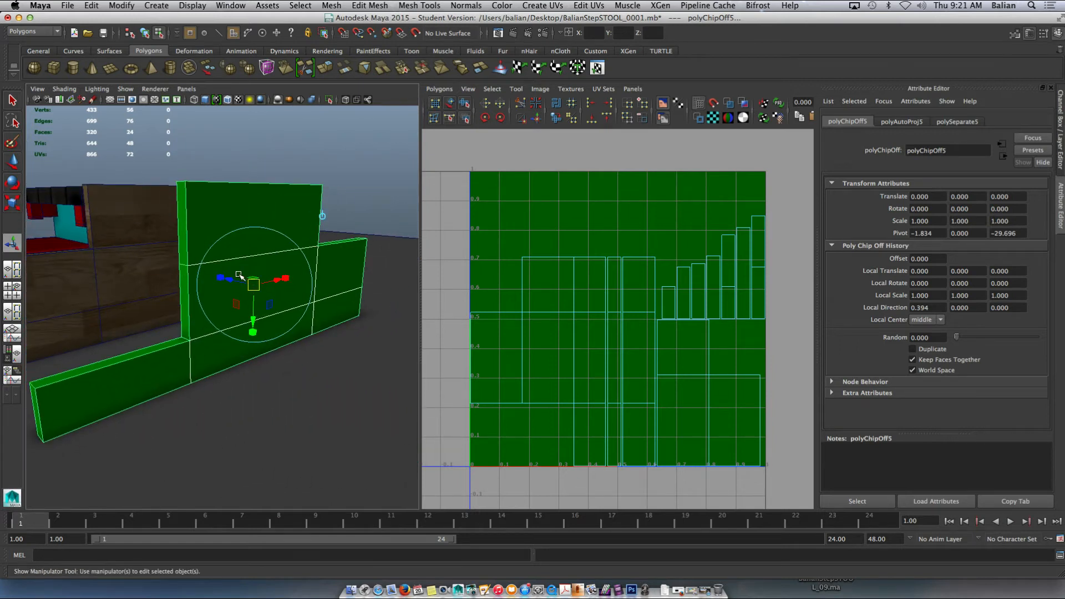
right_drag(254, 218, 278, 209)
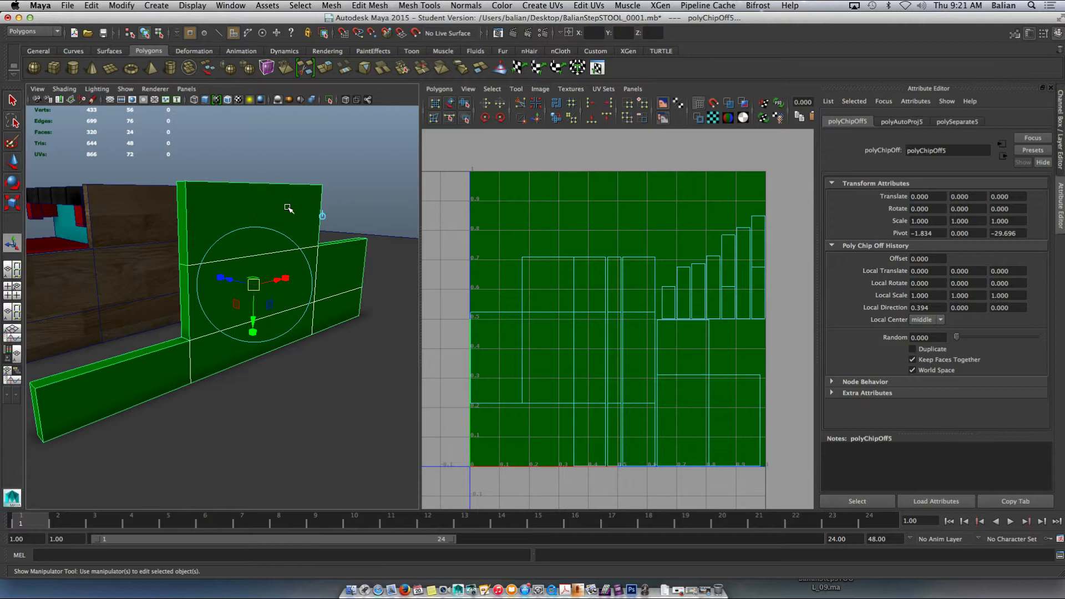
click(248, 214)
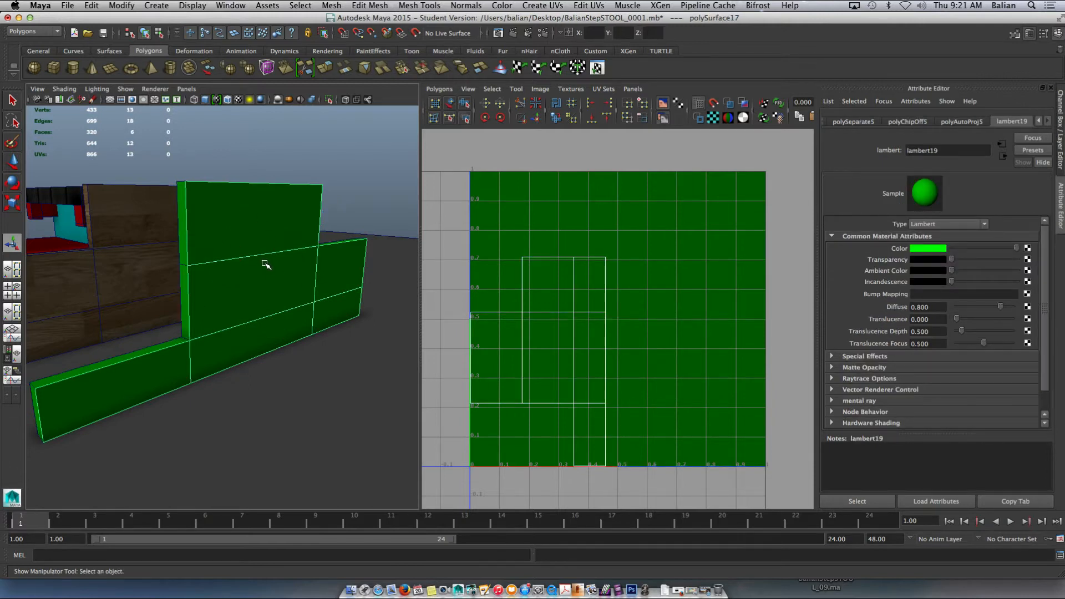
alt+drag(124, 329, 136, 325)
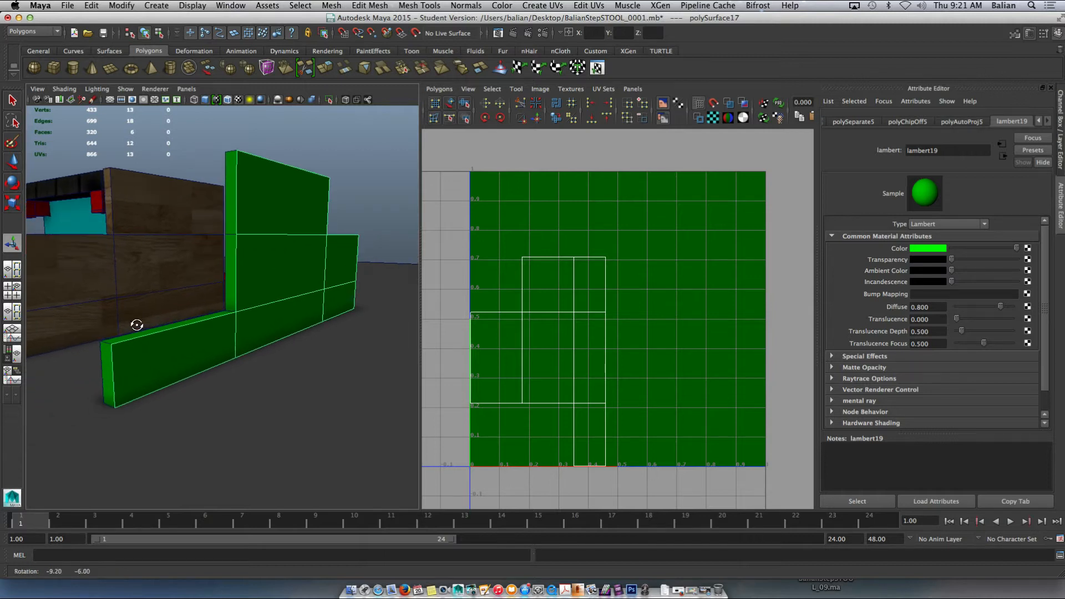
alt+drag(268, 290, 246, 290)
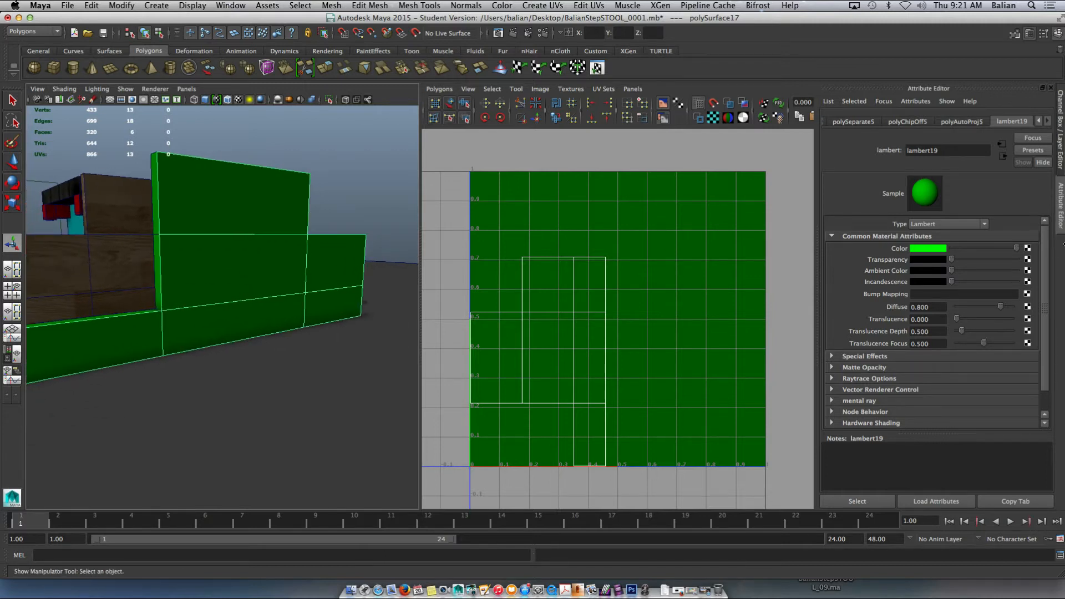
Step: Connect a File texture to the green Lambert material's color and load wood_texture3809.jpg from the textures folder
click(1028, 248)
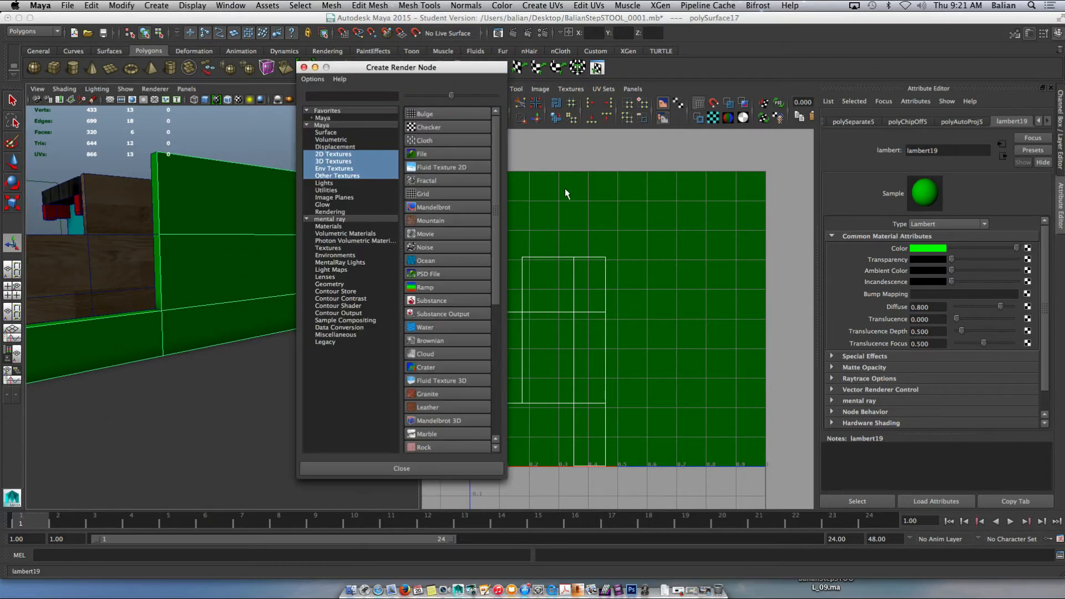
click(424, 153)
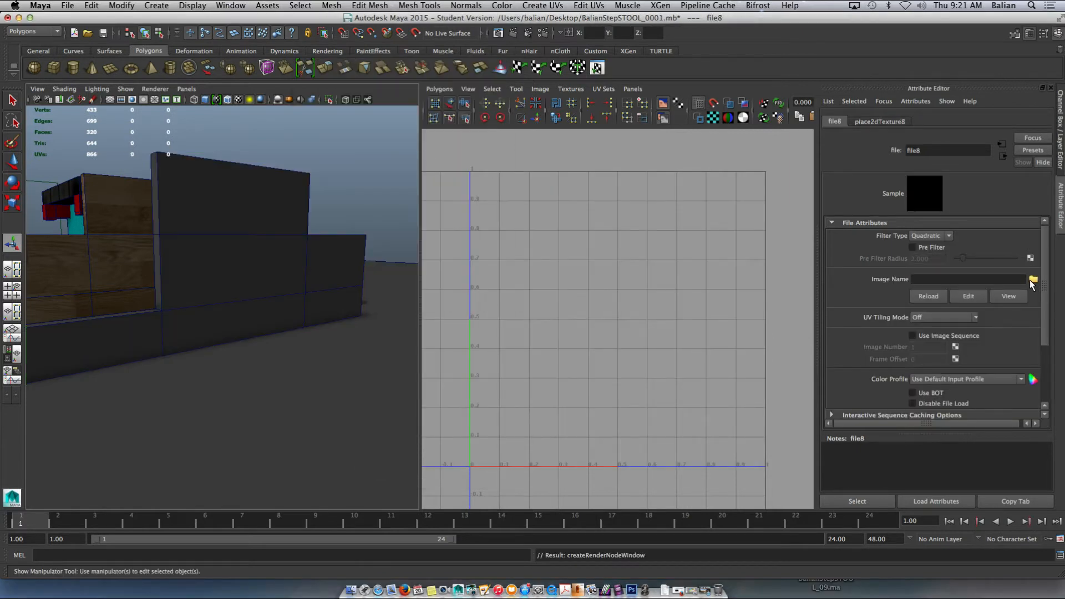
click(1032, 280)
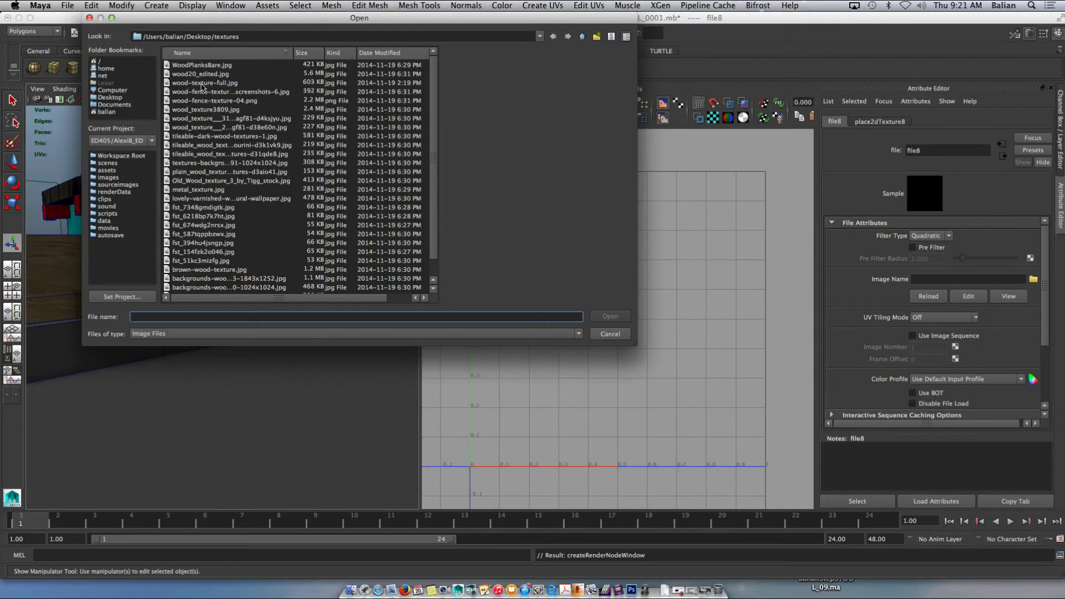
click(206, 76)
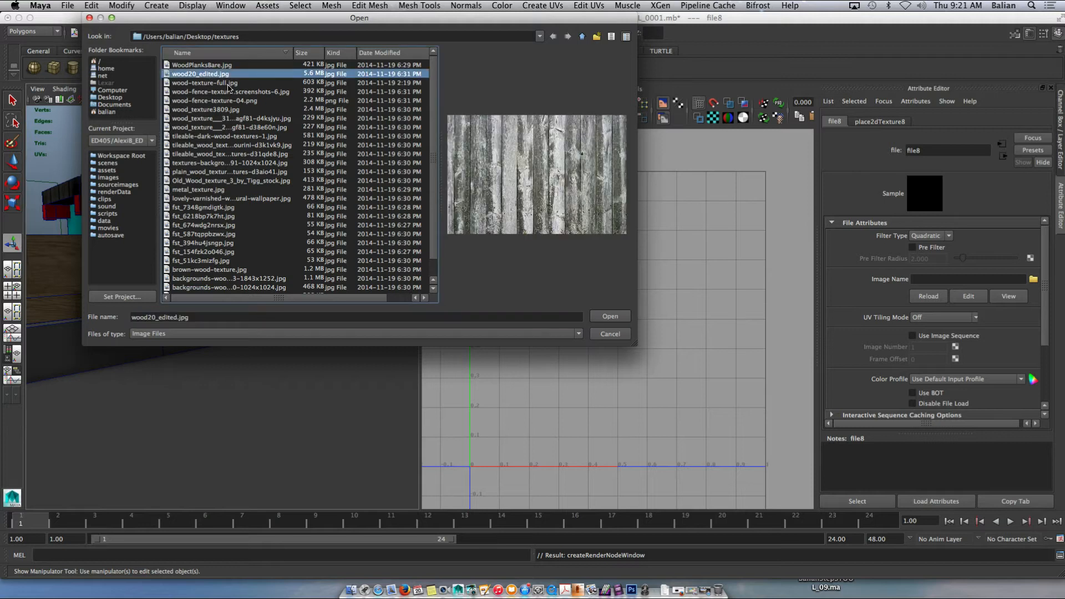
key(Down)
key(Down)
key(Down)
key(Down)
key(Down)
key(Up)
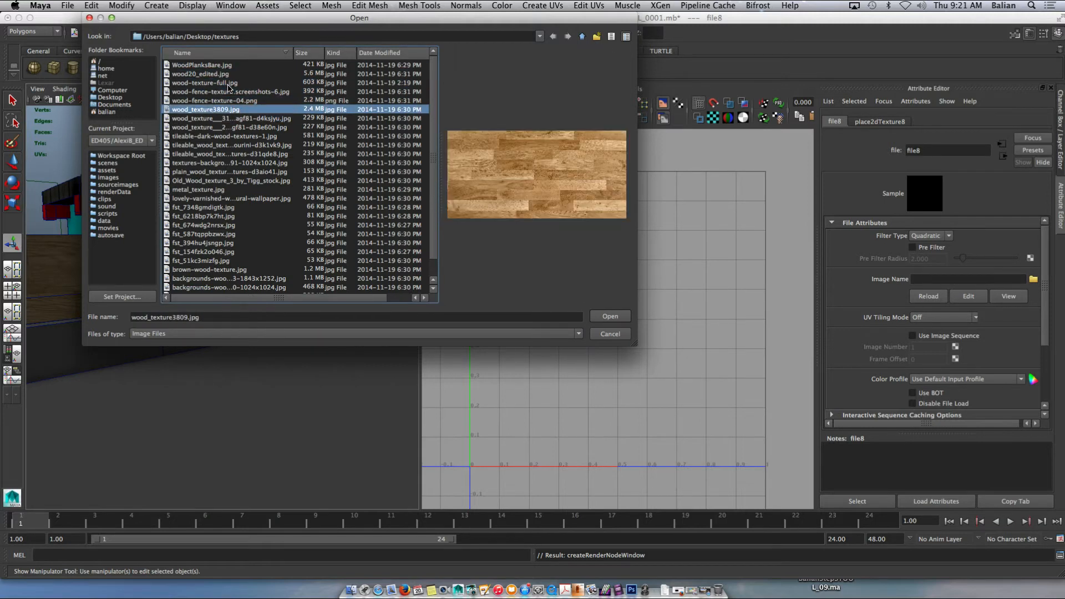
click(610, 316)
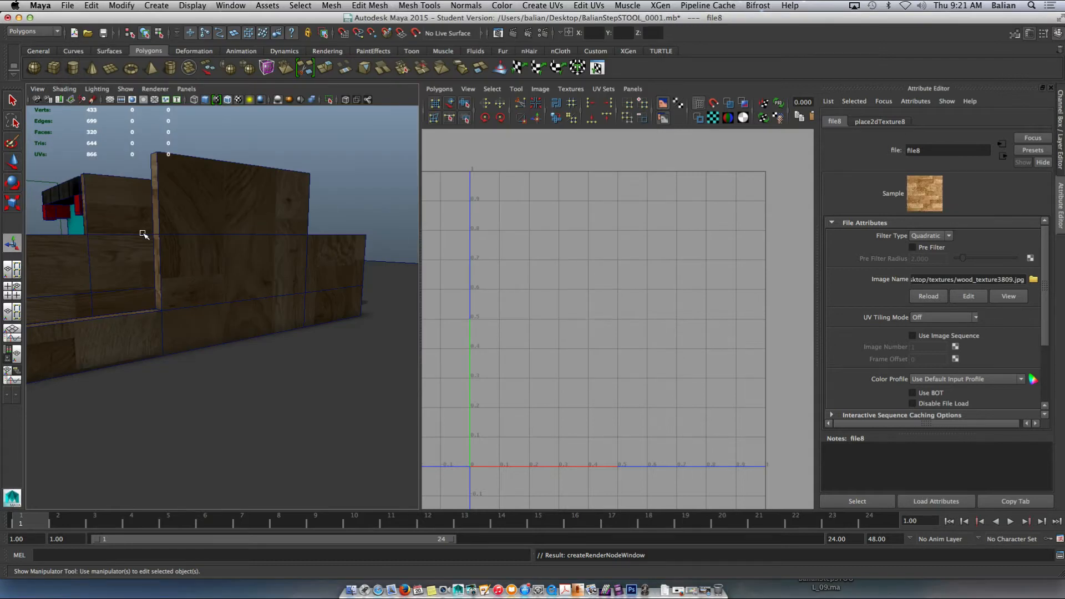
Step: Select the large side and compare its UV layout with the texture image hidden, at full brightness and dimmed
click(201, 233)
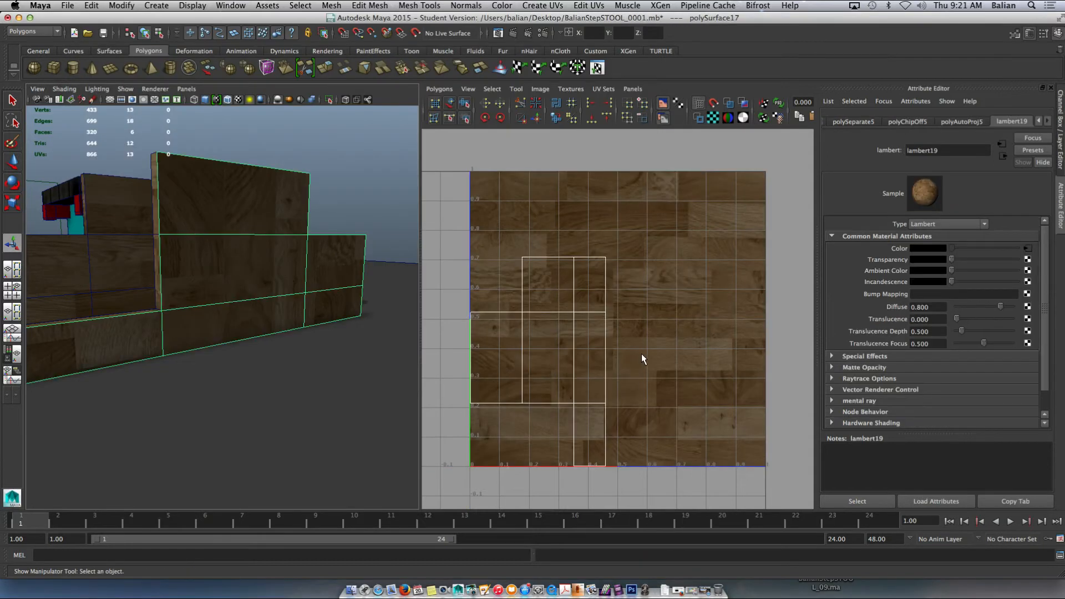
click(661, 103)
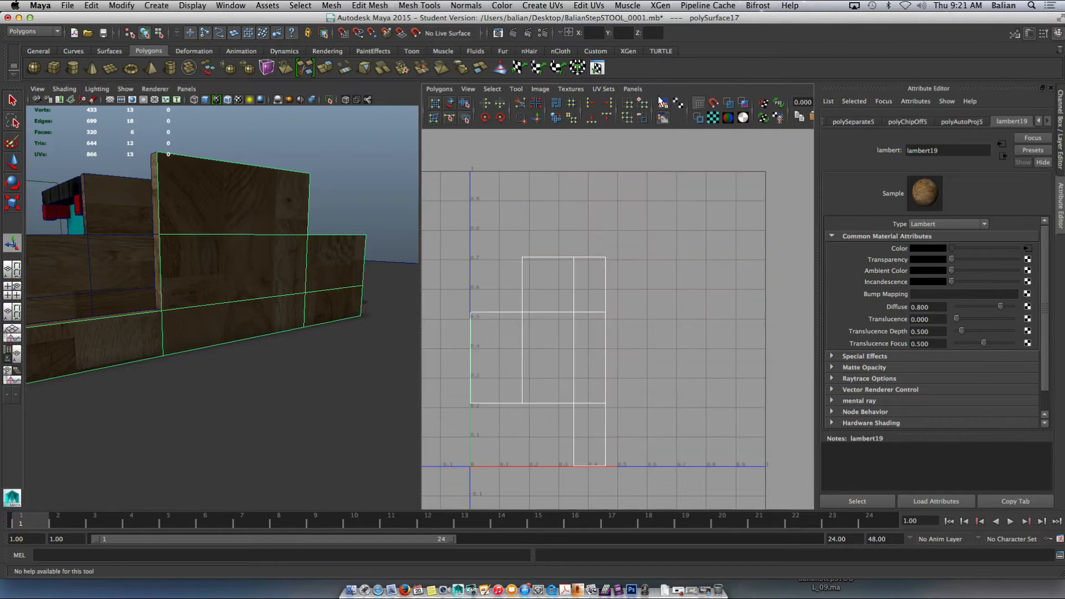
click(664, 103)
click(664, 116)
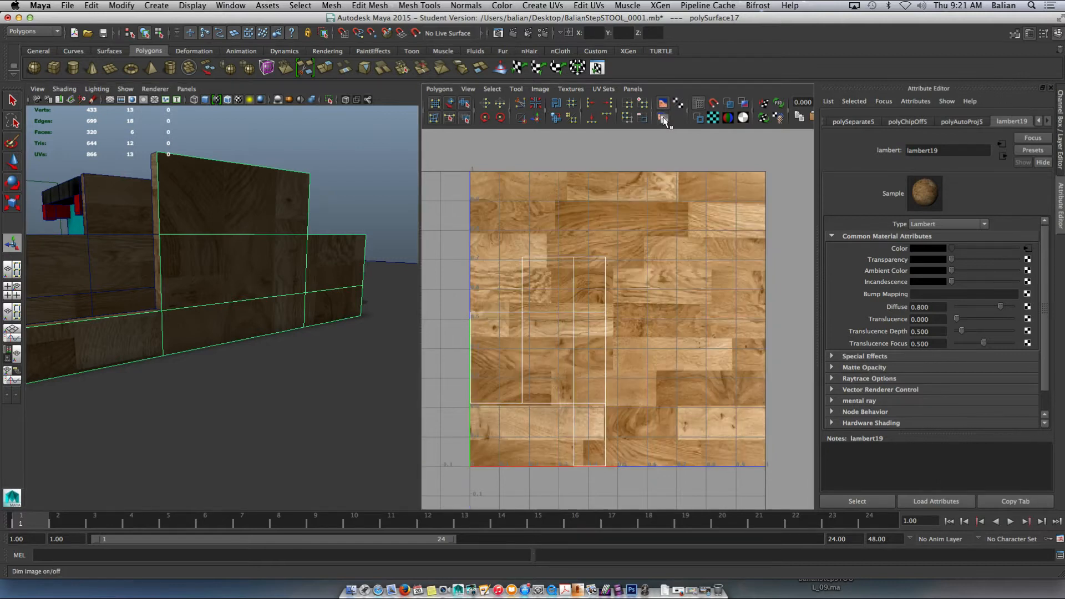
click(663, 118)
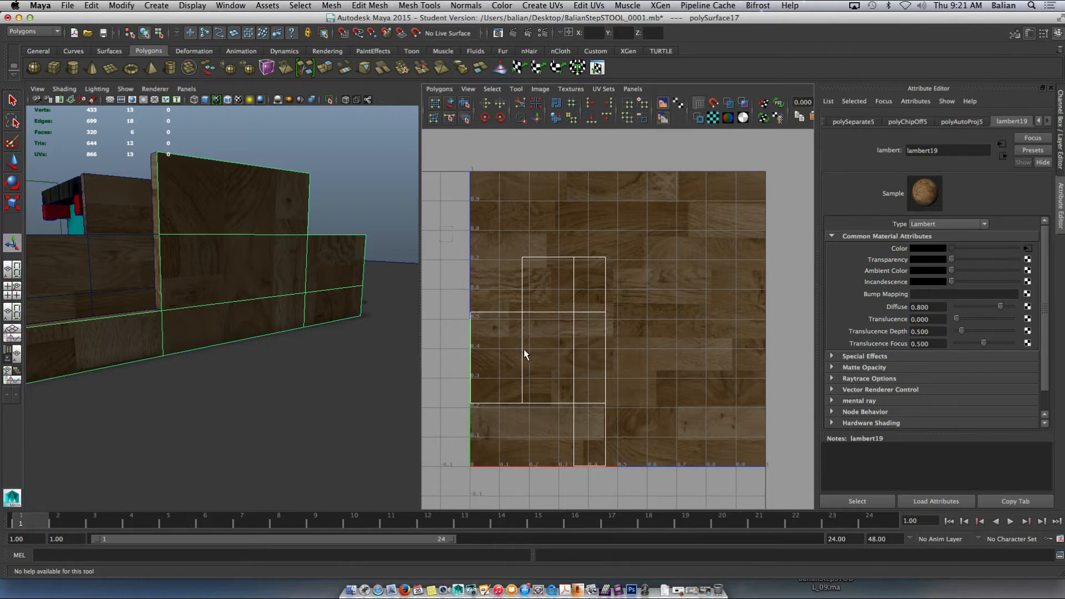
Step: Select all UVs of the large side and rotate the shell about 90 degrees clockwise so its long low strip lies horizontally
right_drag(535, 310, 575, 310)
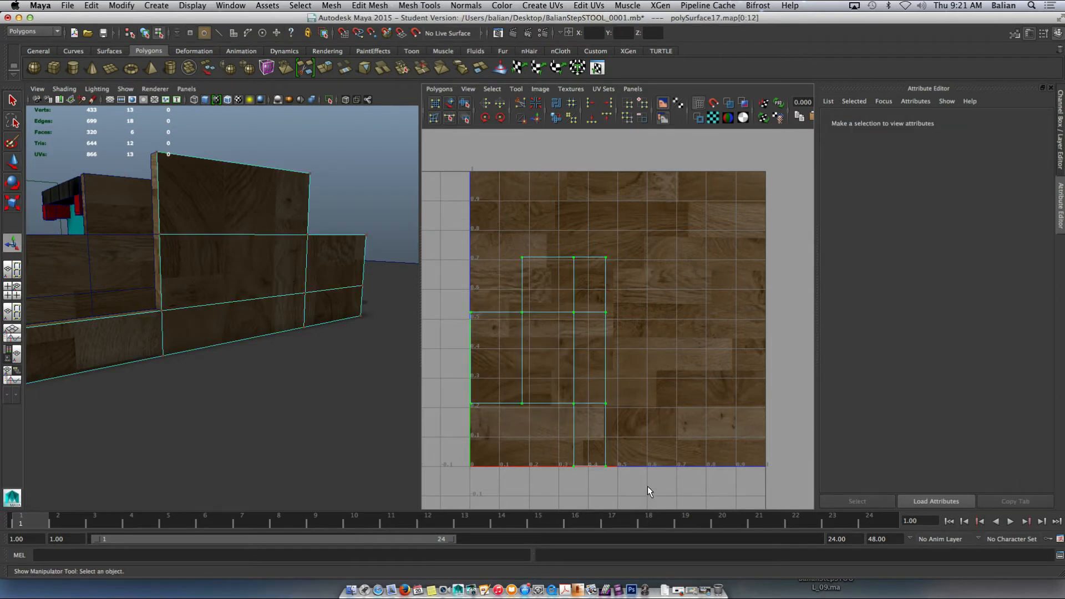
key(w)
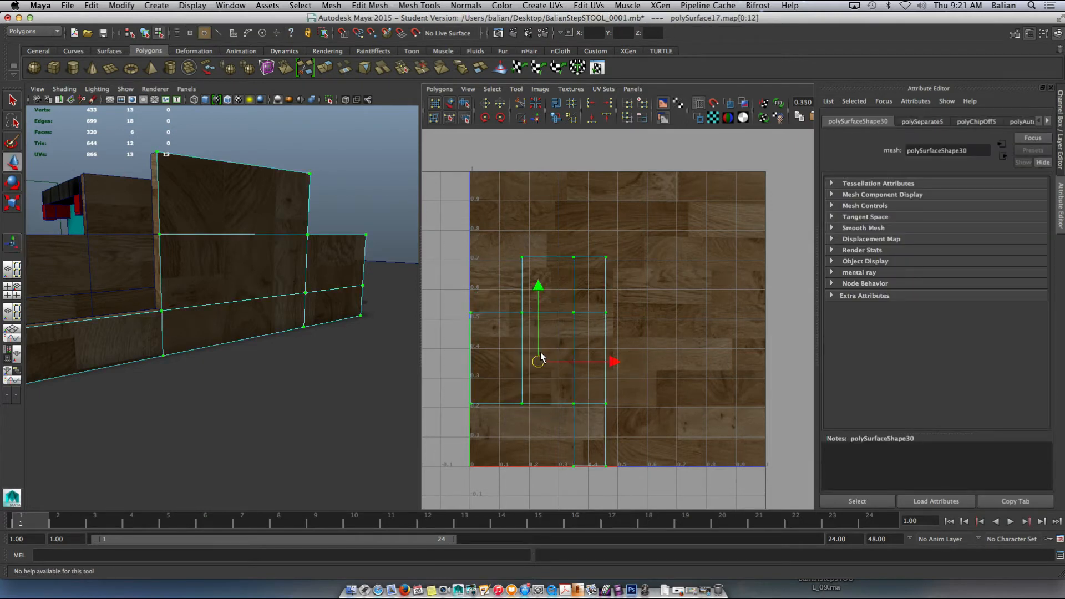
key(e)
drag(552, 291, 661, 363)
key(w)
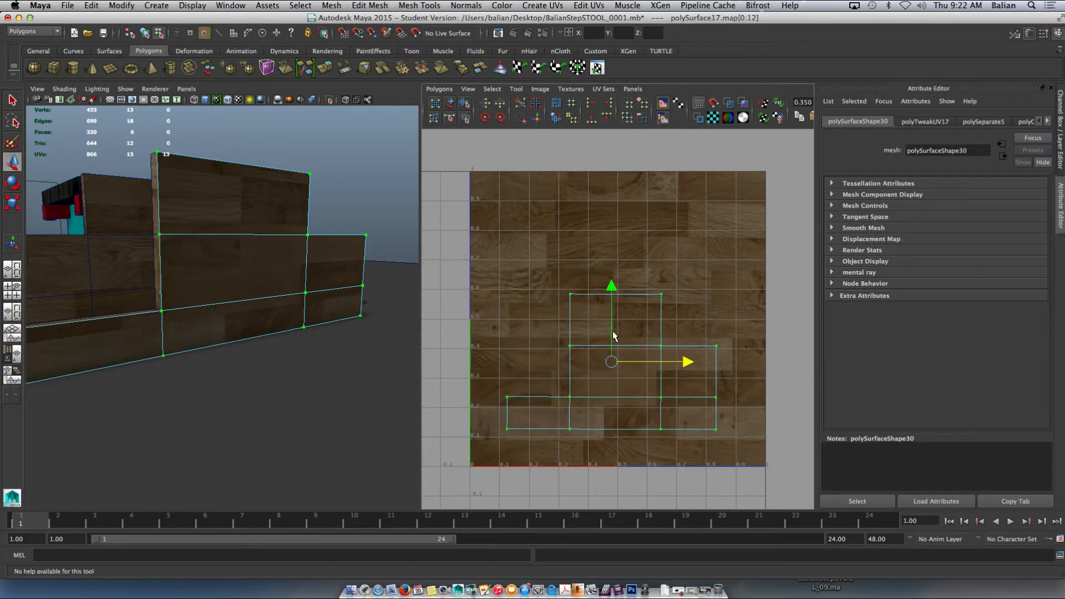
Step: Shift the large side's UV shell upward and slightly to the right over the wood texture
drag(613, 334, 614, 308)
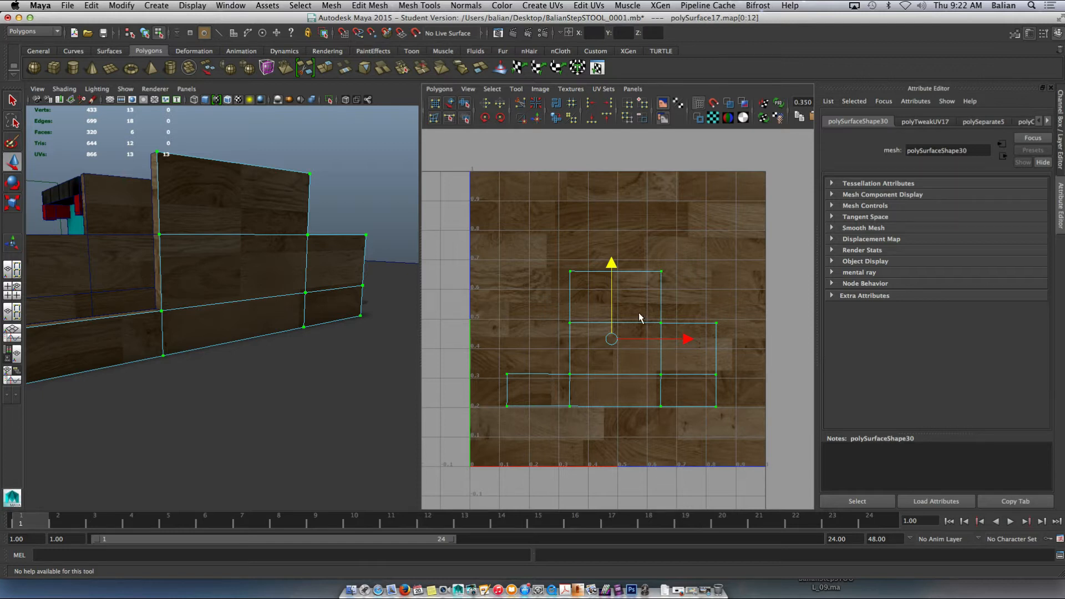
drag(661, 339, 664, 339)
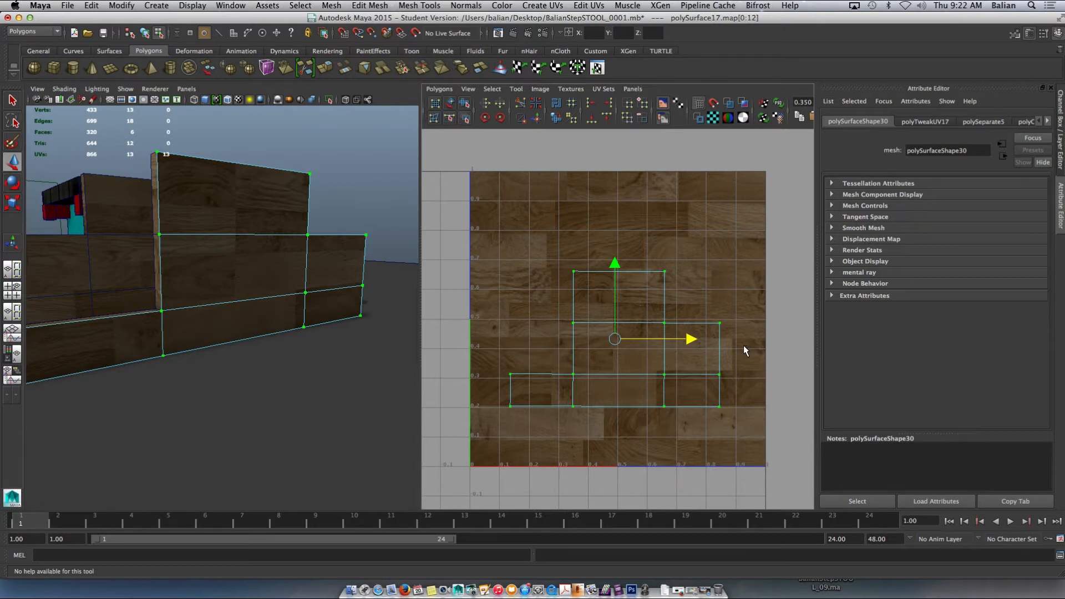
scroll(267, 231, up, 3)
scroll(268, 231, down, 3)
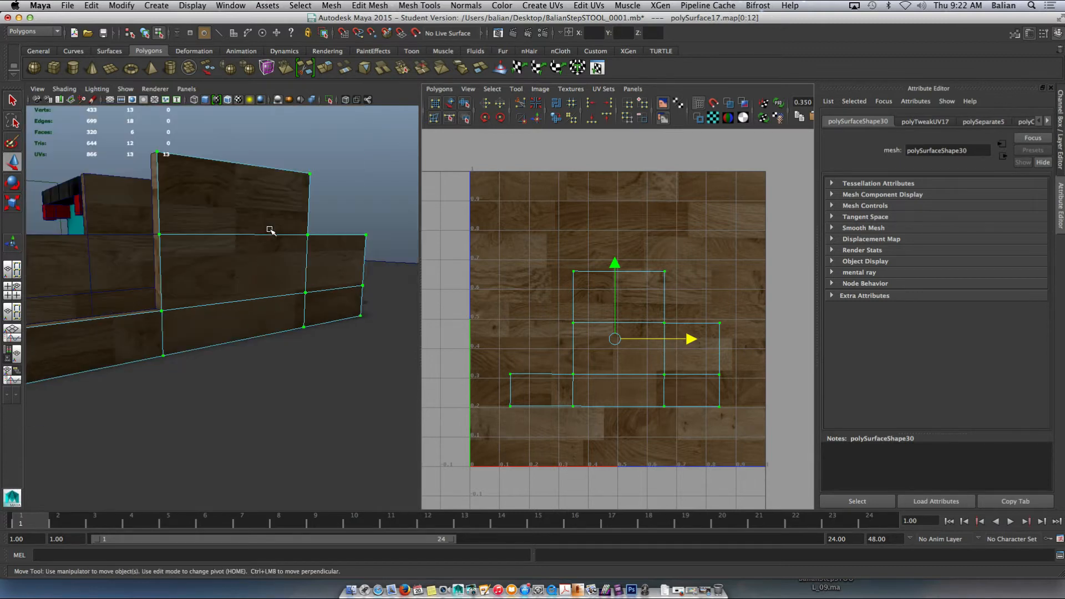
Step: Center the pivot of the extracted large side
right_drag(605, 299, 560, 292)
alt+drag(104, 258, 109, 375)
click(134, 387)
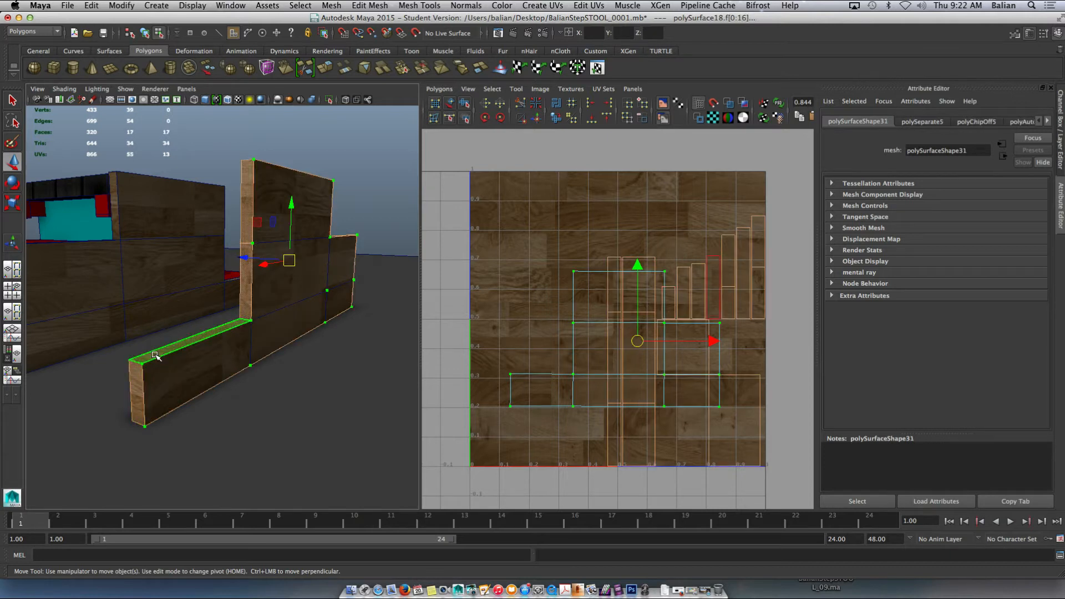
right_drag(215, 323, 266, 310)
click(273, 299)
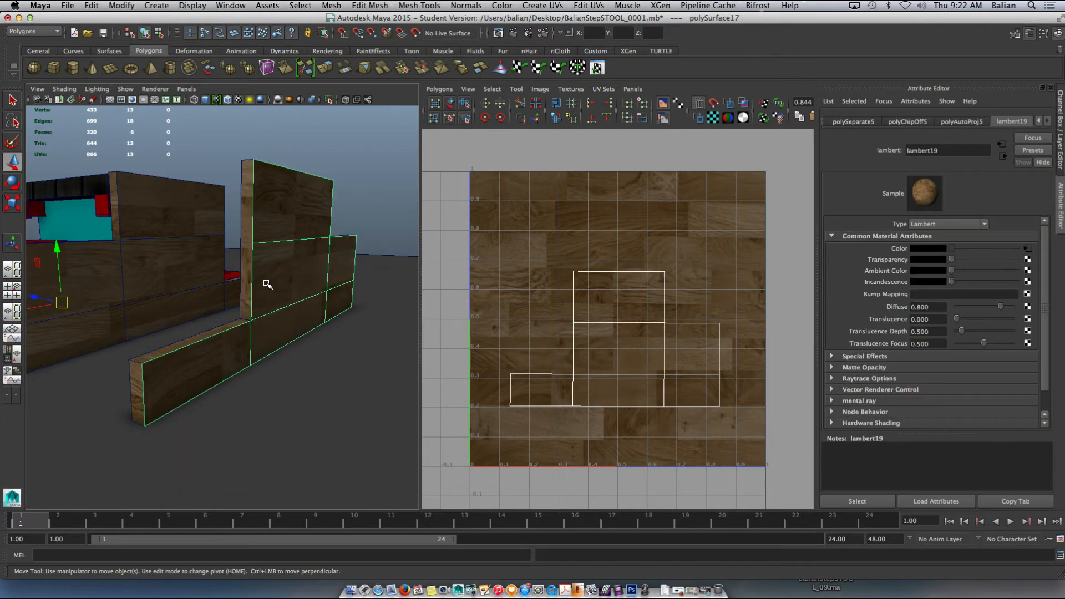
click(157, 6)
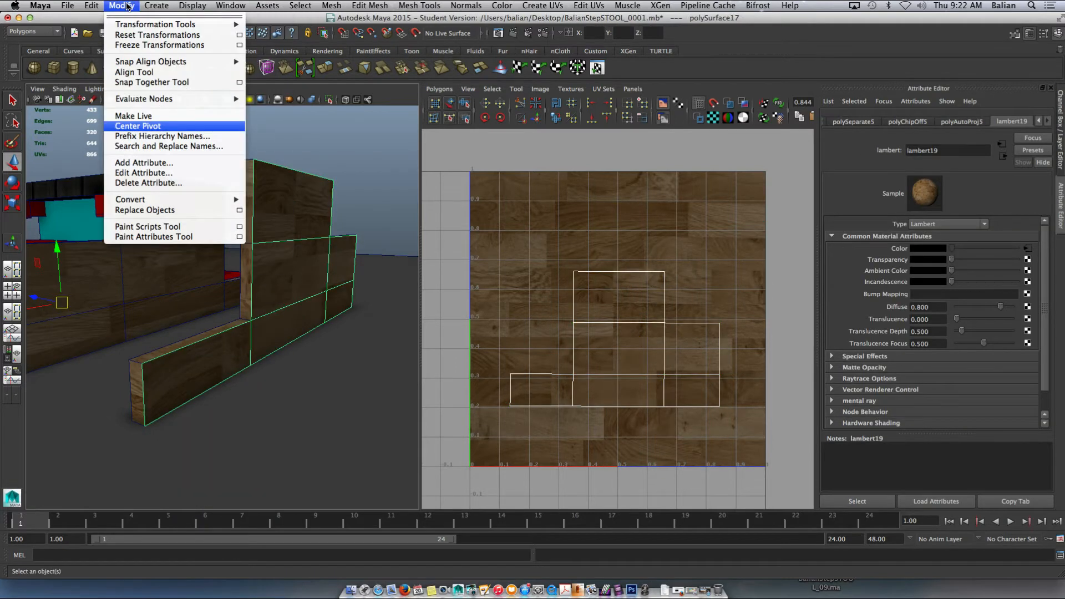
click(119, 127)
Step: Select the rest of the board with its narrow edges and center that piece's pivot
click(136, 379)
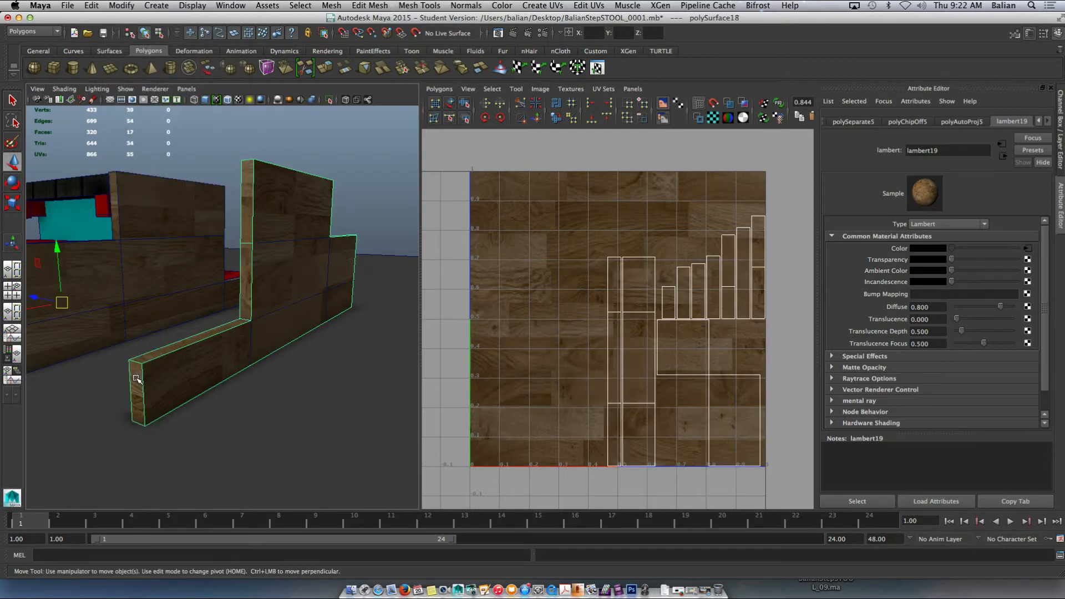
right_click(135, 380)
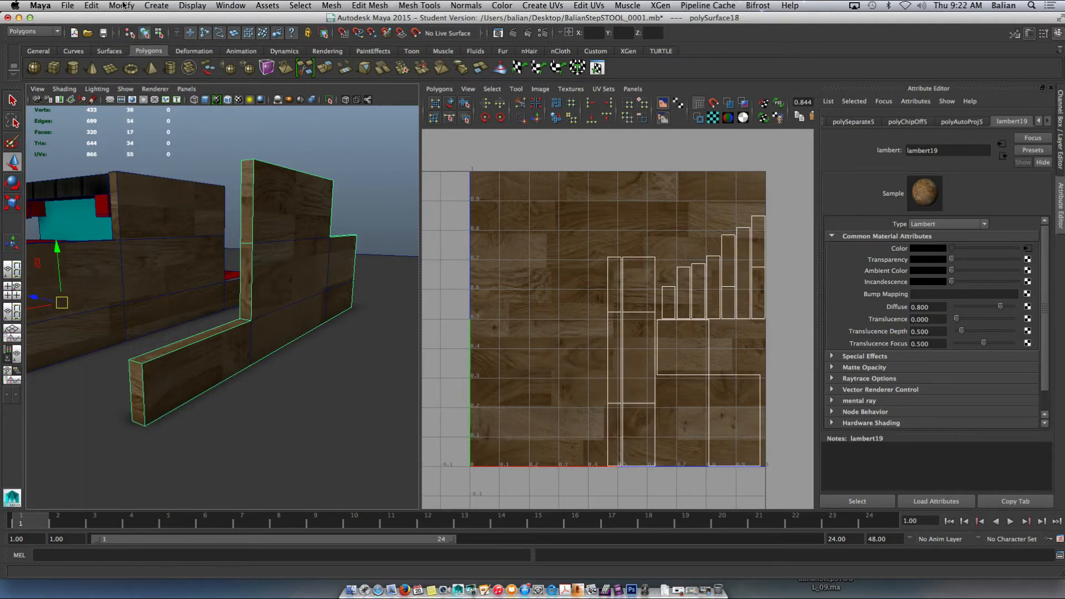
click(121, 6)
click(127, 128)
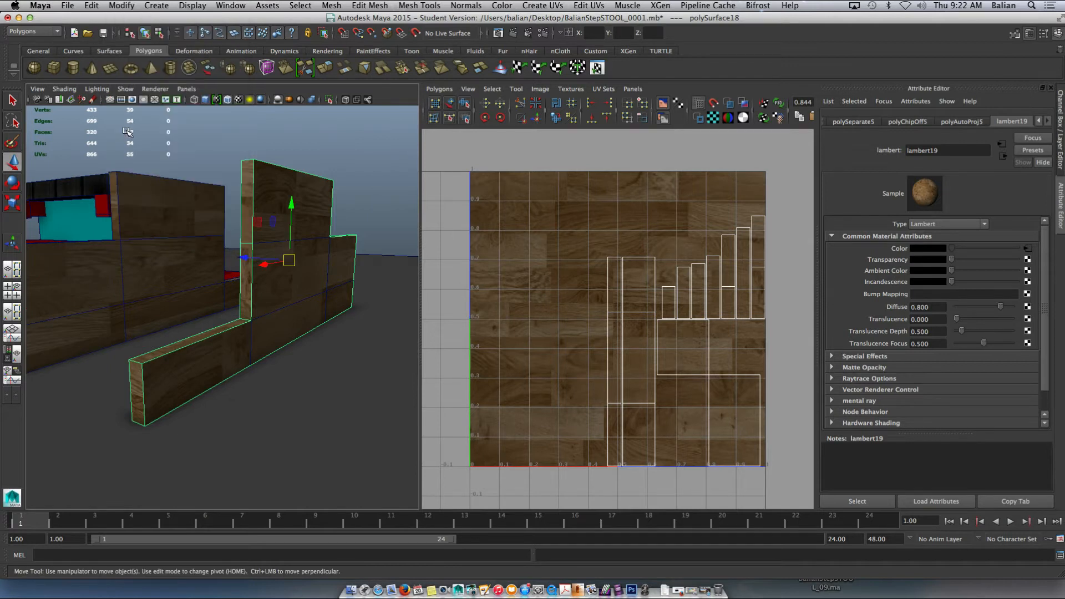
Step: Select the narrow edge faces around the board's outline and extract them from the remaining piece
right_drag(139, 388, 137, 355)
click(136, 376)
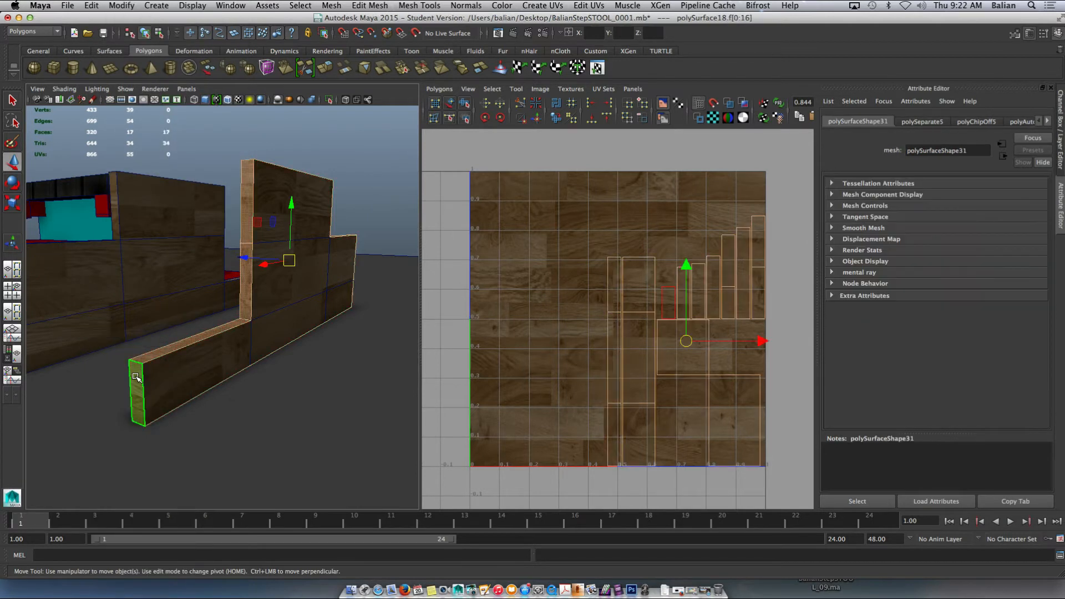
double_click(175, 349)
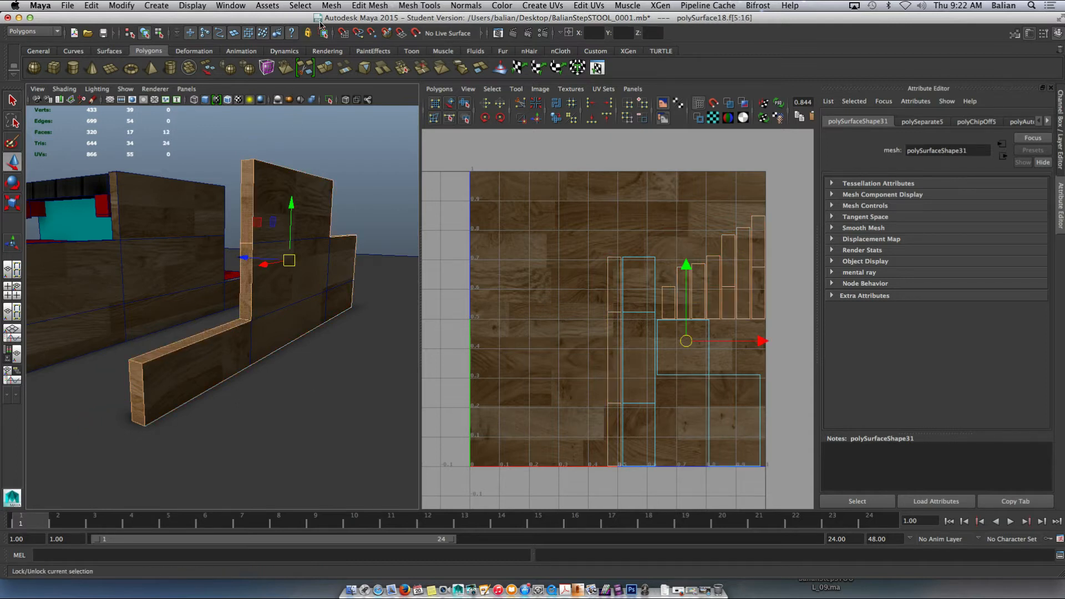
click(328, 5)
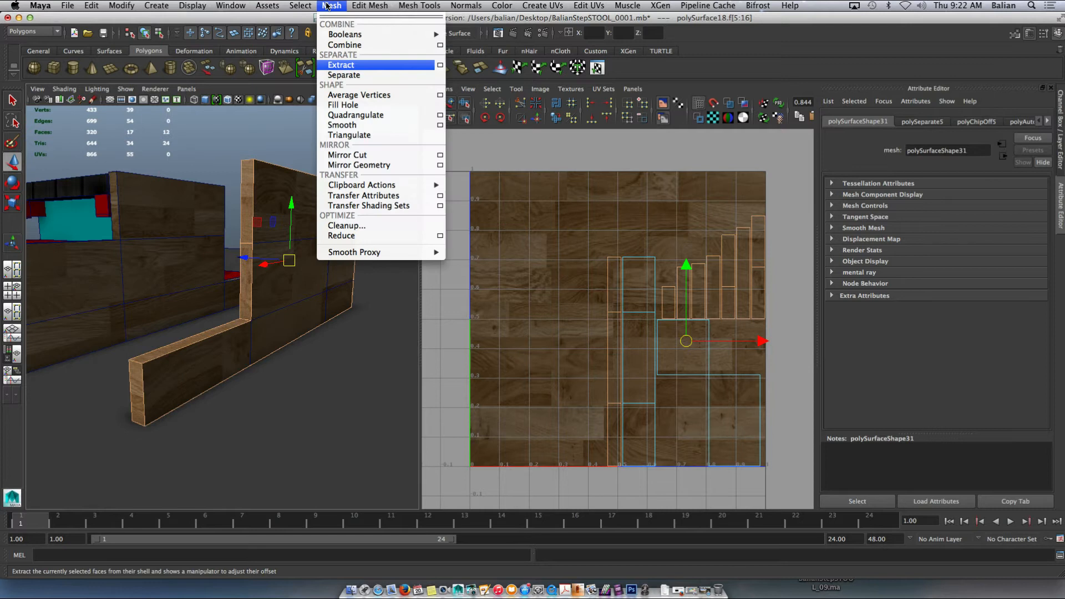
click(345, 66)
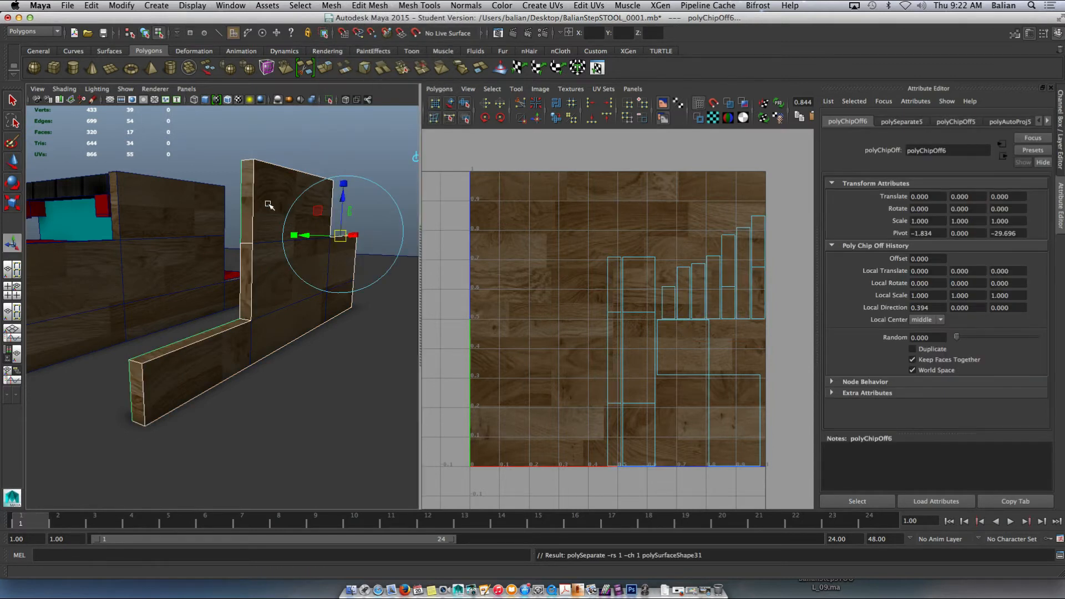
Step: Select all faces of the extracted narrow edge piece and shift their UV shells slightly left over the wood texture
double_click(137, 396)
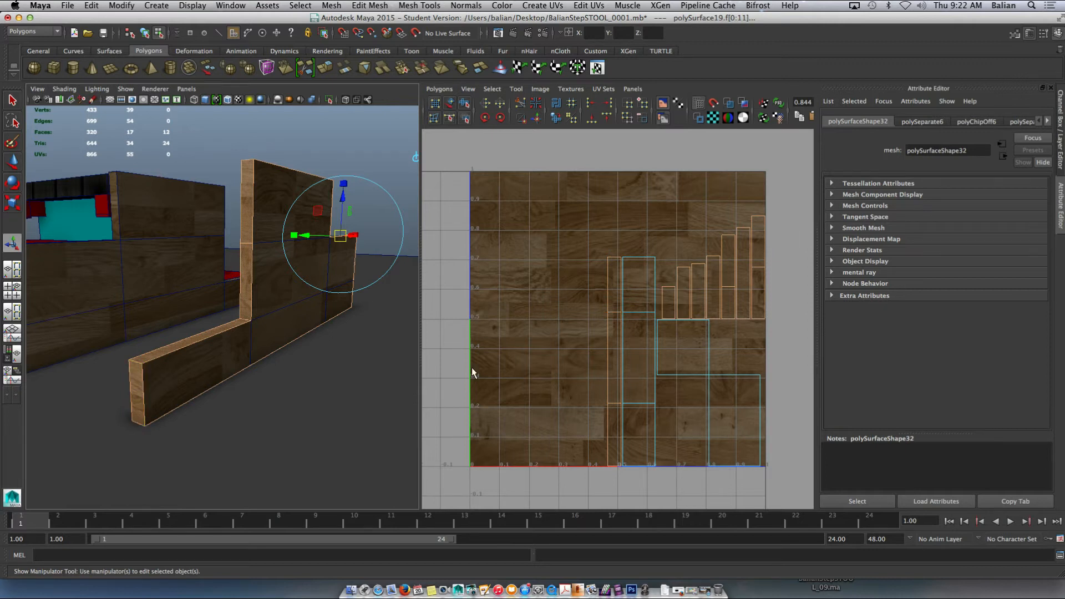
key(w)
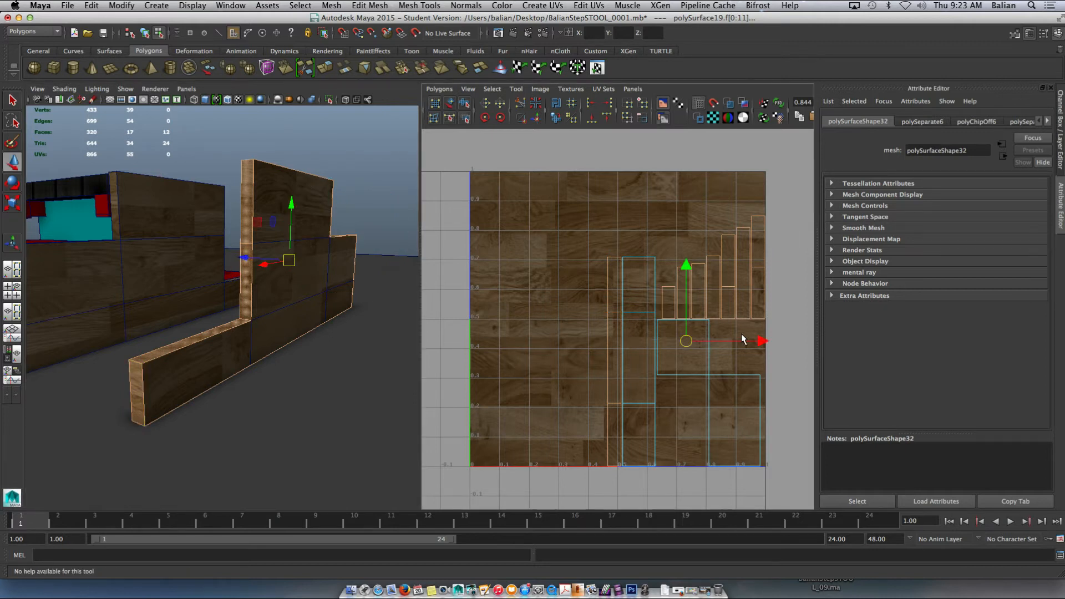
mouse_move(735, 341)
mouse_down()
mouse_move(593, 346)
mouse_move(724, 331)
mouse_up()
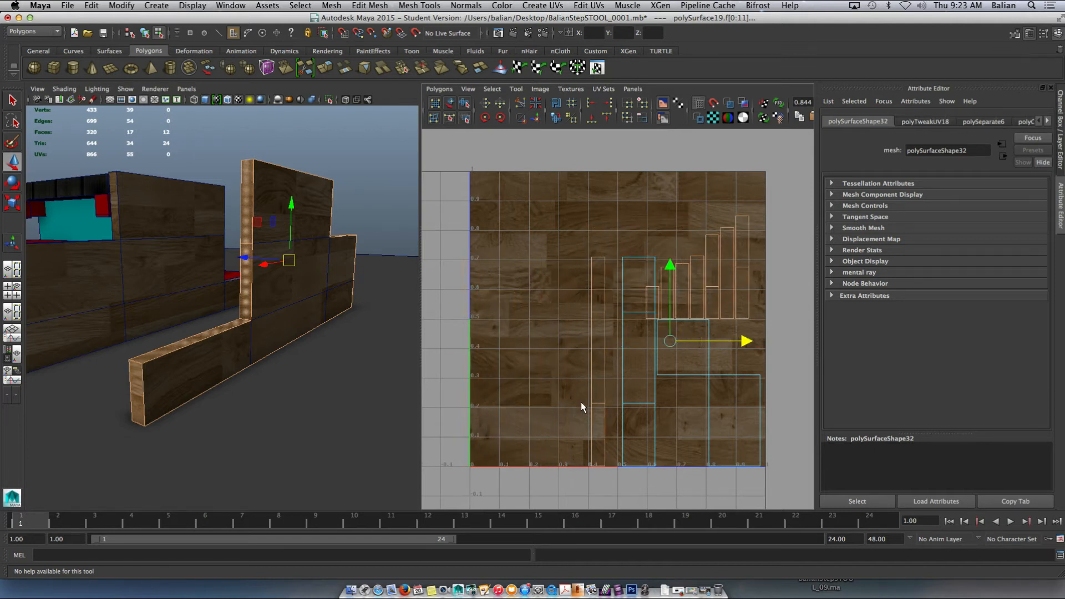
Step: Move the UV shells of the low front end face and the tall vertical front edge into the empty left area of the texture
click(136, 382)
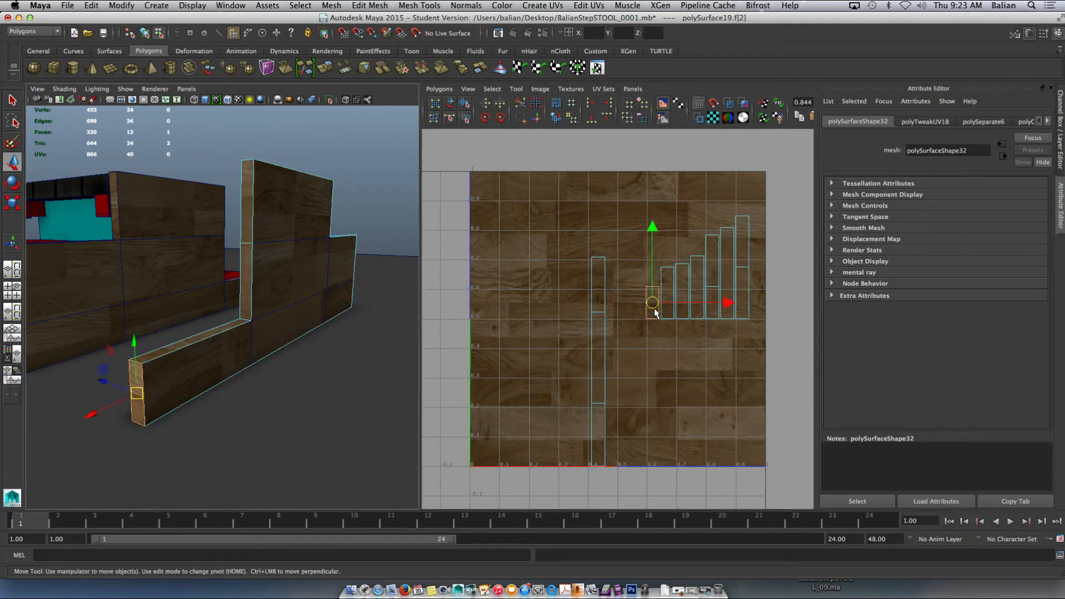
drag(709, 302, 554, 317)
click(247, 289)
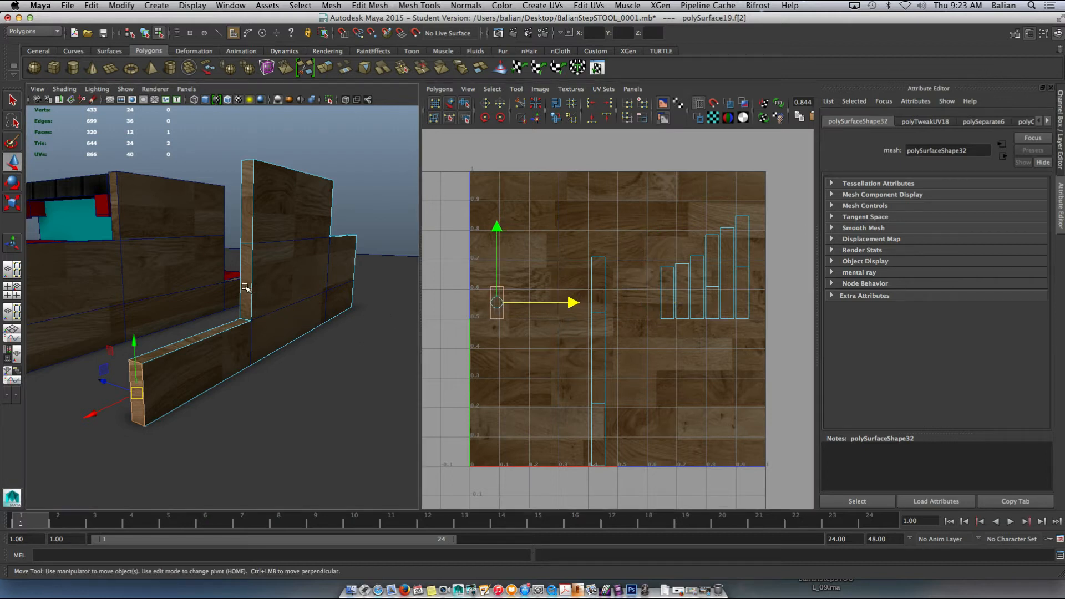
drag(771, 293, 748, 296)
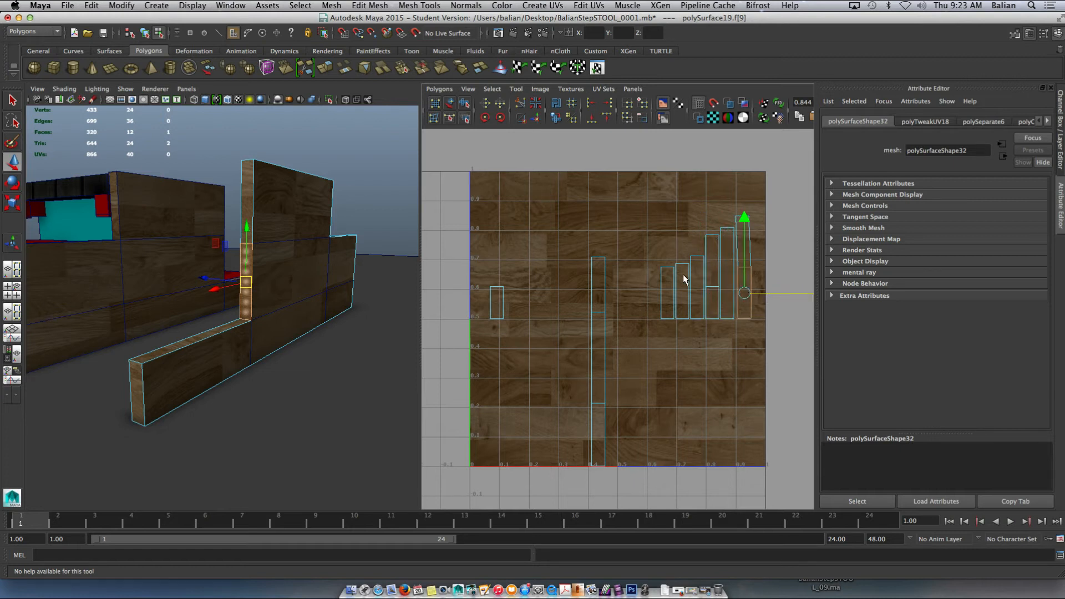
key(ctrl+z)
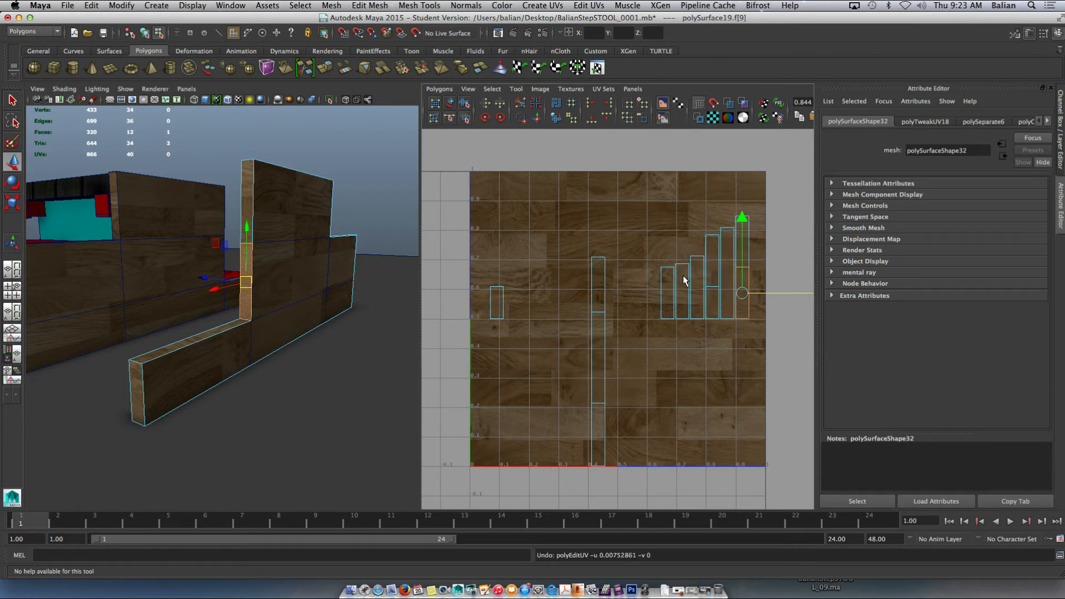
shift+click(748, 247)
drag(773, 265, 557, 285)
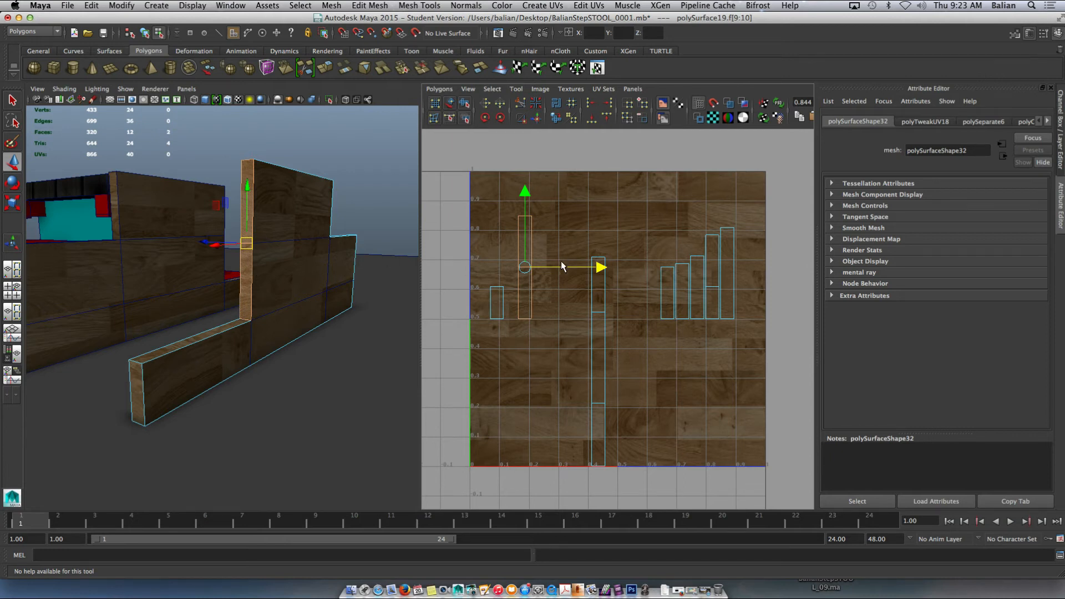
Step: Show the large side's UVs together with the edge shells and move the tall front edge's shell against the large side's upper-left border
click(273, 281)
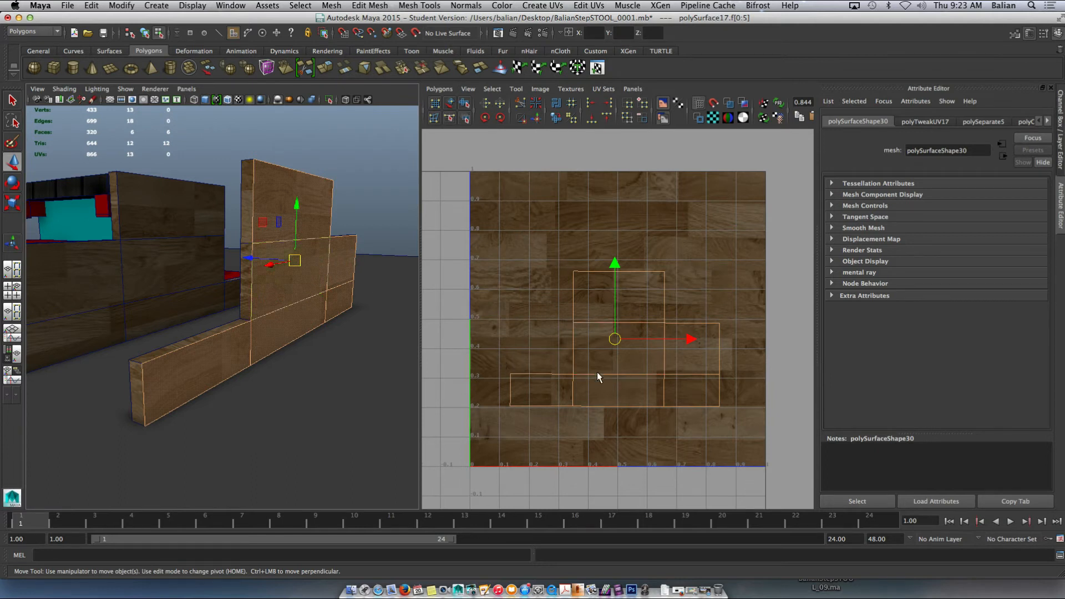
shift+click(246, 294)
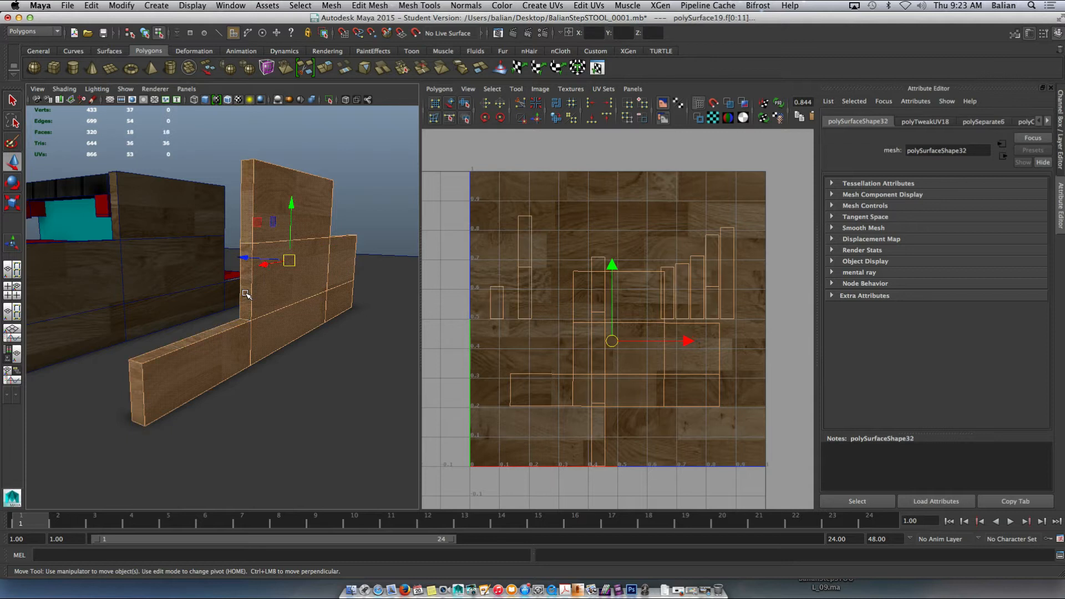
click(245, 293)
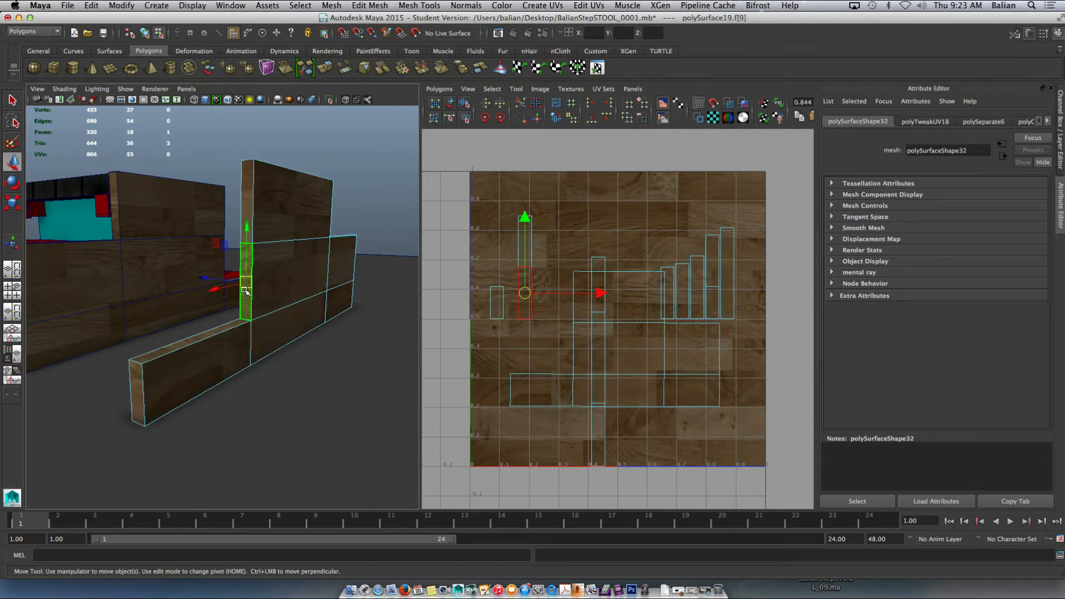
shift+click(248, 213)
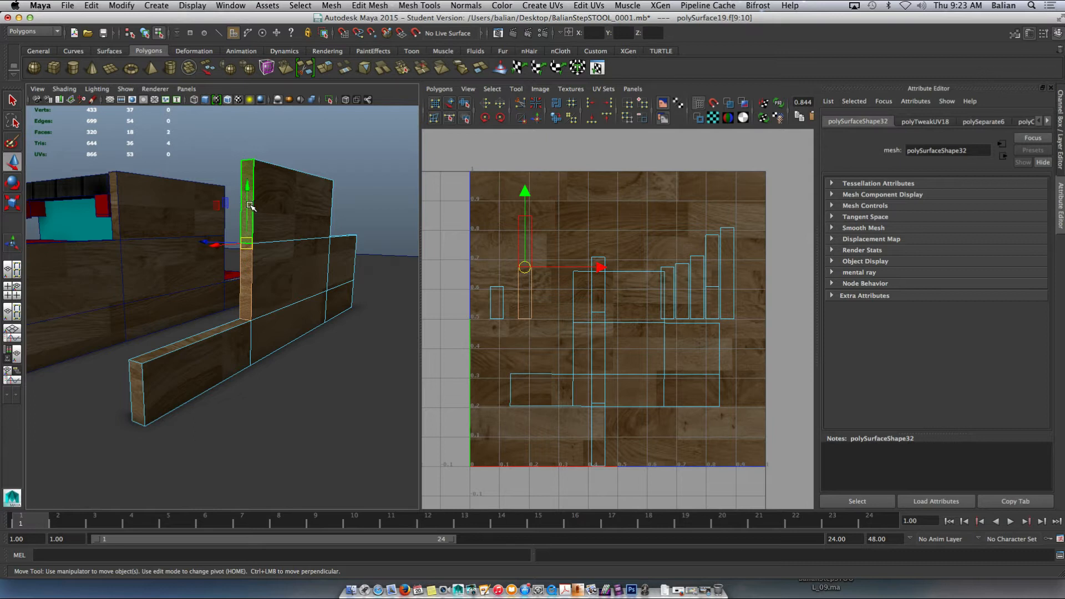
drag(525, 232, 525, 285)
drag(557, 326, 598, 331)
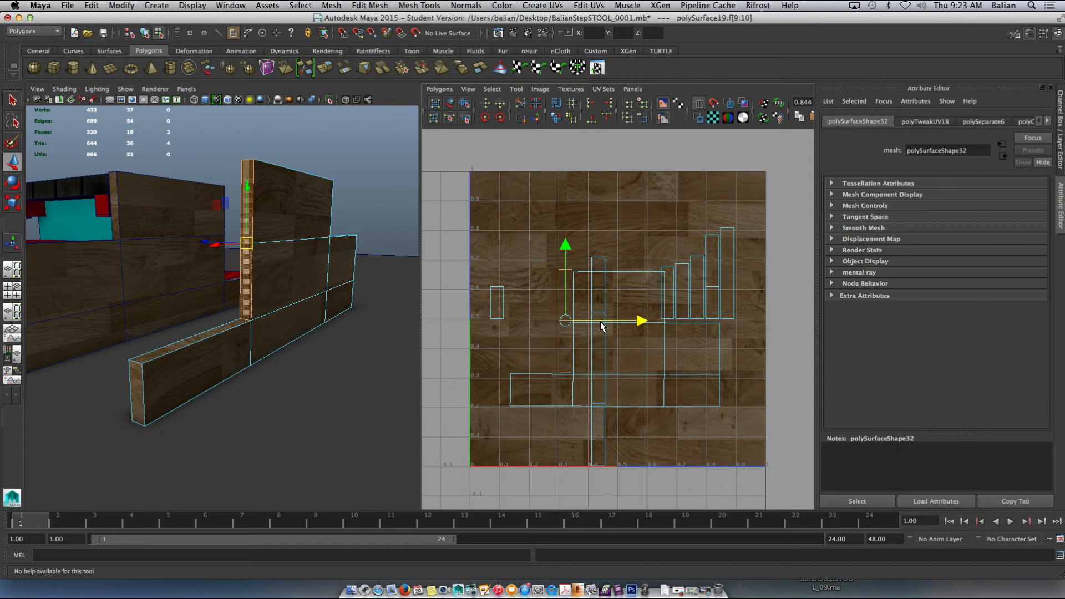
Step: Fine-tune the tall front edge's UV shell to line up flush with the top and left border of the large side's shell
scroll(608, 307, up, 5)
alt+middle_drag(602, 302, 677, 267)
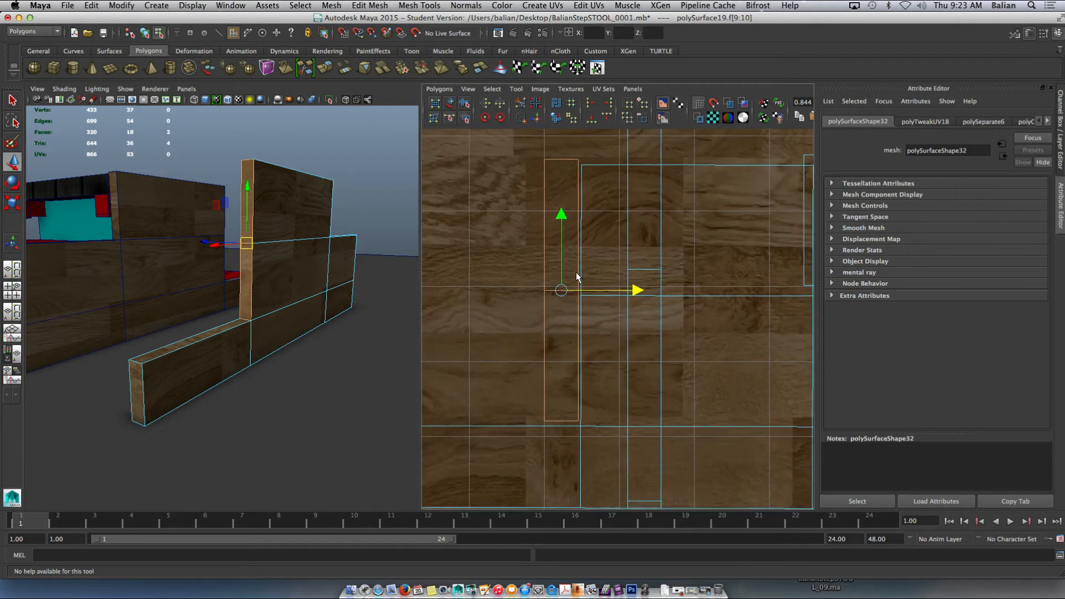
drag(561, 263, 562, 269)
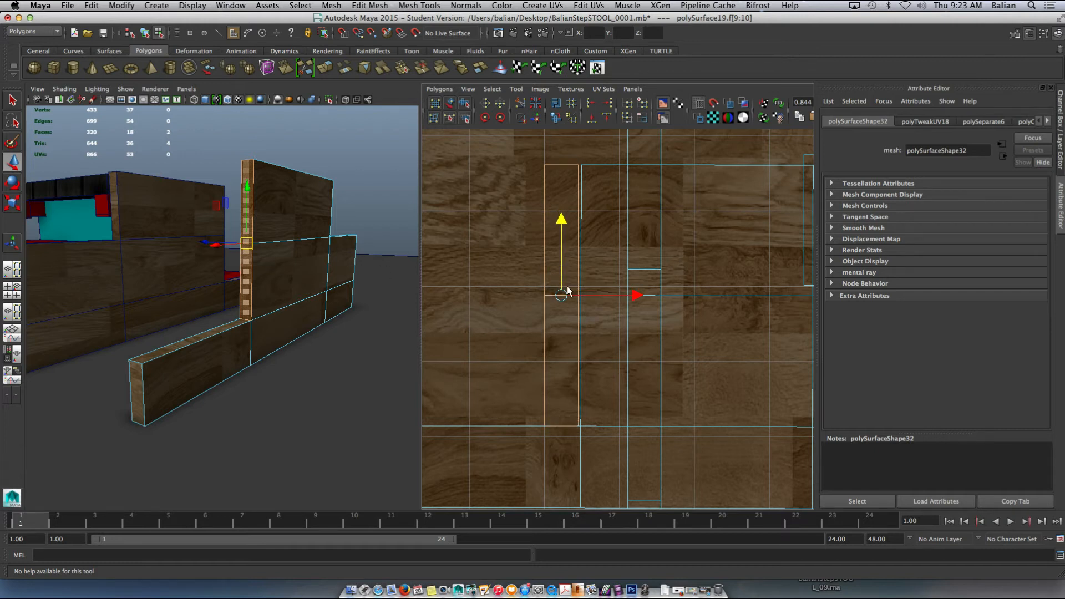
drag(591, 295, 588, 295)
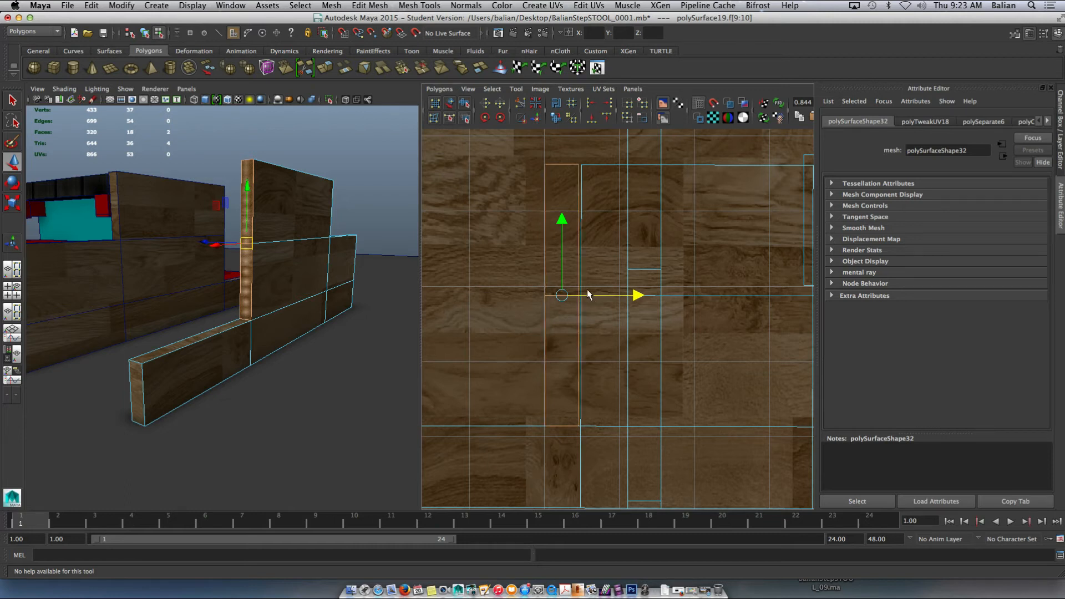
Step: Move the low front end face's UV shell down beside the left end of the large side's lowest section
click(136, 384)
scroll(519, 351, down, 6)
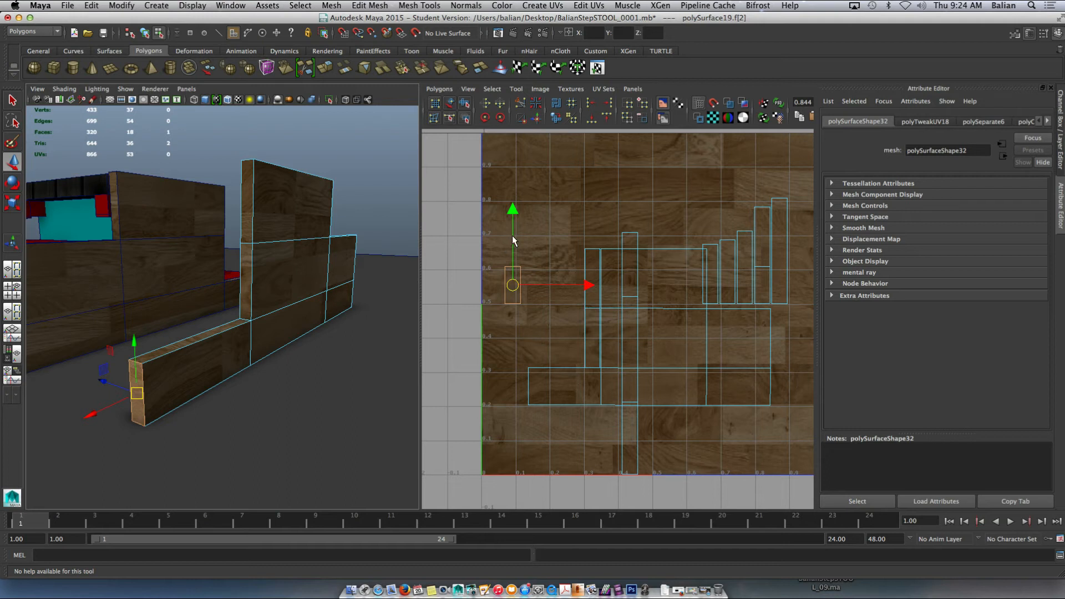
key(r)
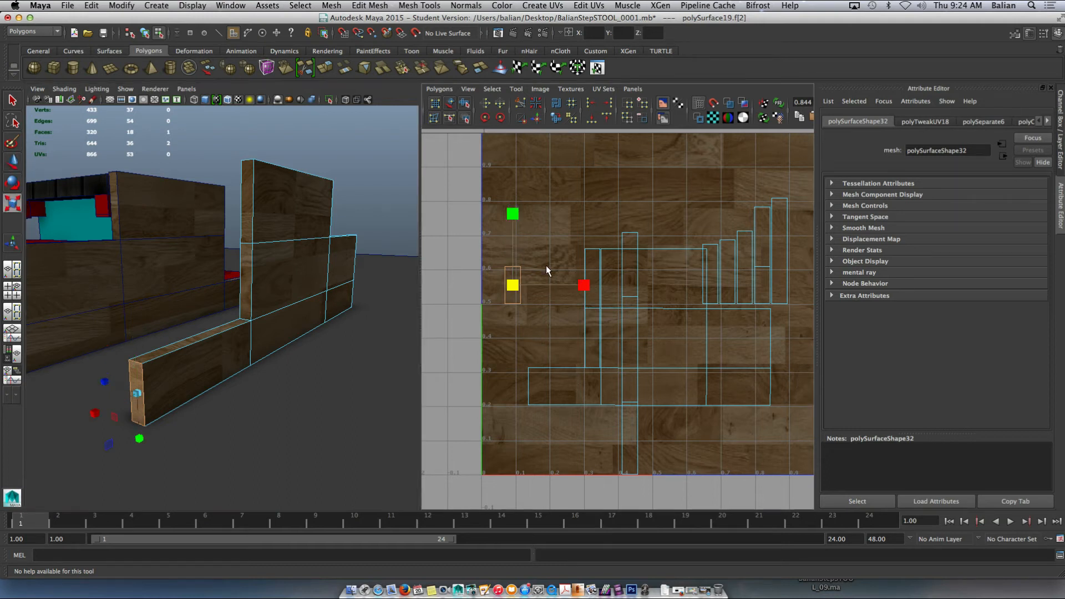
drag(586, 287, 578, 287)
scroll(549, 282, up, 2)
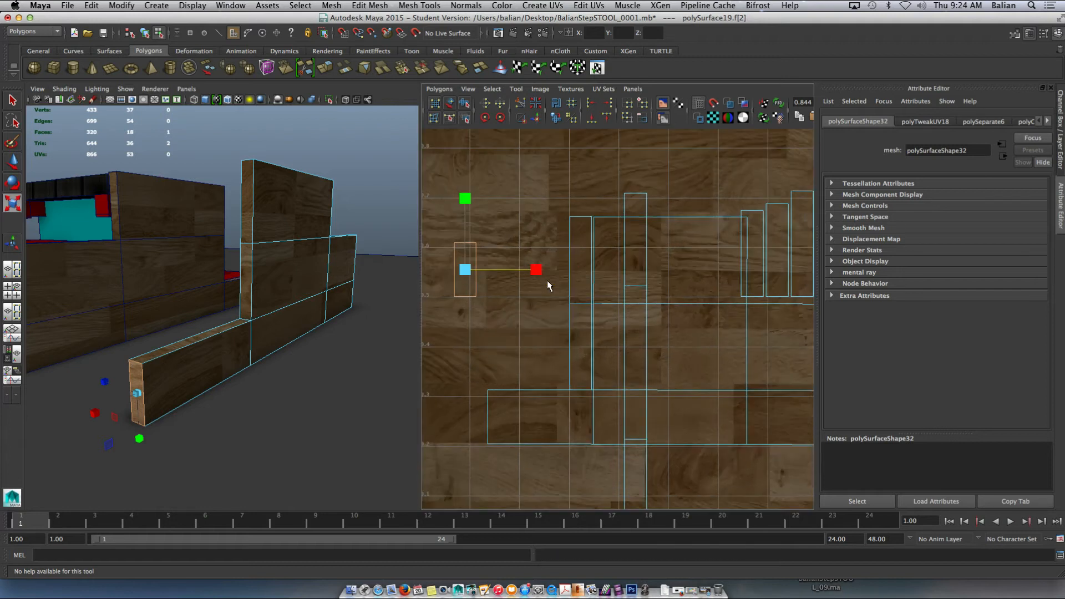
key(w)
drag(465, 209, 448, 360)
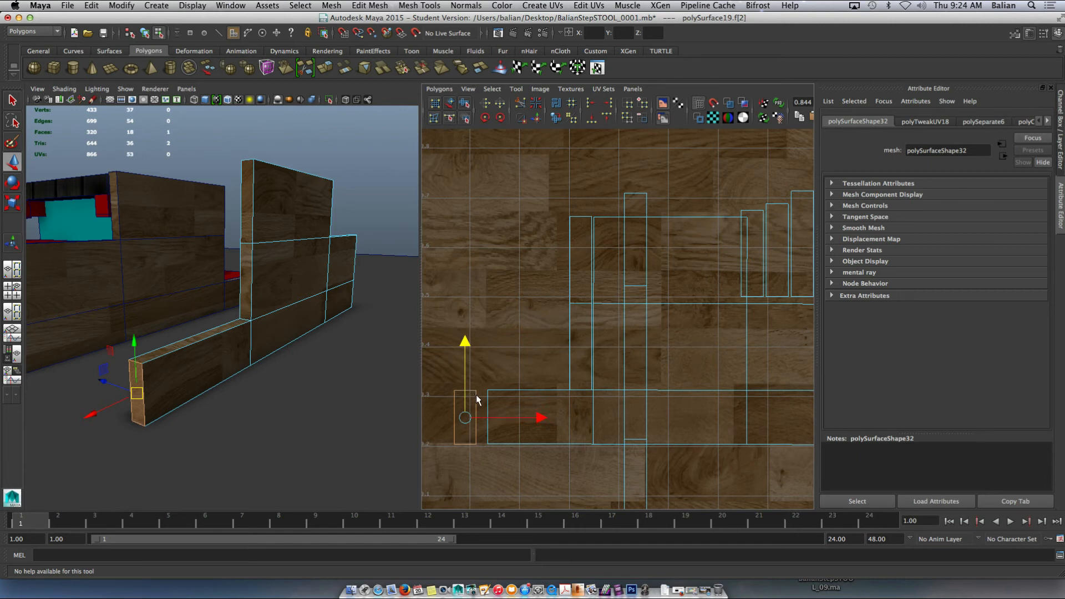
drag(486, 416, 495, 418)
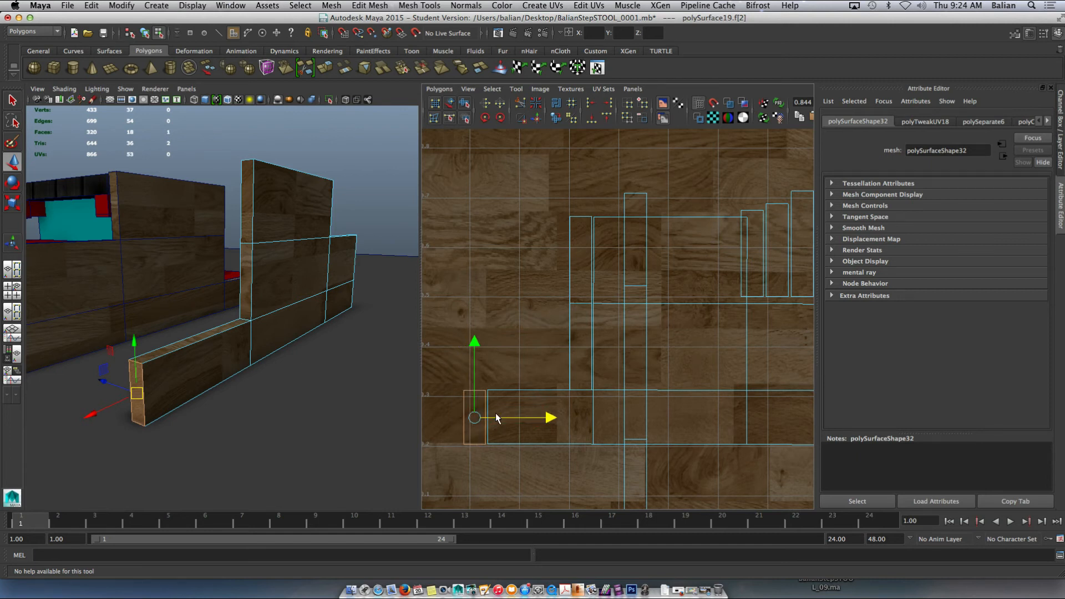
Step: Nudge the low front end face's UV shell up and right until it sits flush with the adjoining side section
scroll(498, 387, up, 3)
alt+middle_drag(494, 381, 649, 277)
scroll(648, 324, up, 2)
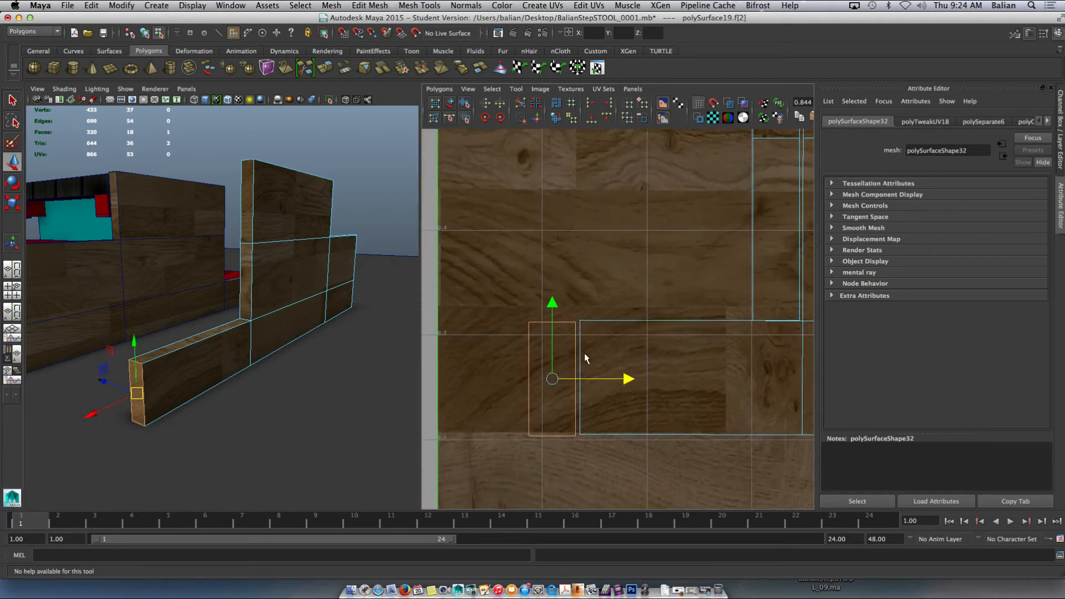
drag(555, 361, 605, 376)
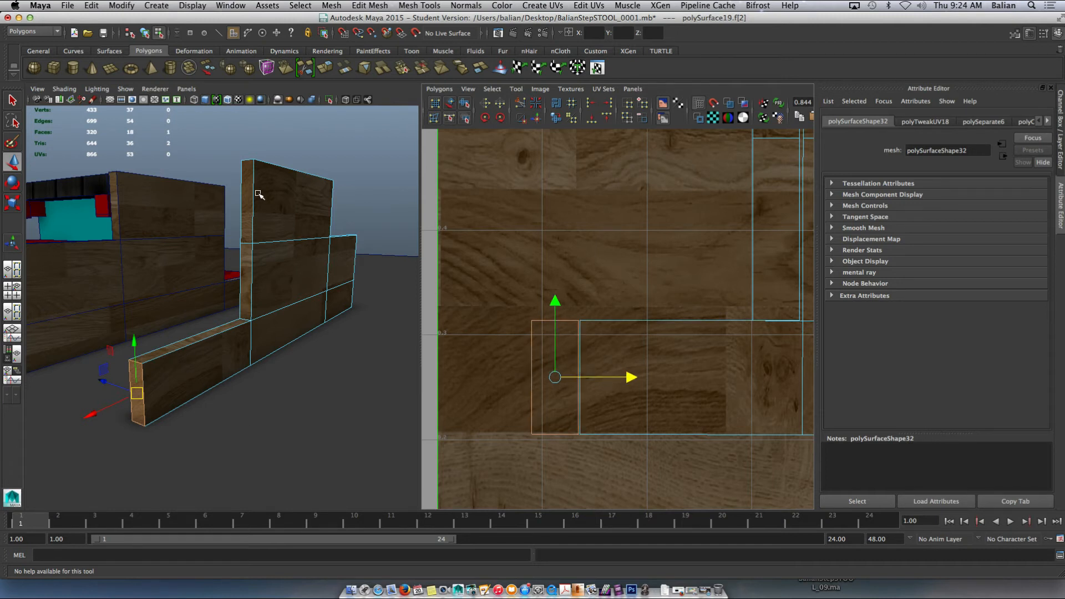
Step: Return to whole-object selection and examine the wood grain where the large side meets the narrow edge piece
click(166, 441)
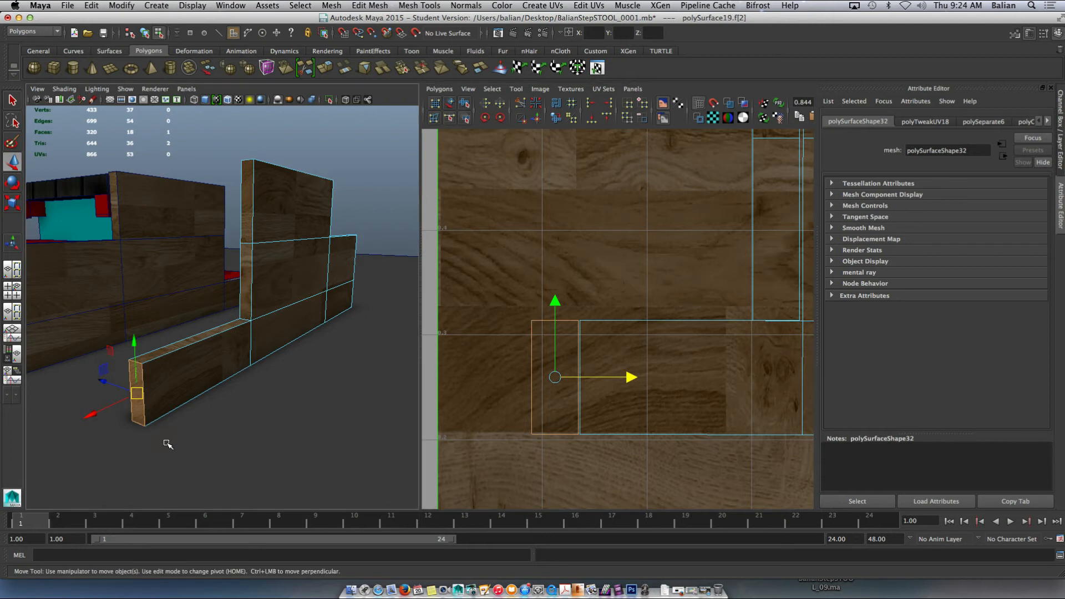
right_drag(355, 328, 416, 305)
click(176, 375)
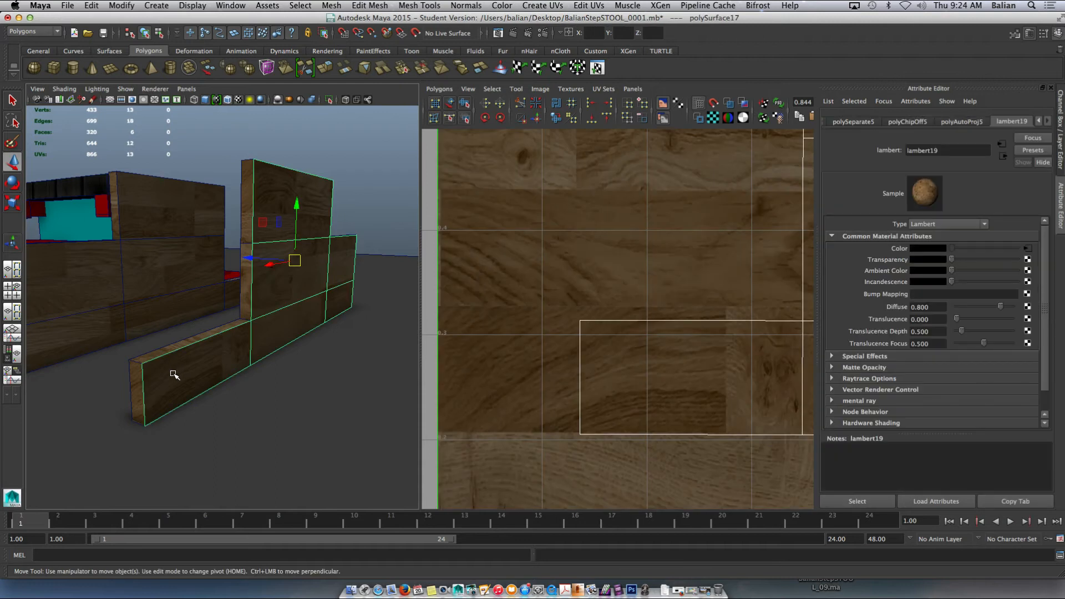
shift+click(137, 387)
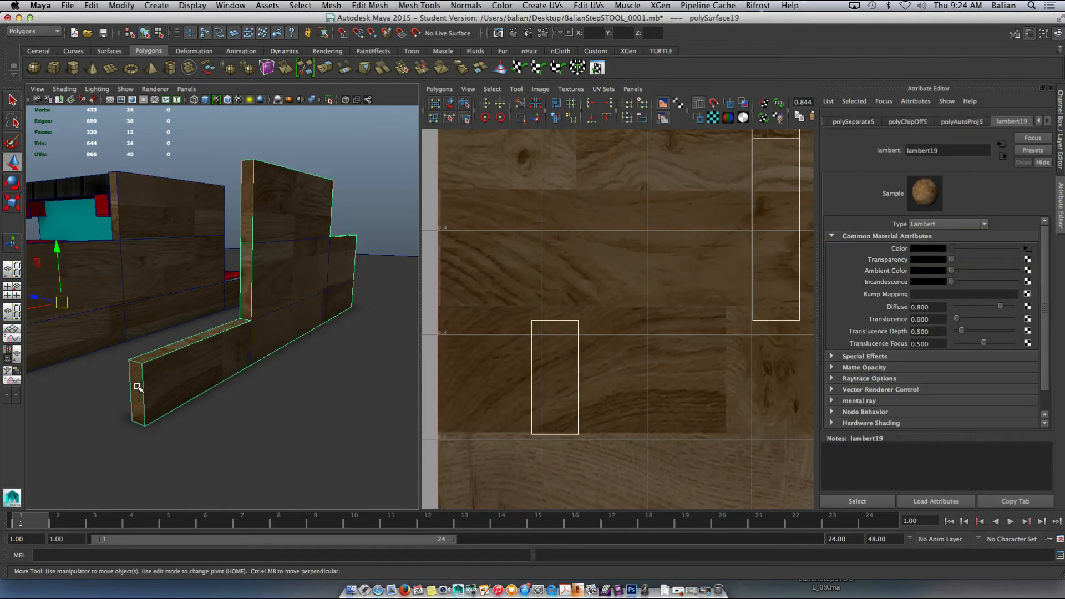
scroll(272, 350, down, 3)
scroll(272, 349, up, 6)
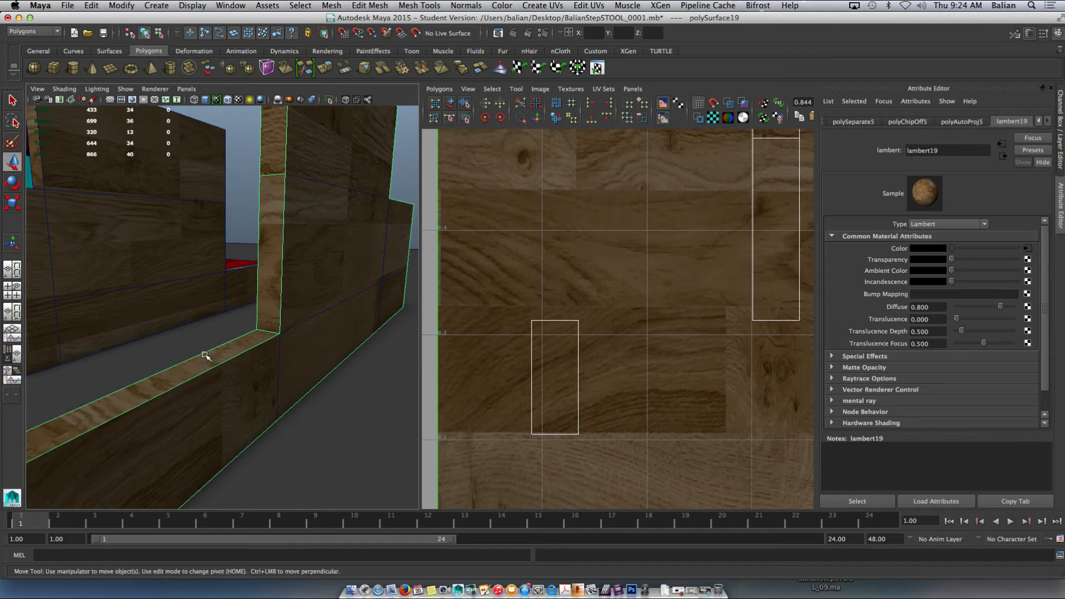
scroll(206, 356, down, 4)
Step: Select the narrow top face of the board's low front section and move its UV shell left and up over the texture
right_drag(180, 343, 181, 351)
click(180, 345)
scroll(638, 319, down, 5)
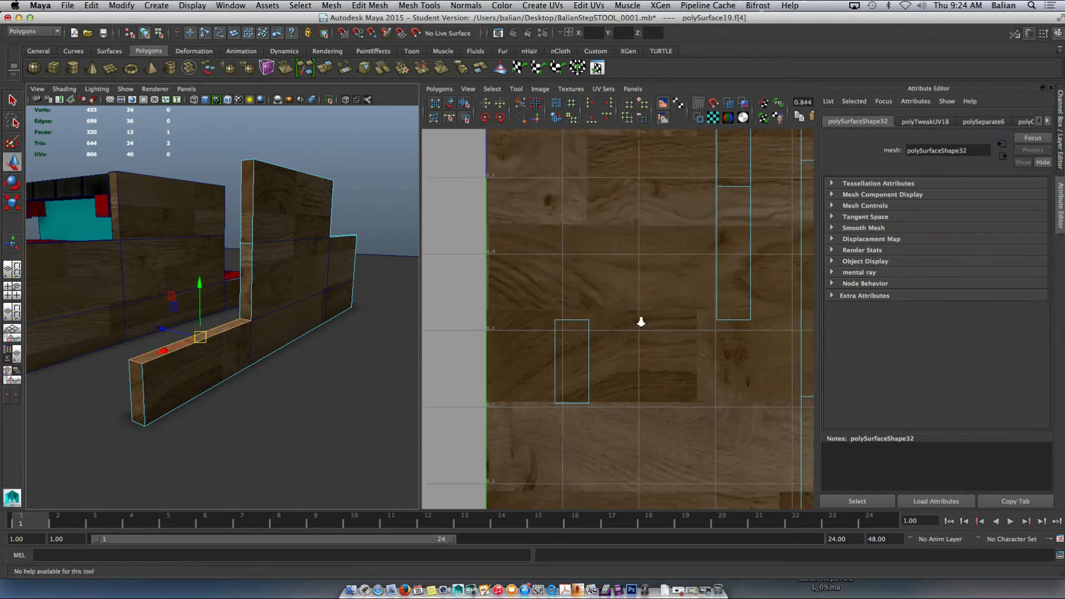
alt+middle_drag(666, 307, 554, 323)
drag(726, 246, 547, 270)
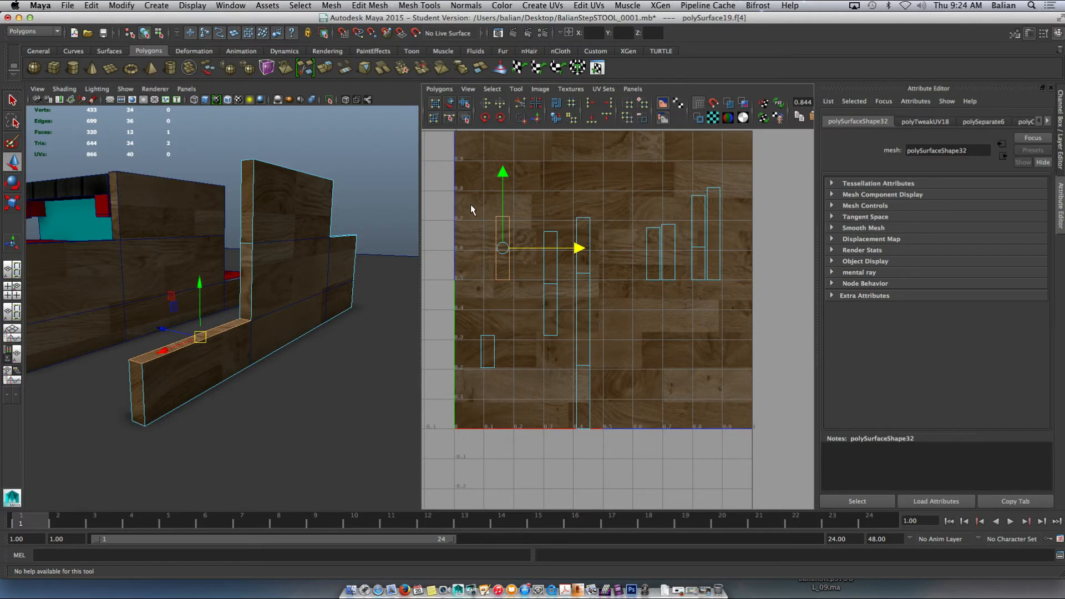
drag(502, 189, 501, 154)
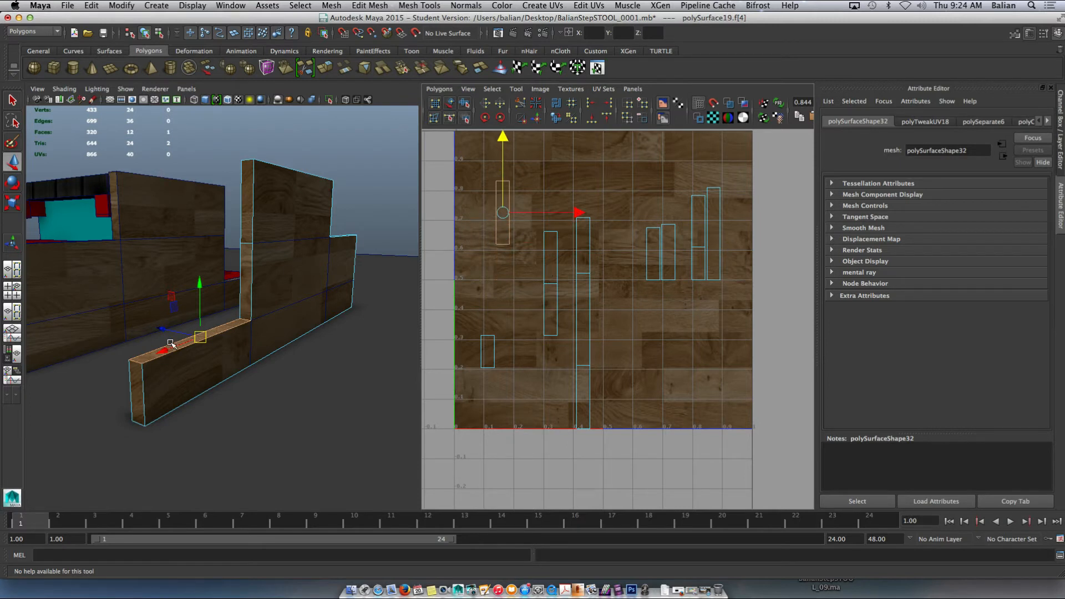
Step: Check where the large side face of the low front section sits in the UV layout
click(185, 372)
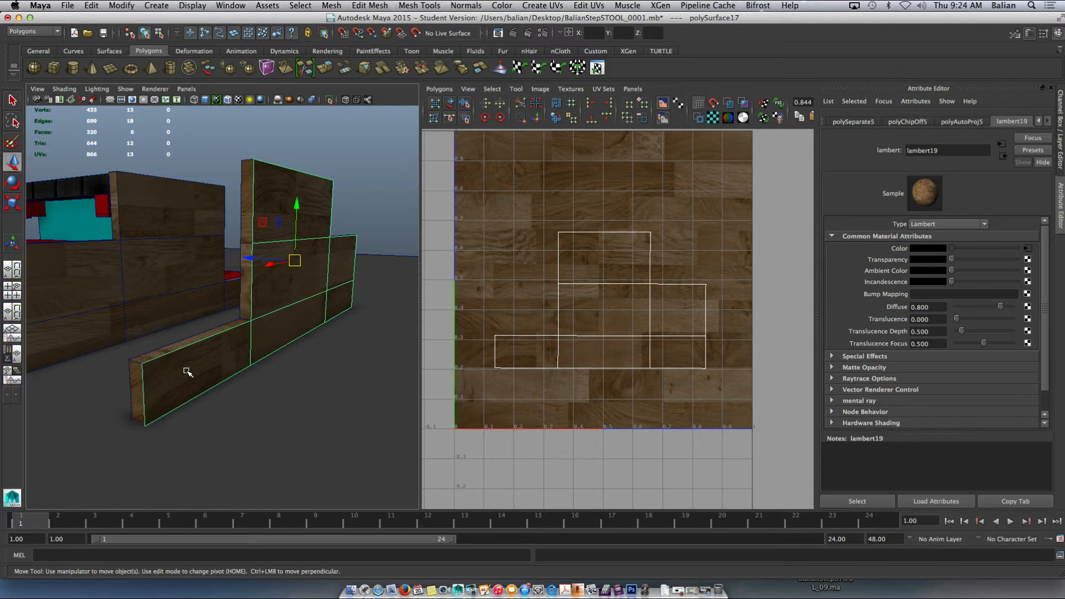
right_drag(187, 372, 185, 383)
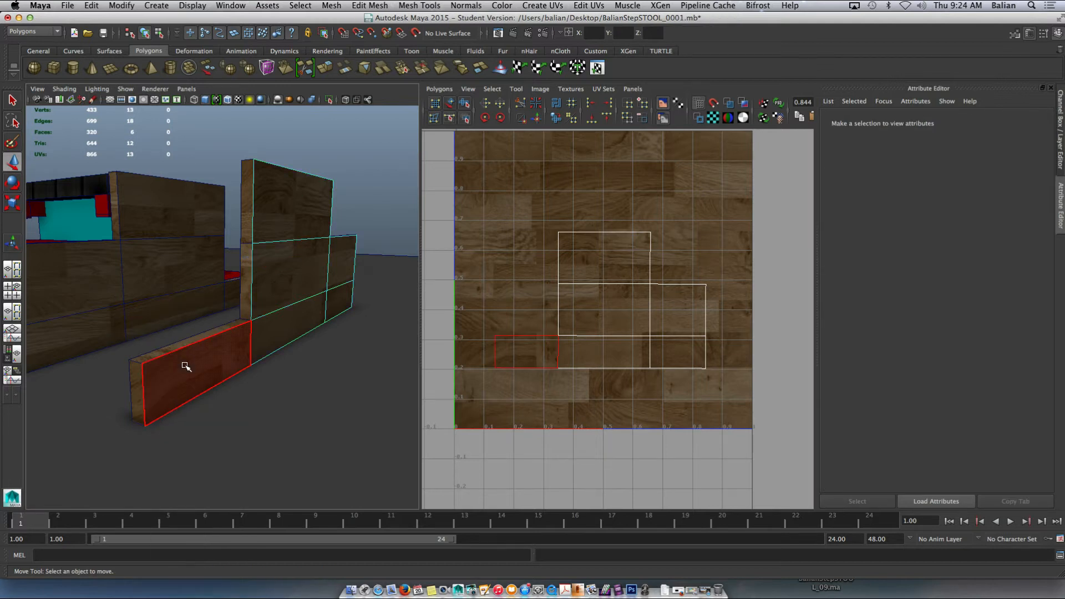
click(186, 369)
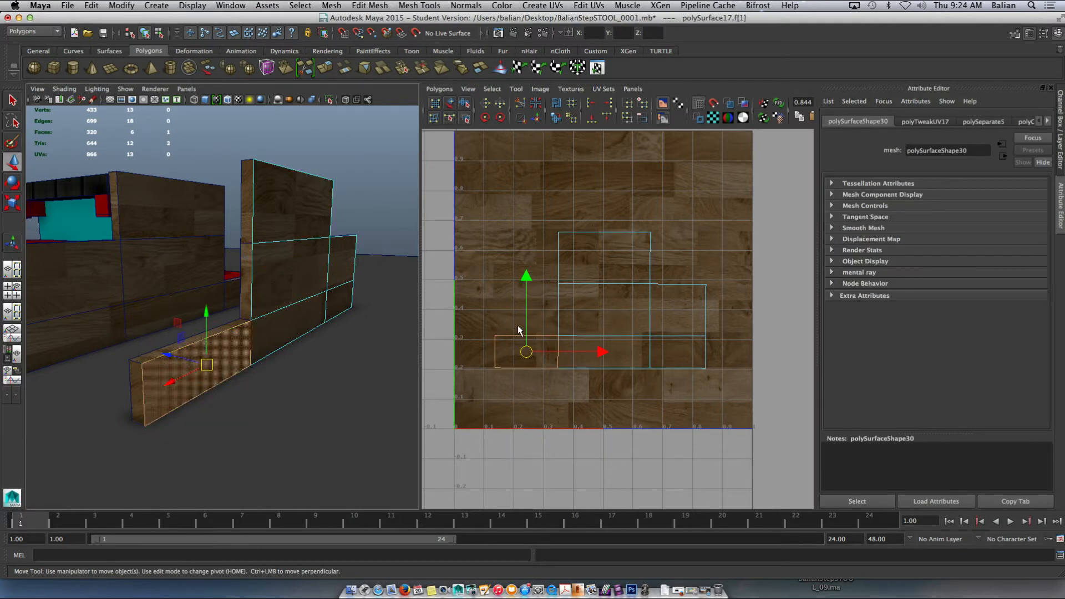
Step: Reselect the low front section's narrow top face, rotate its UV shell to horizontal and move it near the spot above the front side section
click(148, 358)
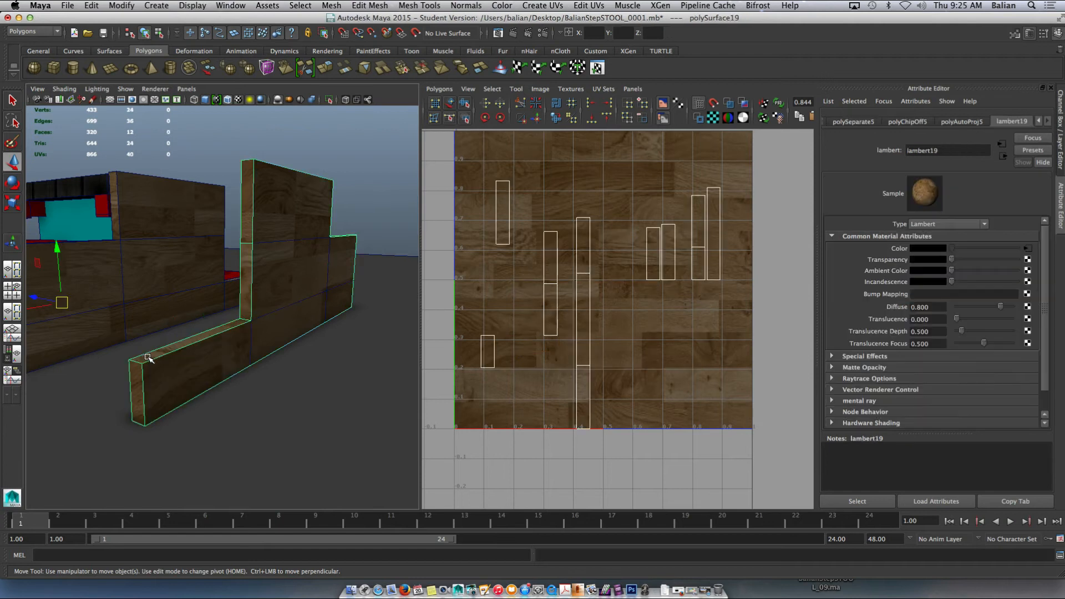
right_drag(150, 356, 152, 338)
click(162, 351)
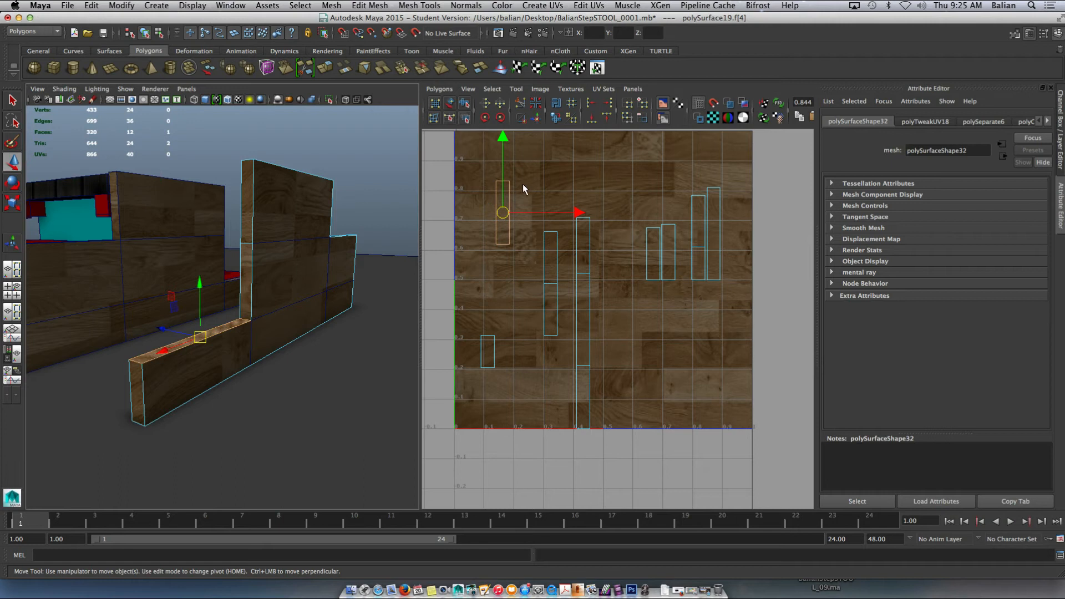
drag(501, 170, 564, 425)
key(e)
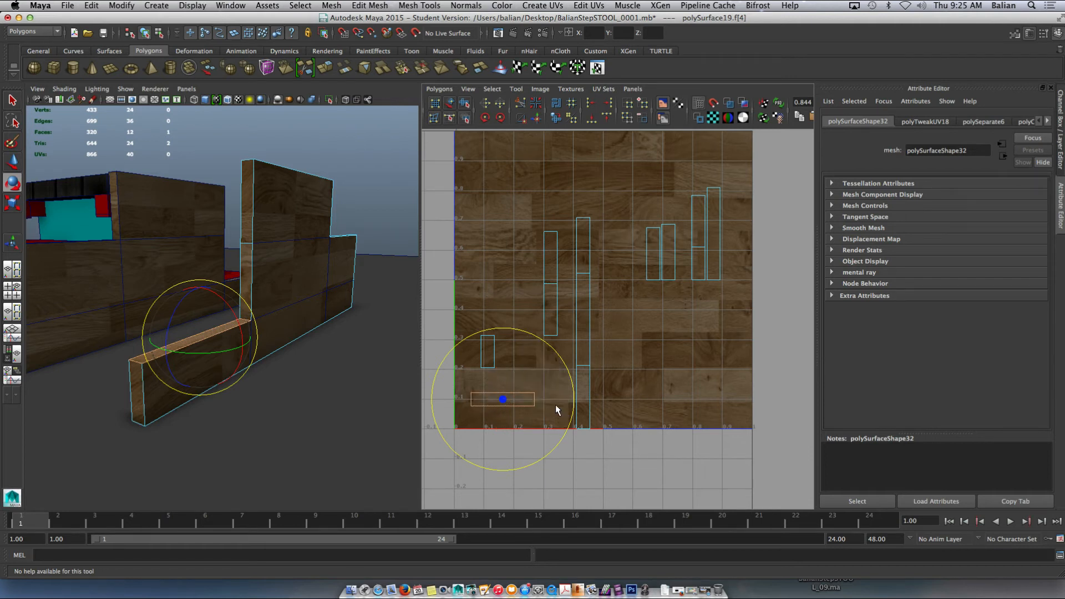
key(w)
drag(505, 383, 521, 300)
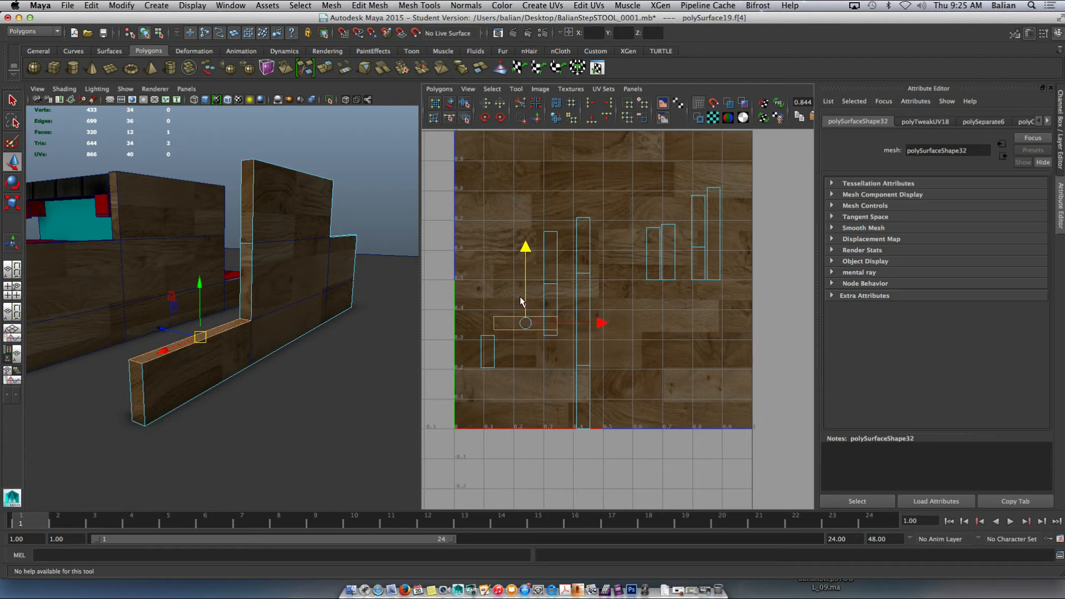
drag(578, 327, 563, 328)
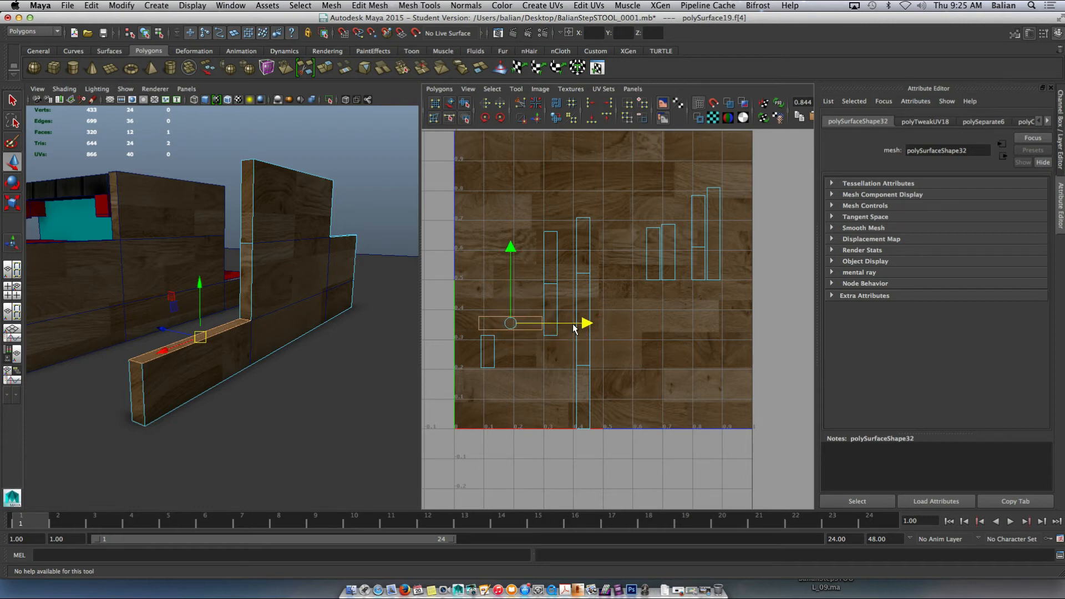
Step: Display the large side's UVs together with the edge piece's and set the top face's shell flush on the low front section's upper edge
shift+click(197, 372)
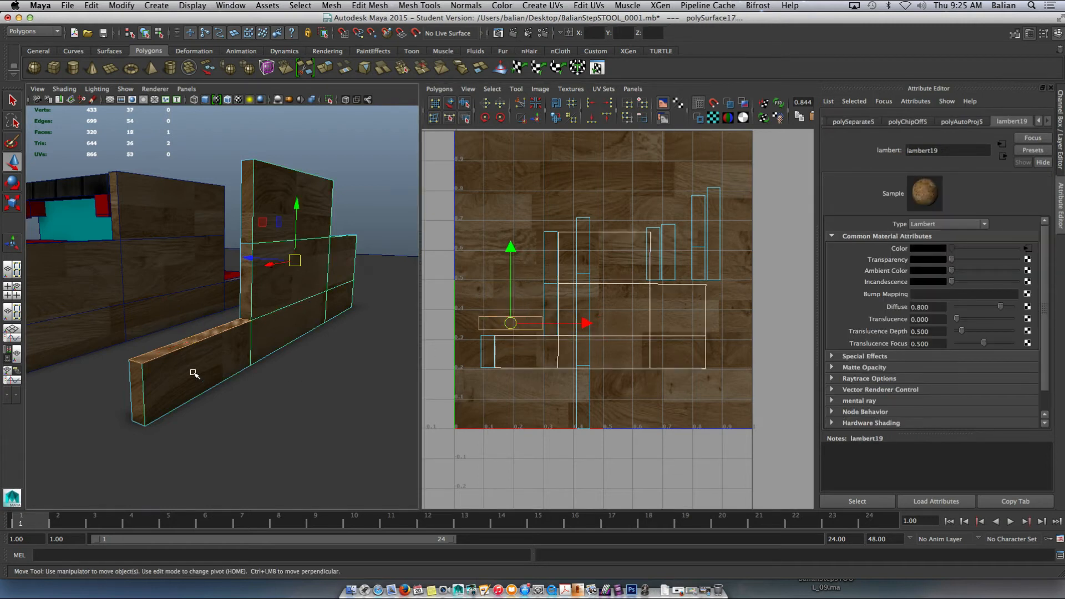
right_click(534, 353)
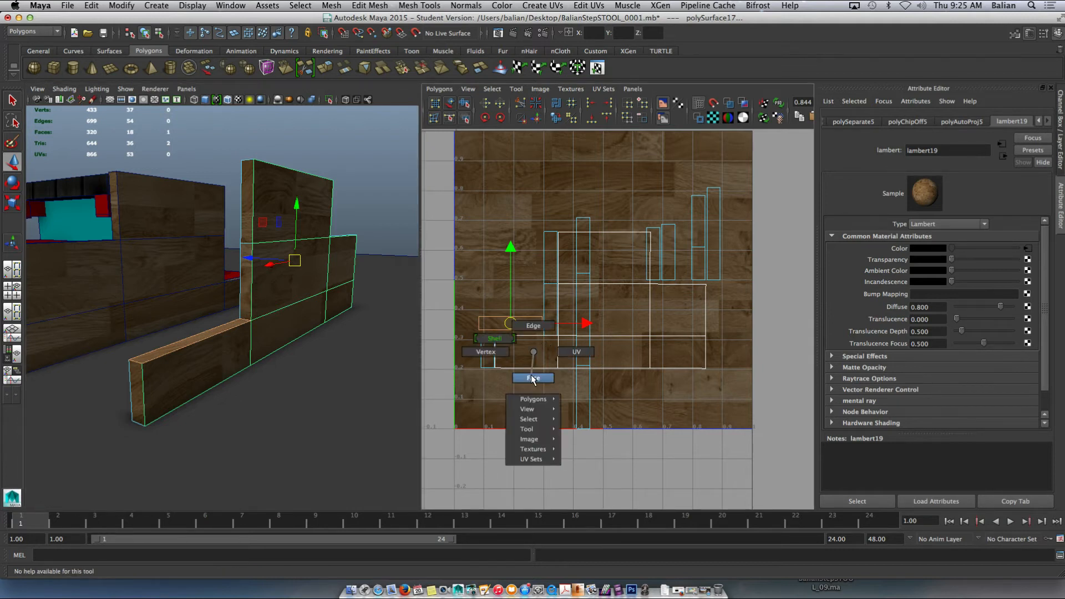
click(531, 377)
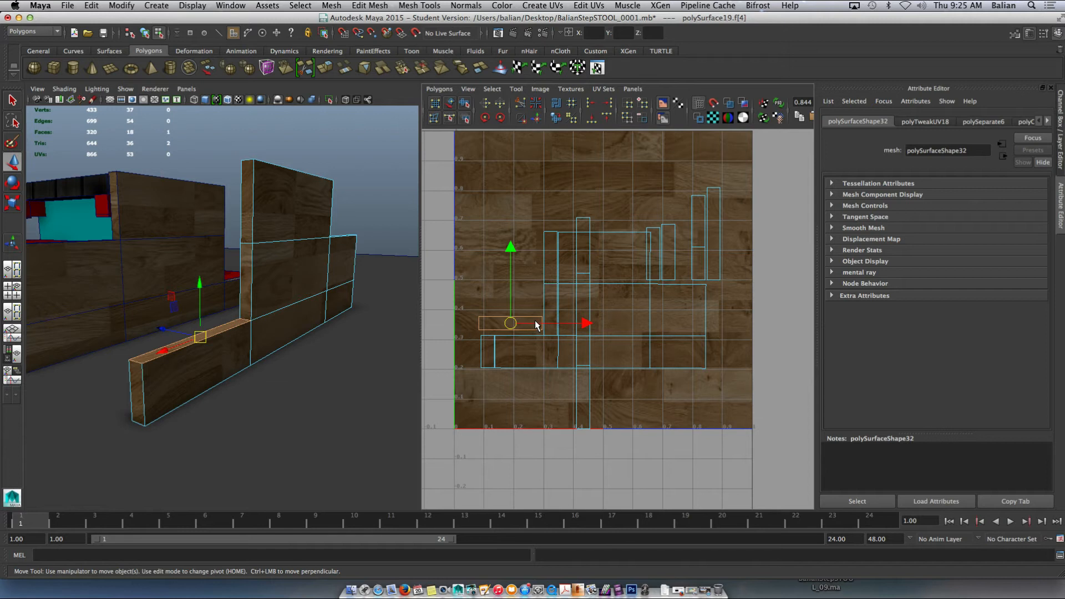
drag(535, 322, 550, 325)
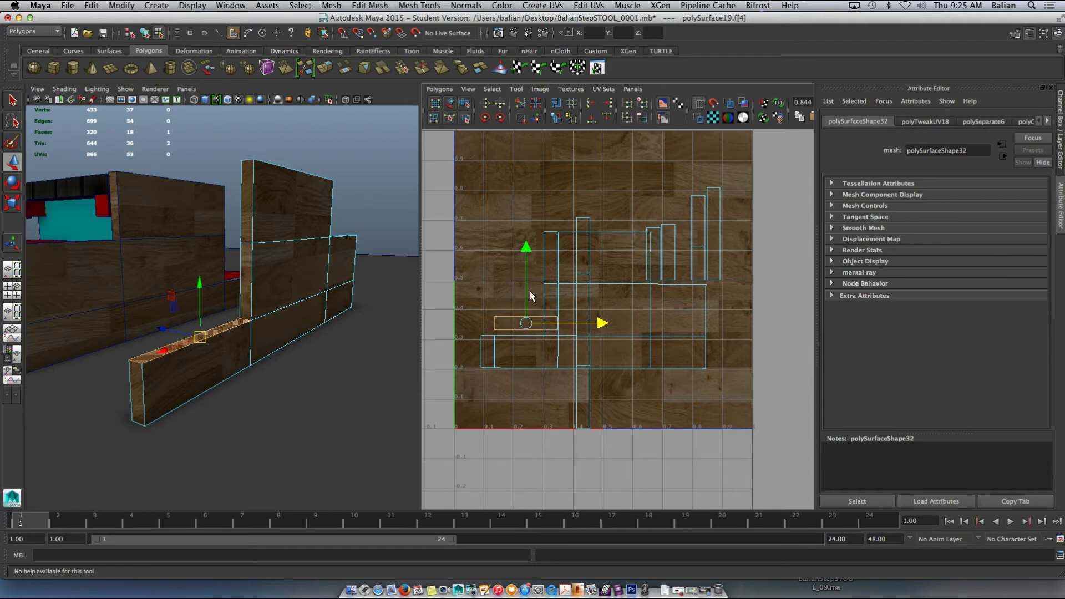
drag(526, 291, 525, 295)
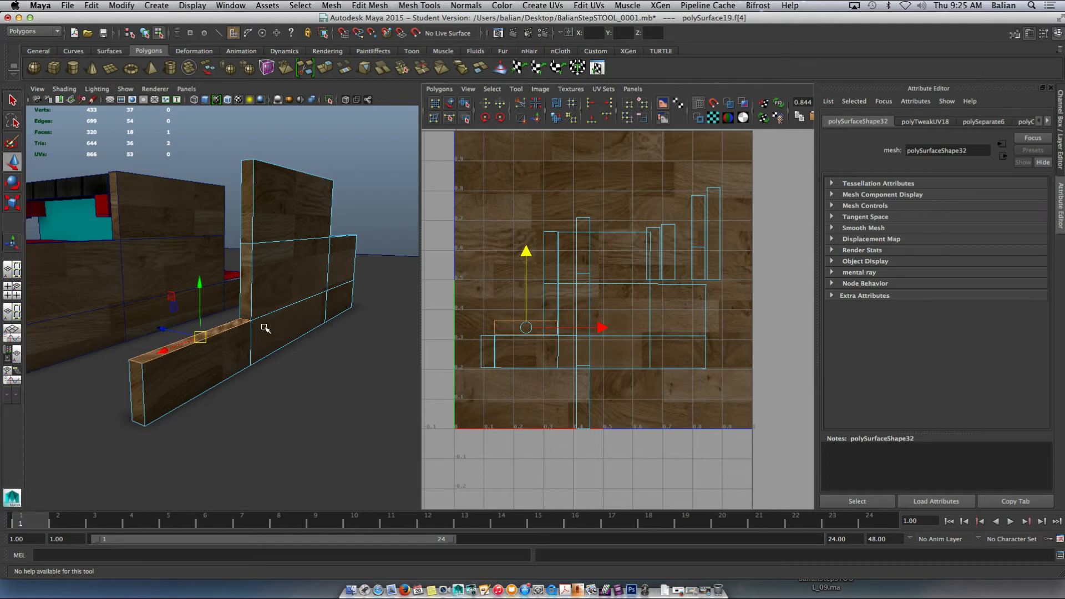
click(238, 146)
alt+right_drag(209, 310, 254, 259)
alt+drag(254, 258, 233, 290)
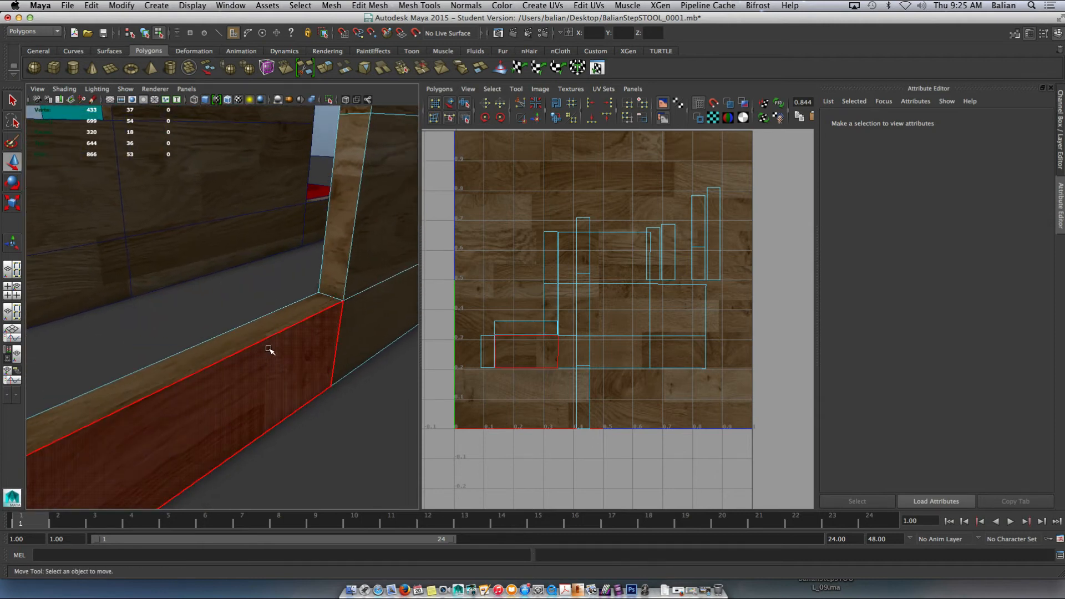
Step: Select the board's three underside faces, rotate their UV strip to horizontal and place it directly beneath the large side's lowest sections
scroll(356, 199, down, 5)
alt+drag(356, 199, 309, 218)
click(309, 226)
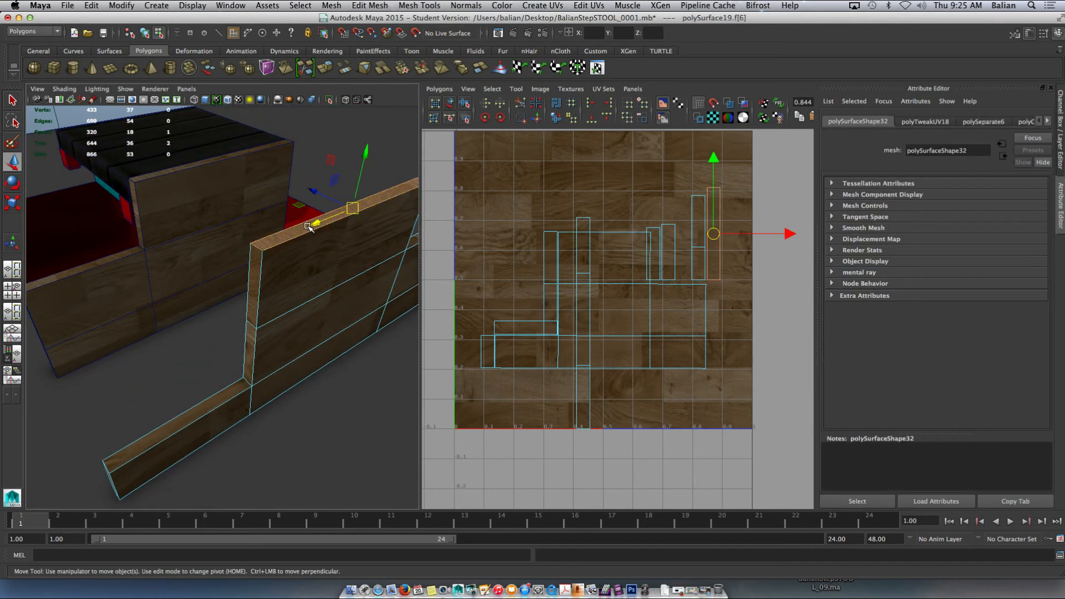
click(585, 225)
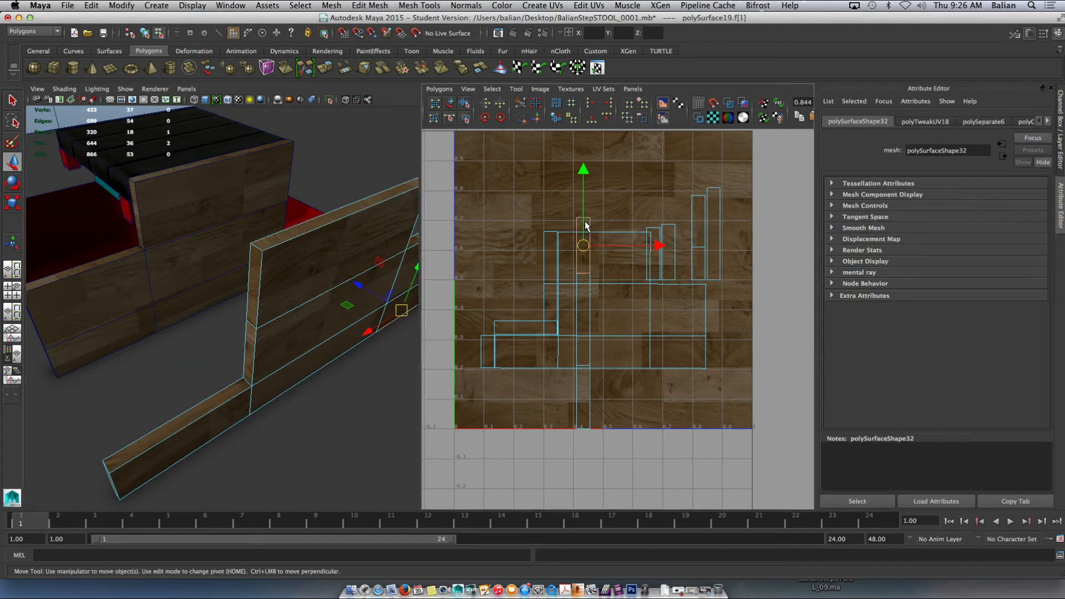
shift+double_click(583, 302)
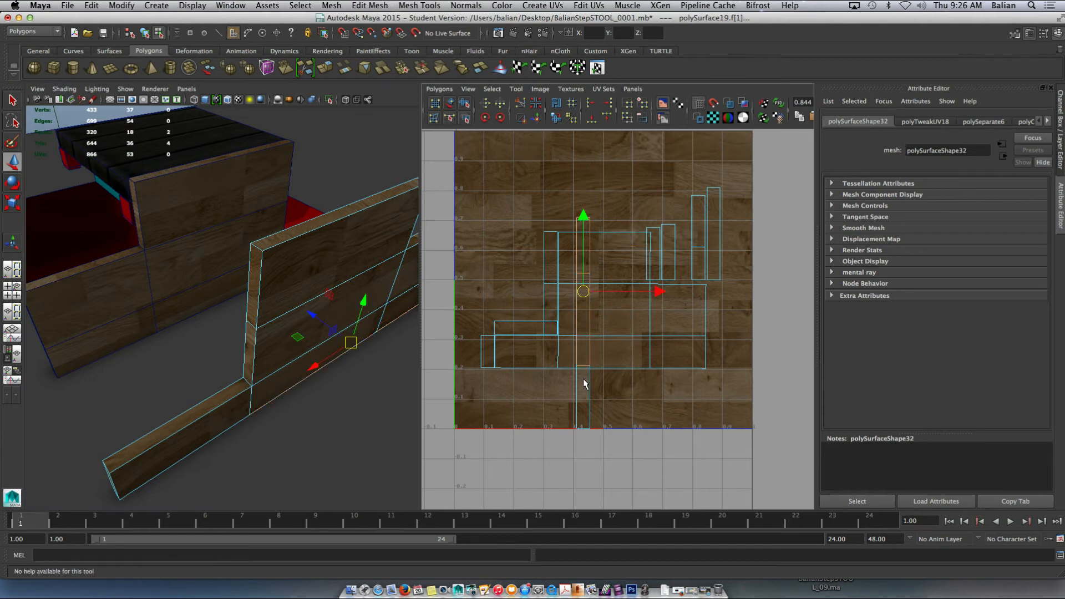
key(e)
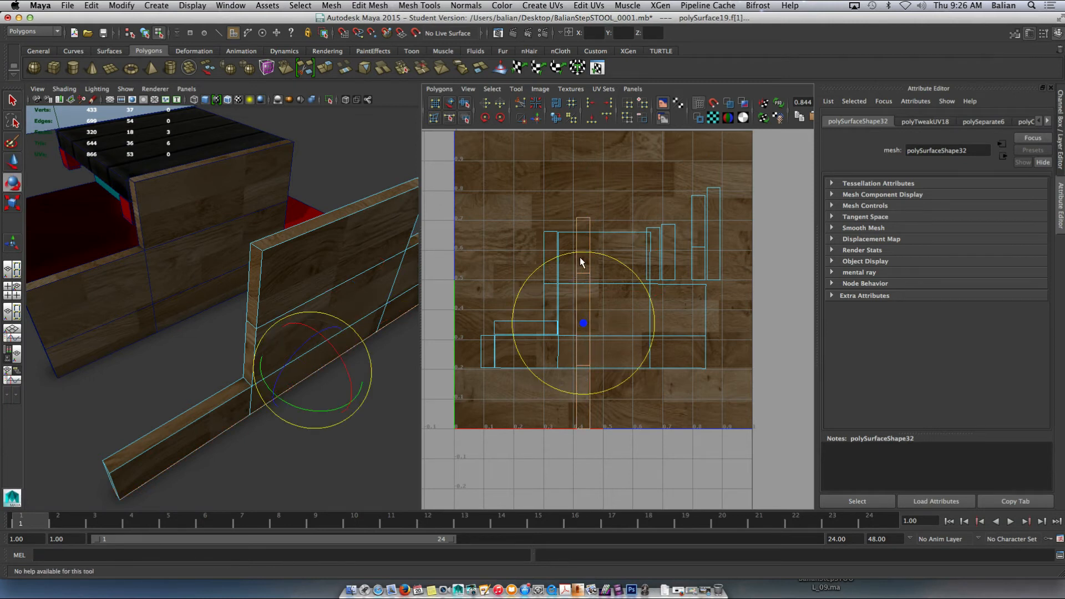
drag(582, 252, 653, 321)
key(w)
drag(583, 267, 631, 371)
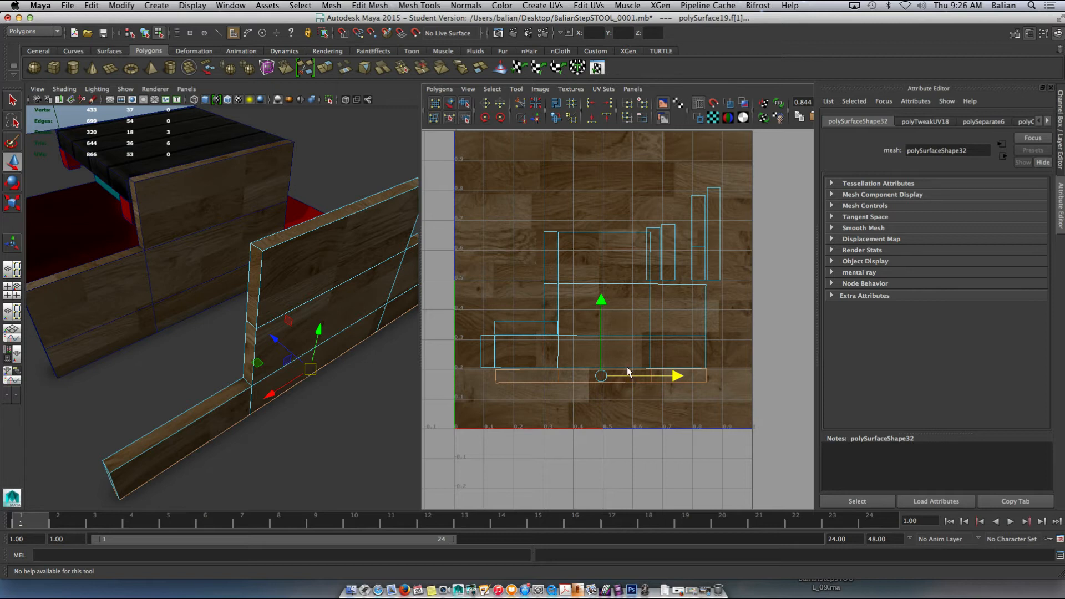
Step: Show the Channel Box in place of the Attribute Editor and nudge the underside UV strip left to line up with the side's ends
scroll(623, 362, up, 3)
scroll(621, 362, down, 1)
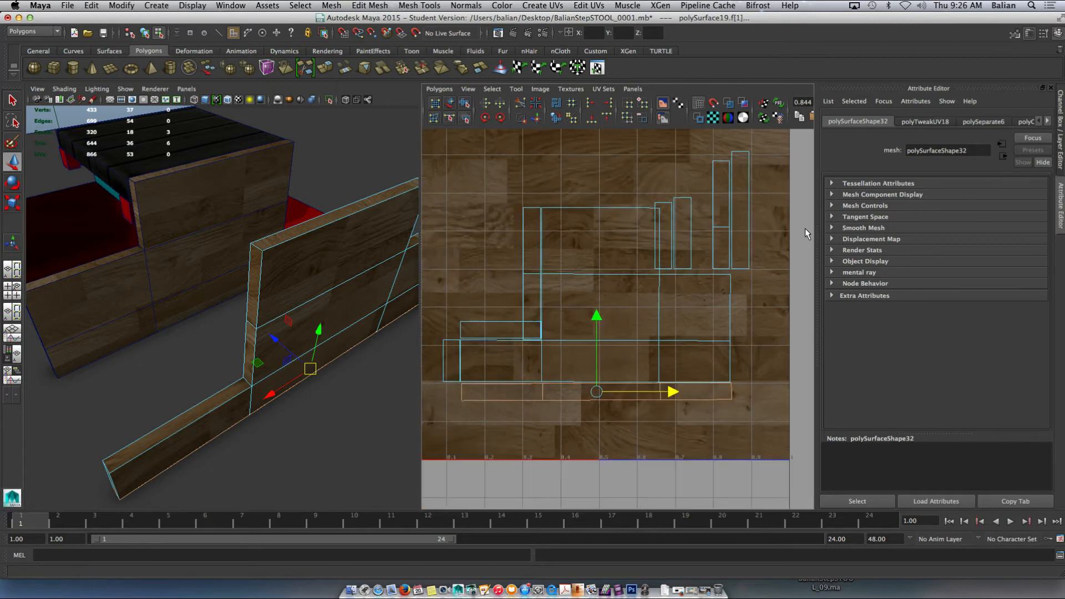
click(1061, 130)
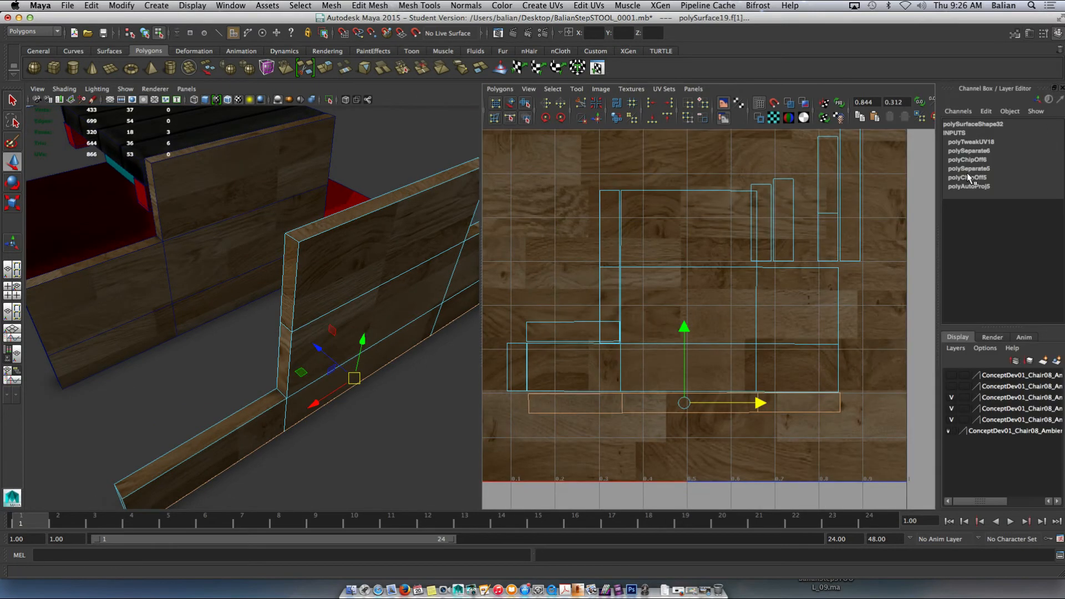
drag(727, 402, 727, 402)
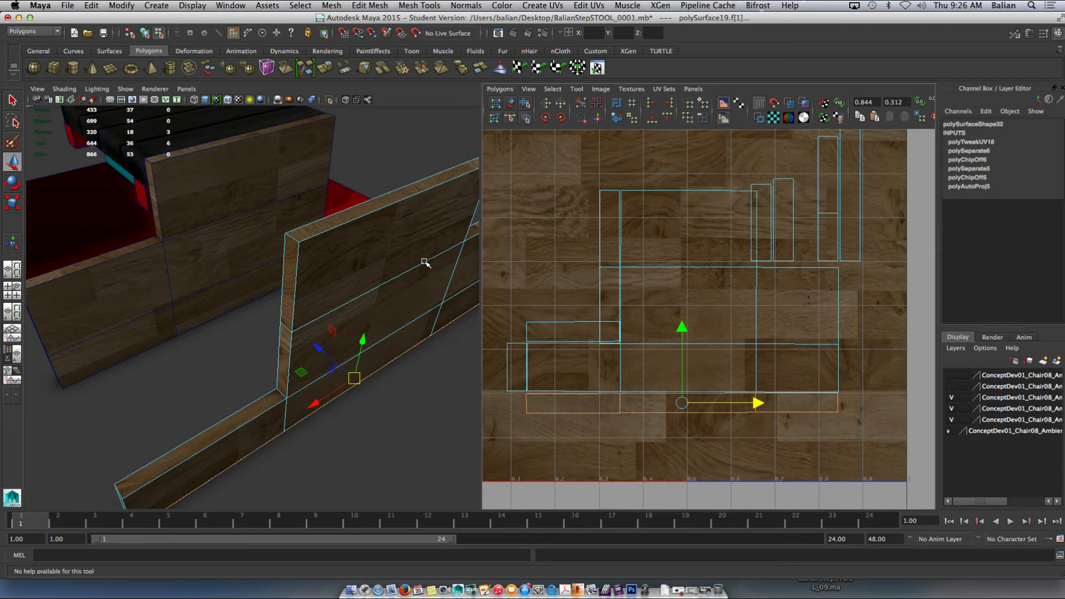
Step: Select the tall section's narrow top face, rotate its UV shell to horizontal and place it just above the tall side section
scroll(427, 264, down, 3)
scroll(425, 262, up, 5)
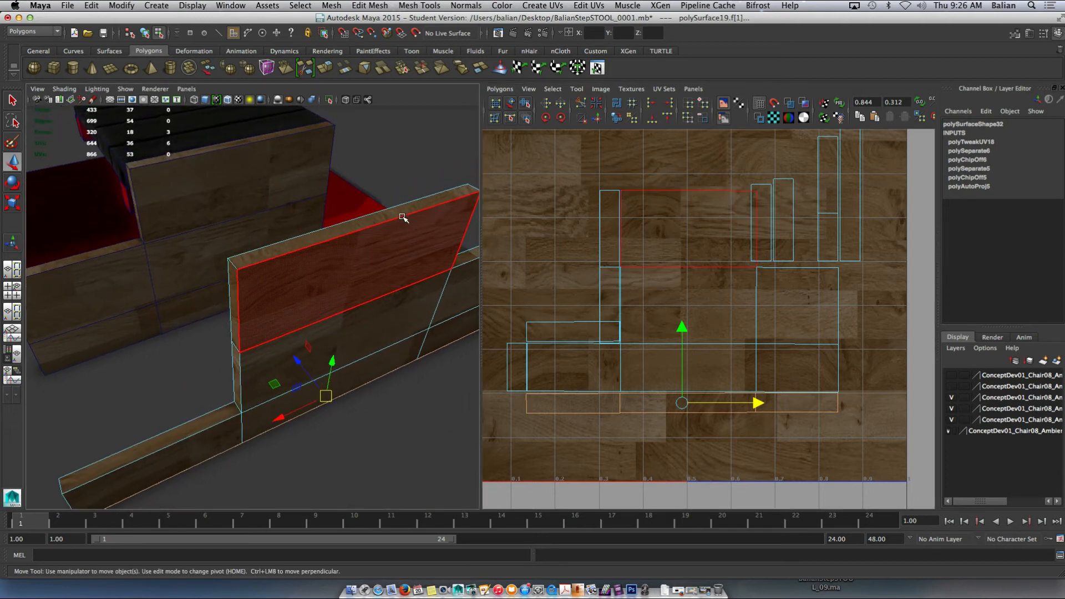
click(397, 212)
alt+middle_drag(719, 198, 723, 228)
drag(872, 240, 689, 250)
key(e)
drag(668, 175, 711, 285)
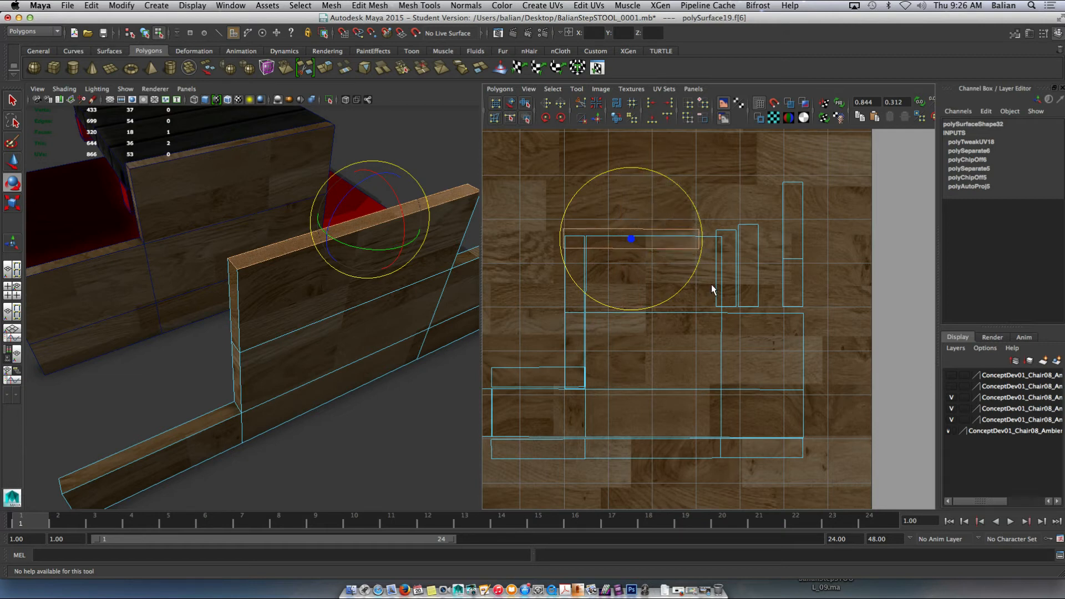
key(w)
drag(688, 240, 705, 242)
drag(654, 206, 658, 195)
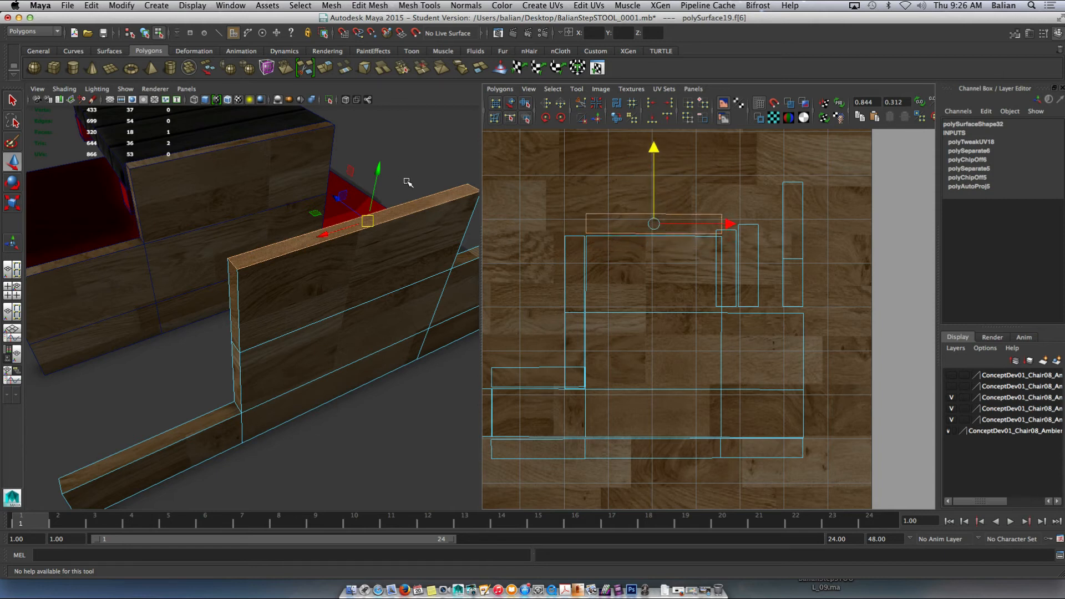
Step: Select the narrow top face of the rear step and move its UV shell up, clear of the other shells
alt+drag(426, 189, 233, 169)
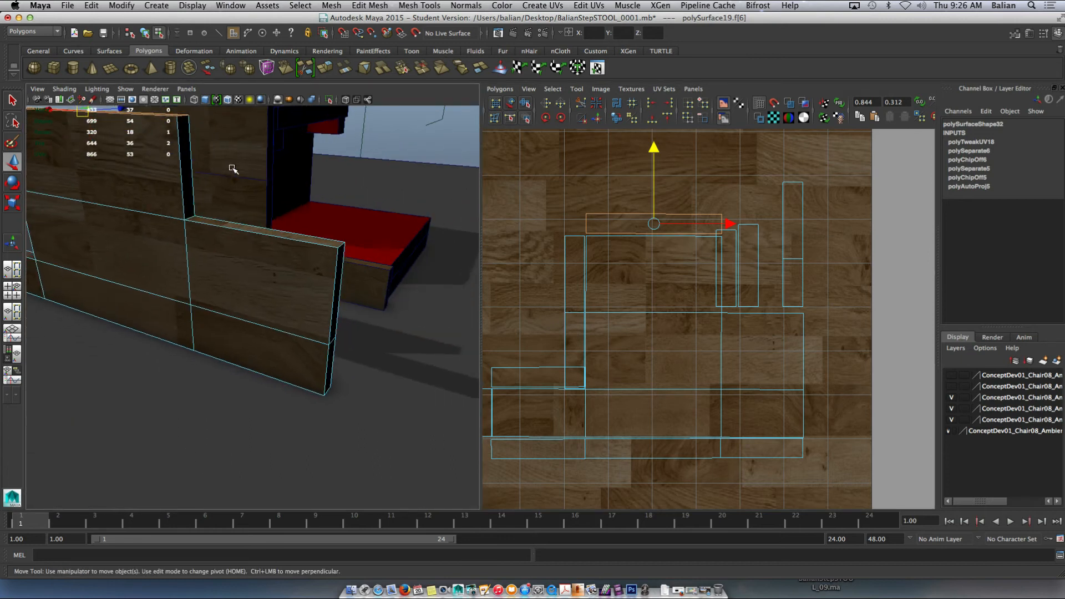
click(189, 175)
click(745, 236)
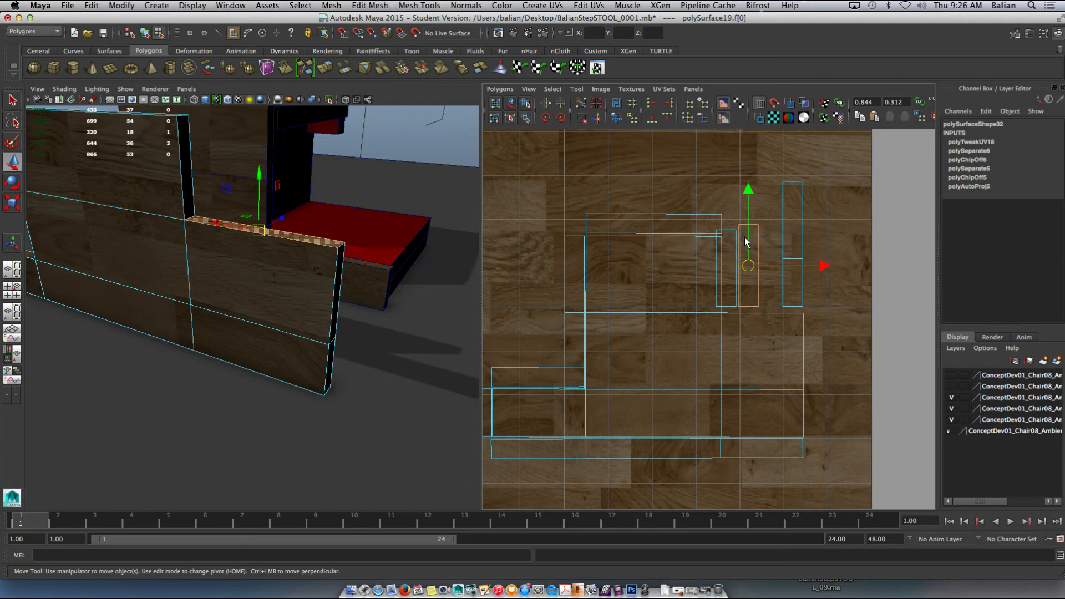
drag(746, 237, 743, 143)
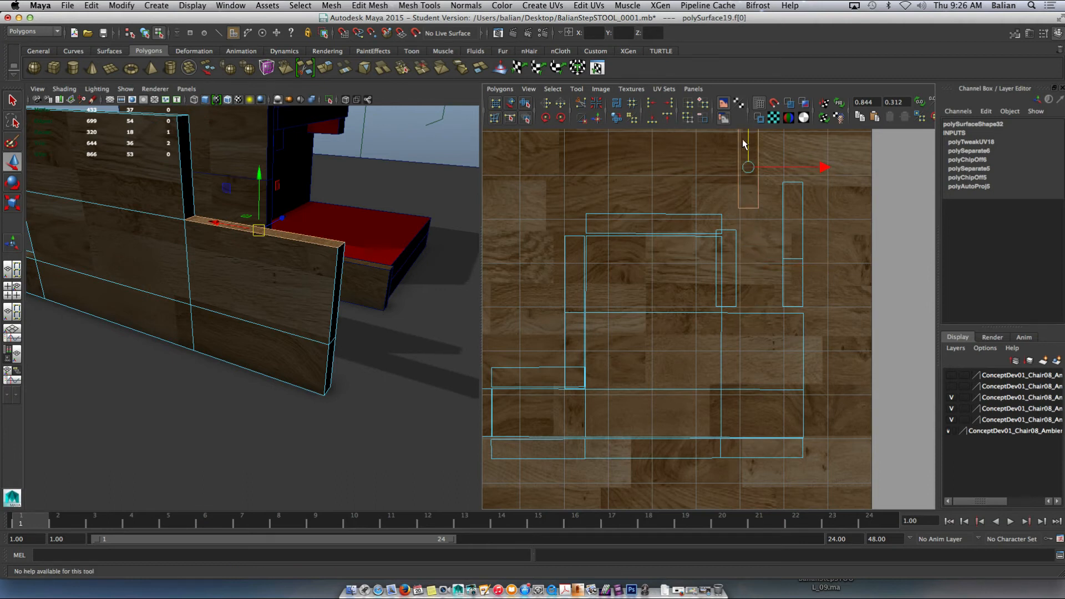
Step: Select the two rear end faces and move their UV shells down and right, flush with the rear edge of the large side sections
click(792, 210)
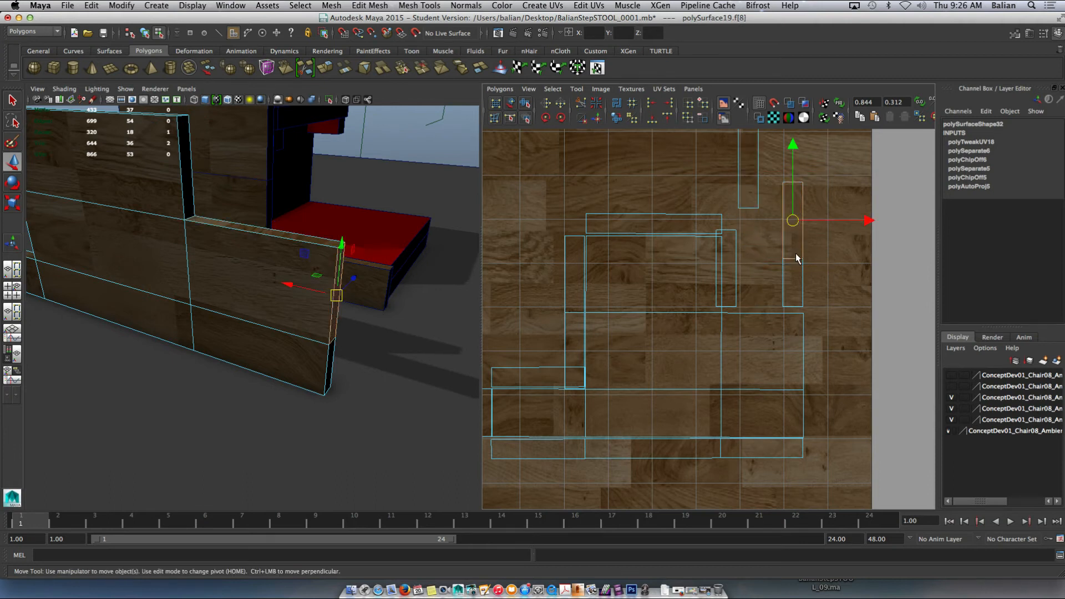
click(797, 271)
drag(818, 246, 831, 342)
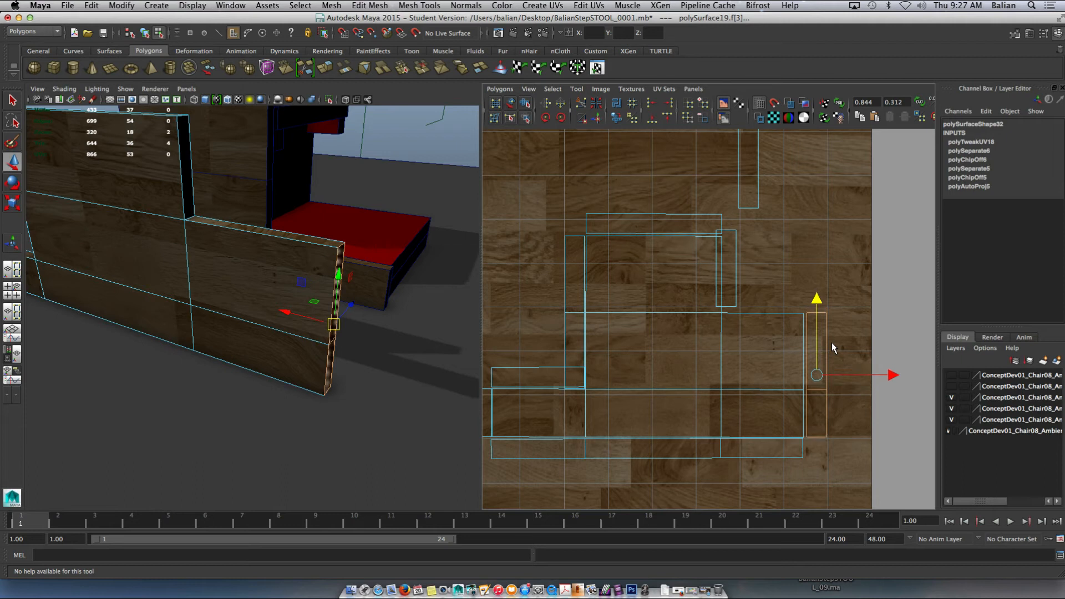
drag(890, 377, 889, 375)
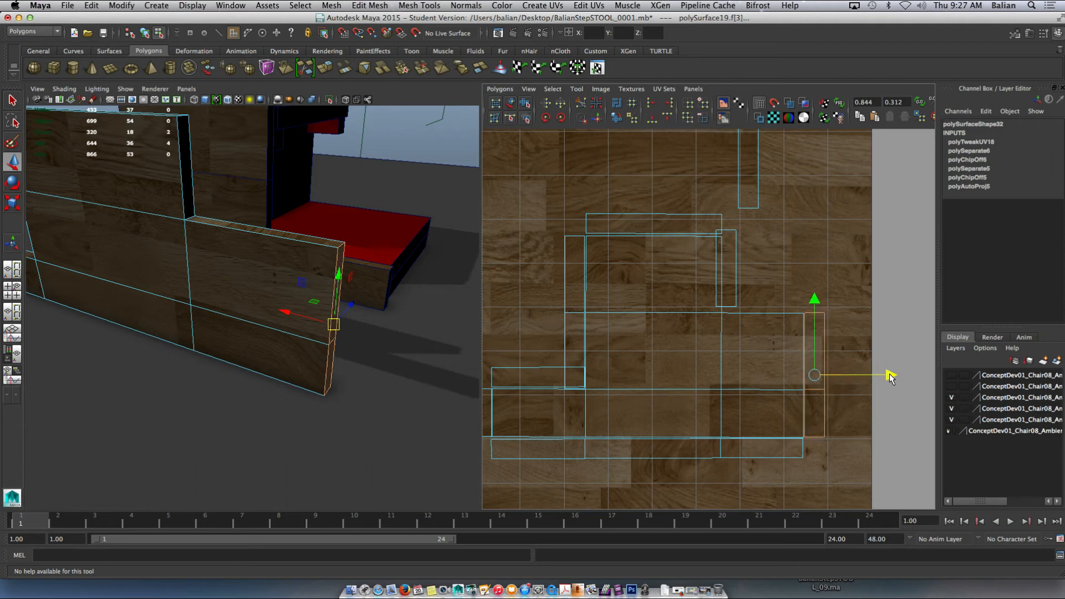
drag(814, 306, 814, 306)
Step: Fit the tall section's rear edge UV shell flush against it, then rotate the rear step's top-edge shell horizontal and place it above the low section
click(731, 267)
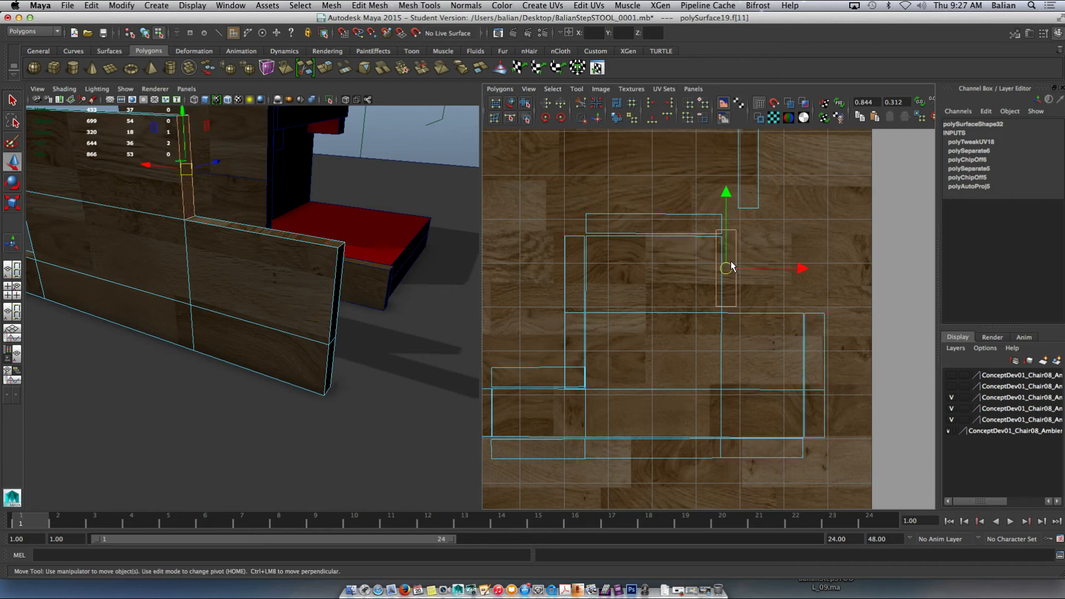
drag(750, 266, 756, 268)
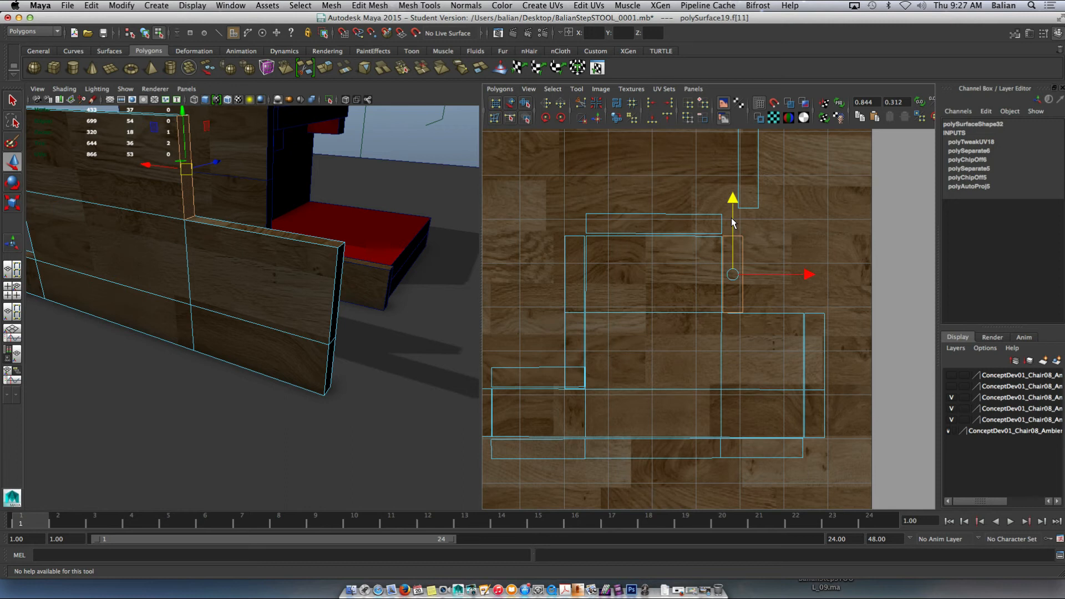
click(752, 179)
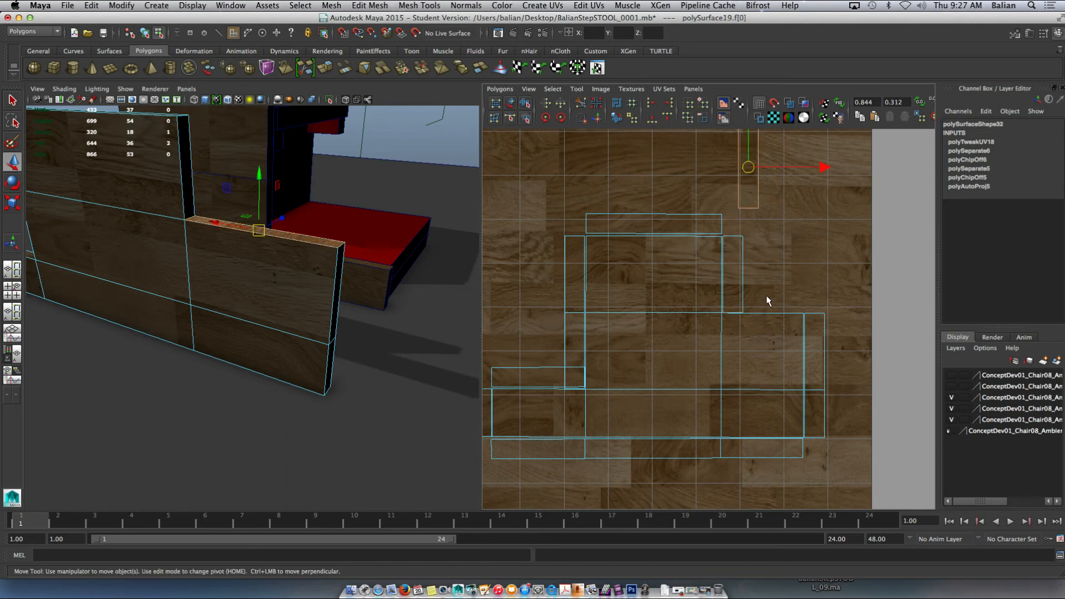
scroll(775, 182, up, 1)
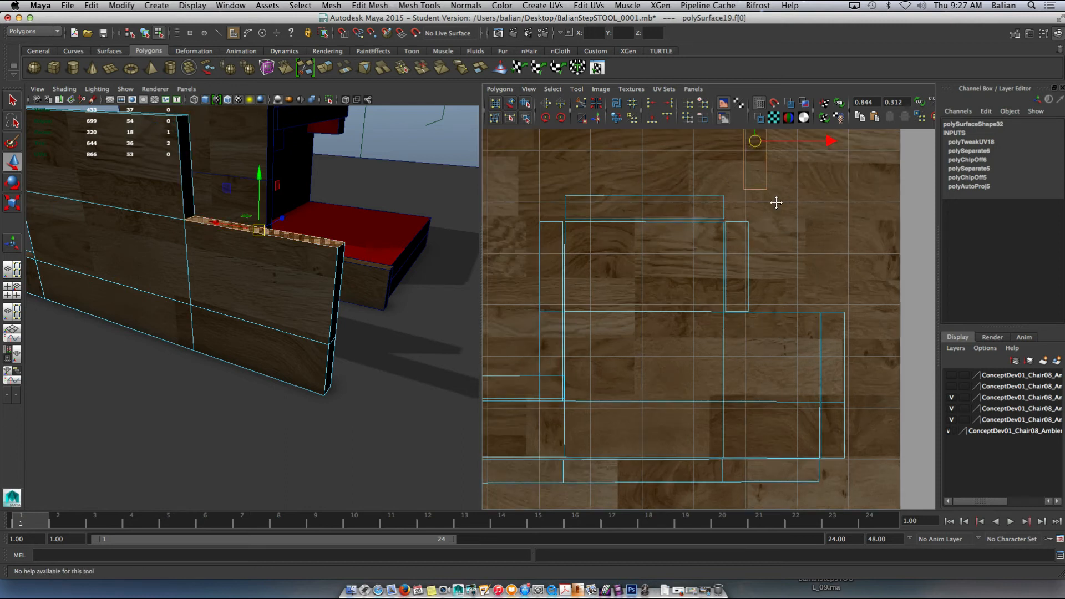
alt+middle_drag(774, 201, 776, 309)
key(e)
mouse_move(748, 178)
mouse_down()
mouse_move(799, 206)
mouse_move(821, 242)
mouse_up()
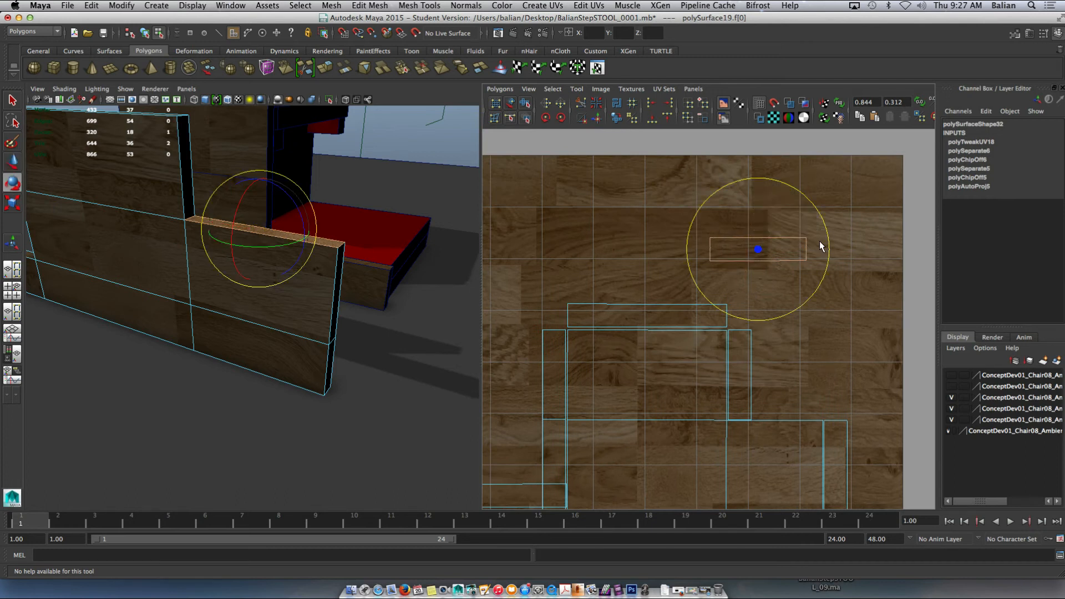
key(w)
drag(758, 222, 817, 413)
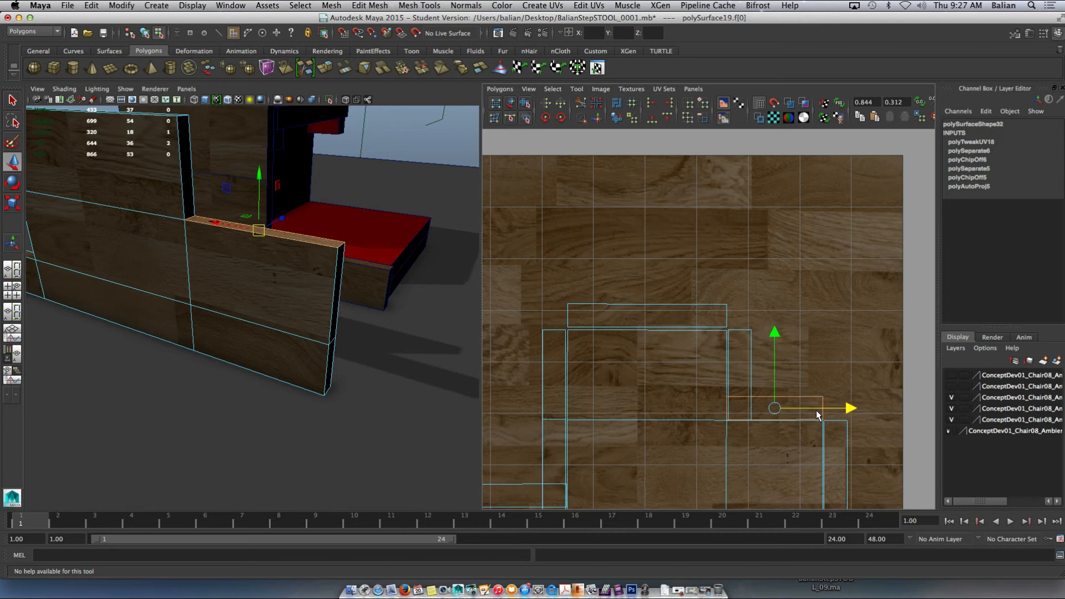
Step: Select the stool's upper step board and show its whole UV layout
scroll(183, 269, down, 4)
alt+drag(193, 279, 266, 267)
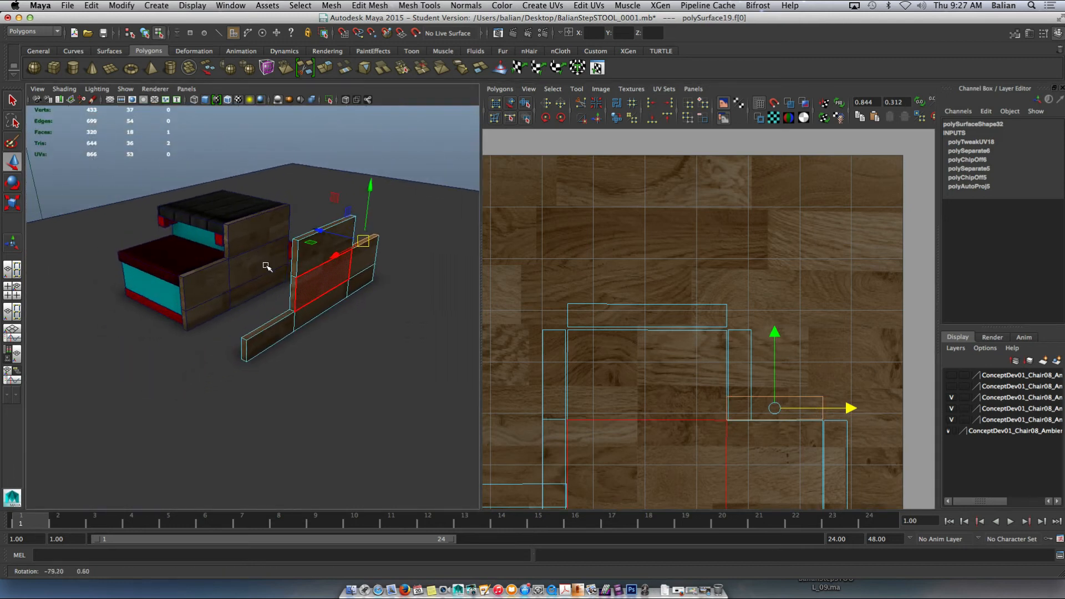
click(209, 217)
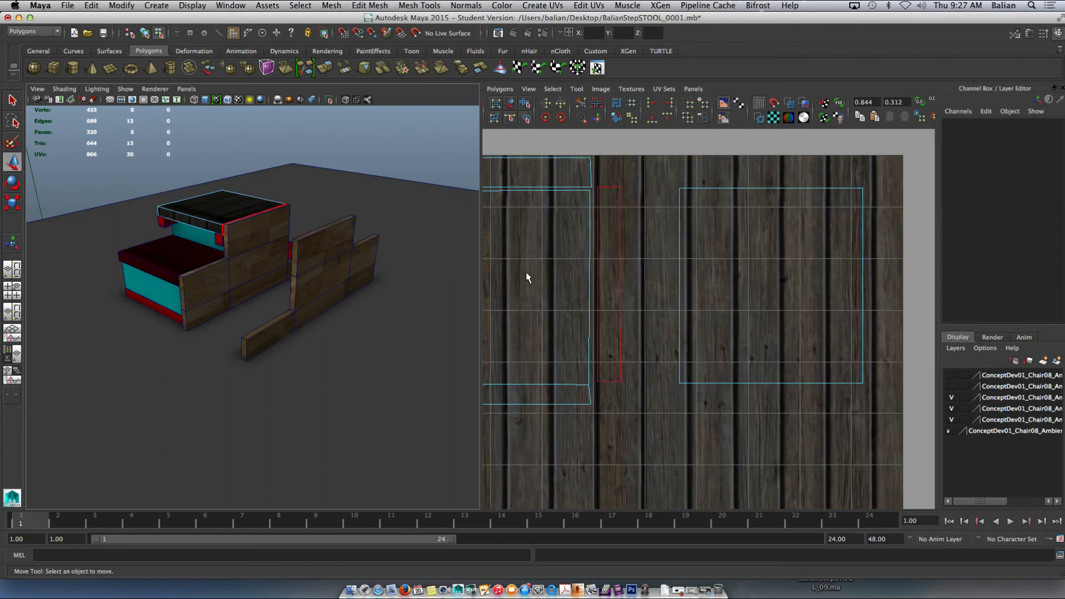
scroll(601, 266, down, 4)
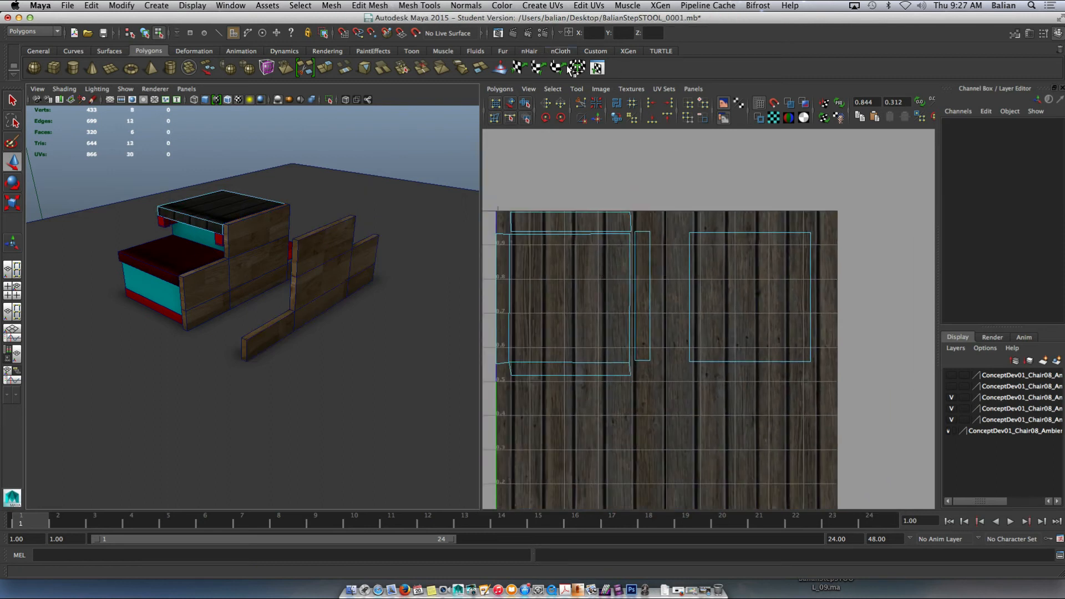
click(577, 68)
scroll(713, 211, down, 4)
scroll(713, 211, up, 3)
alt+middle_drag(682, 272, 726, 236)
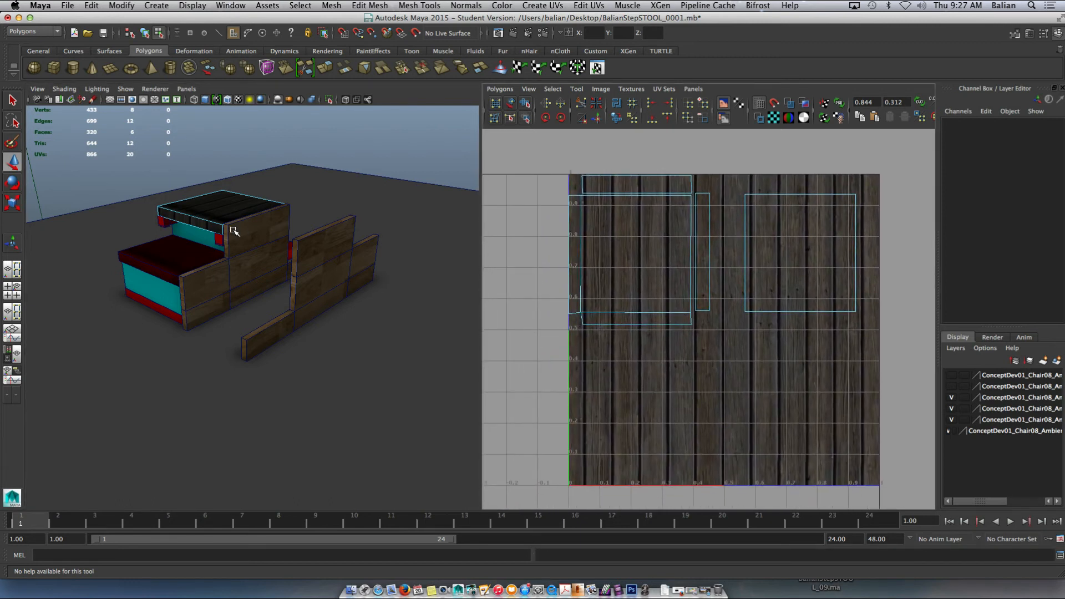
Step: Examine the upper step board's front edge up close, toggling the viewport's textured display off and back on
scroll(232, 227, up, 6)
alt+middle_drag(253, 224, 368, 376)
alt+drag(369, 376, 352, 294)
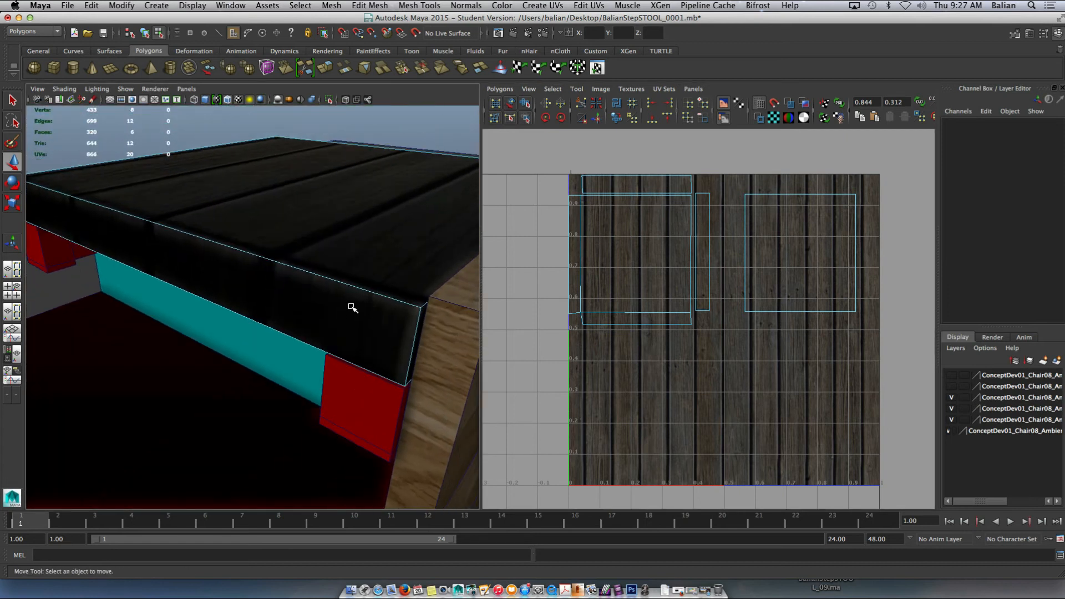
click(228, 100)
click(249, 99)
click(251, 100)
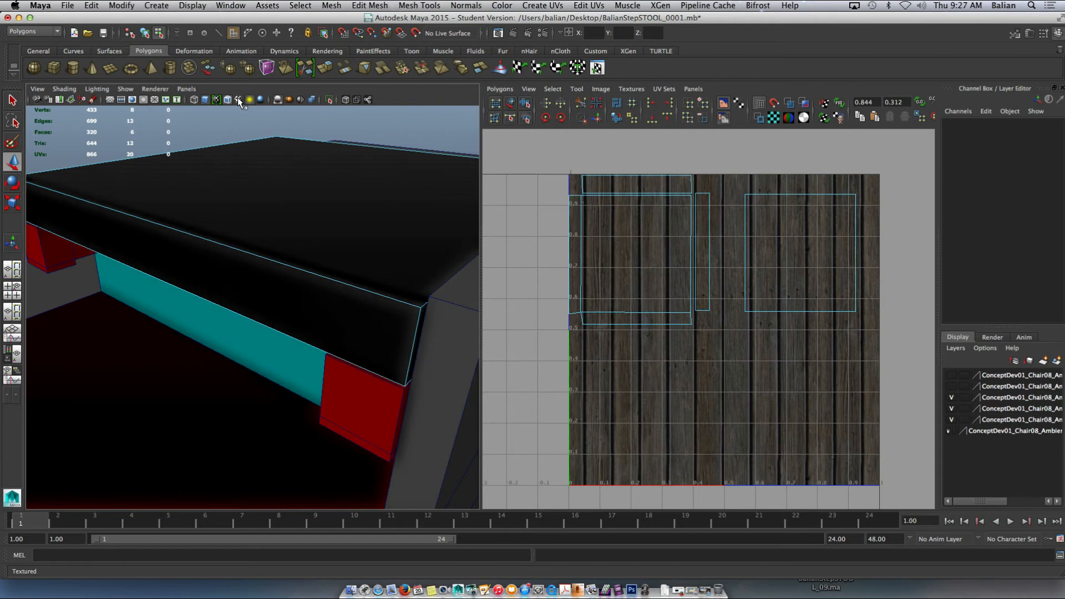
scroll(282, 188, down, 5)
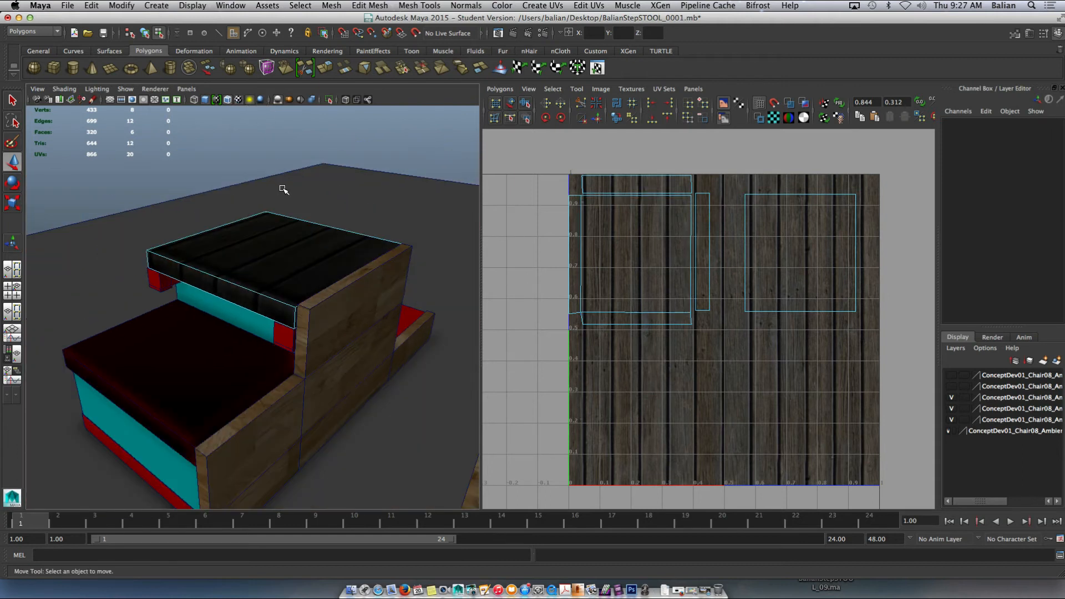
scroll(609, 177, up, 2)
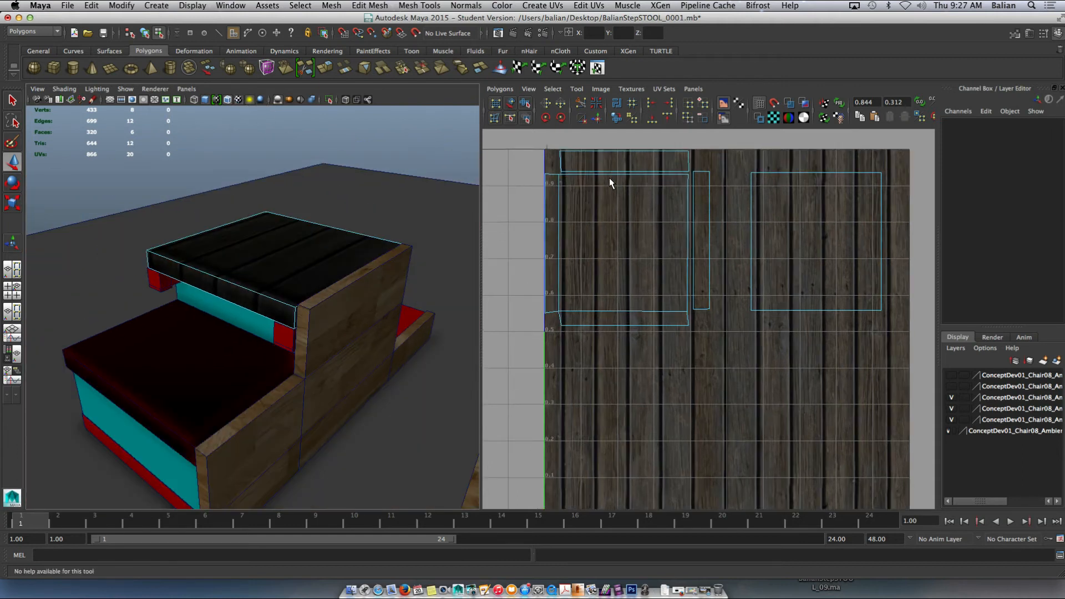
alt+middle_drag(609, 178, 666, 220)
scroll(664, 216, up, 1)
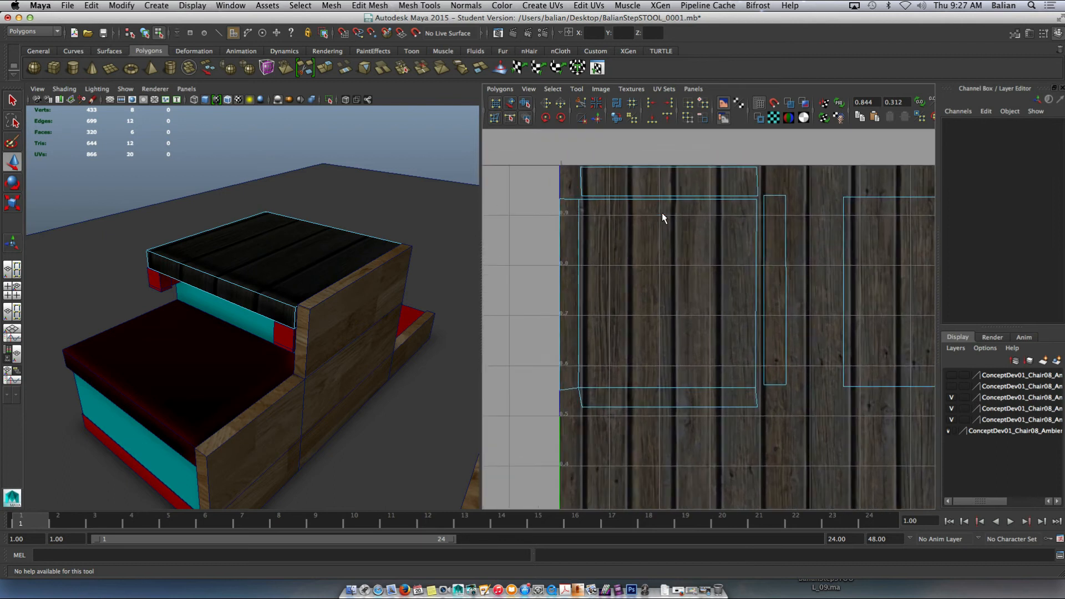
right_drag(604, 400, 565, 402)
drag(692, 316, 801, 432)
right_drag(677, 404, 609, 402)
drag(556, 422, 595, 399)
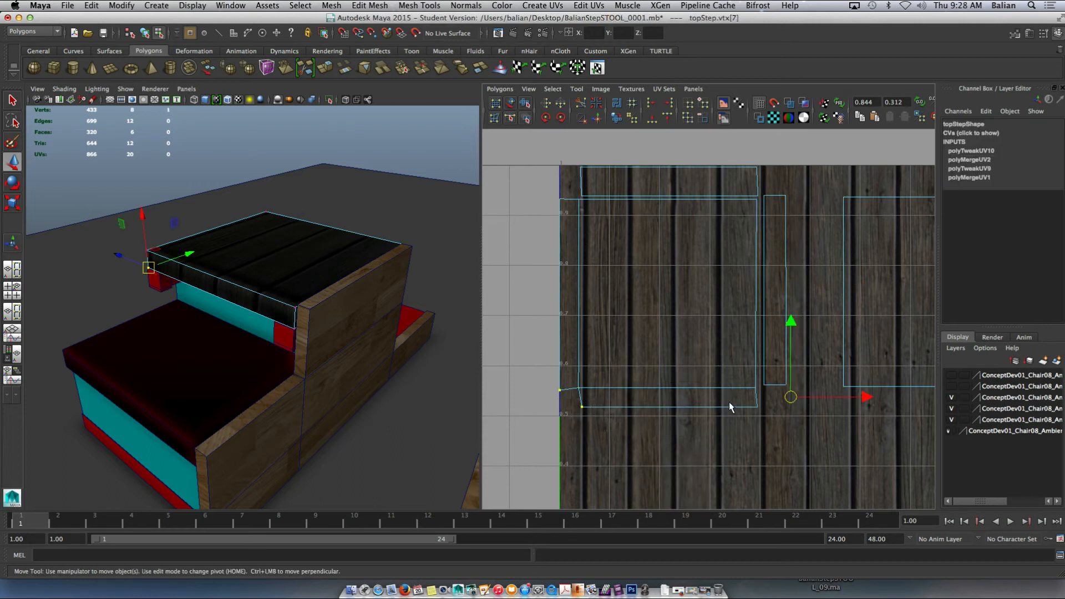
scroll(800, 358, down, 2)
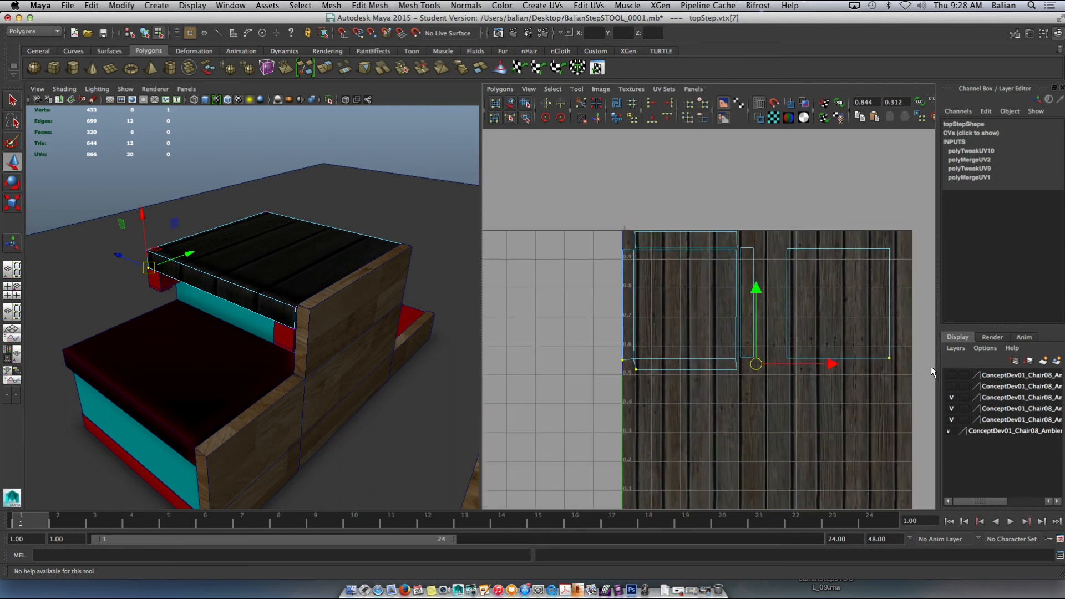
drag(793, 364, 799, 365)
key(ctrl+z)
Step: Cut the upper step's narrow front face into its own UV shell and move it just below the top face's UVs
right_drag(657, 363, 717, 527)
click(656, 361)
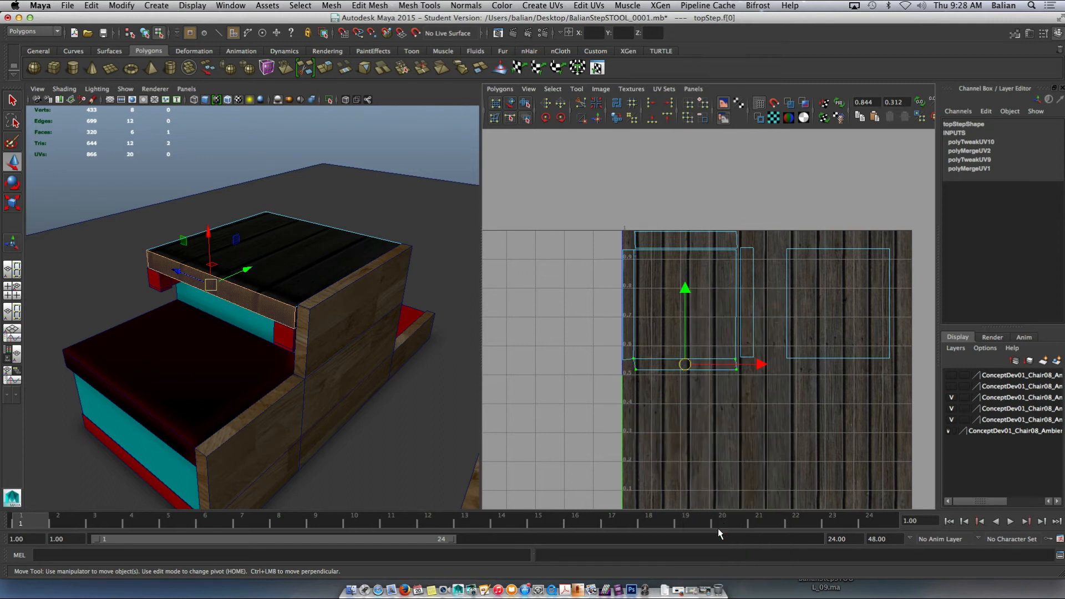
drag(683, 312, 682, 317)
Step: Straighten both short ends of the front-edge UV shell by scaling each end's UV pair horizontally into vertical alignment
scroll(665, 363, up, 2)
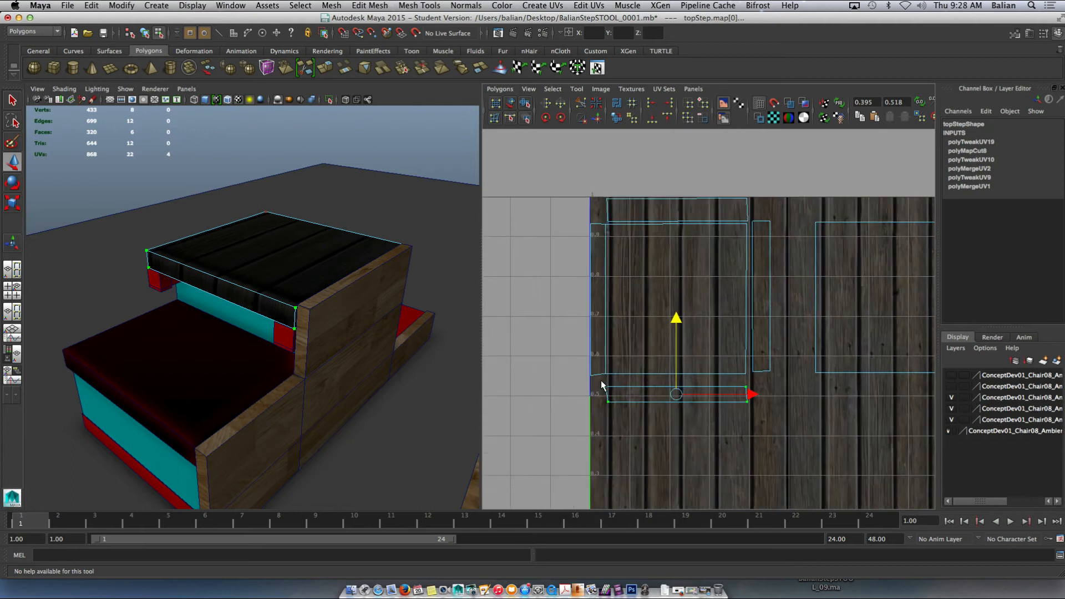
scroll(631, 387, up, 2)
alt+middle_drag(623, 379, 704, 274)
drag(622, 296, 676, 321)
key(r)
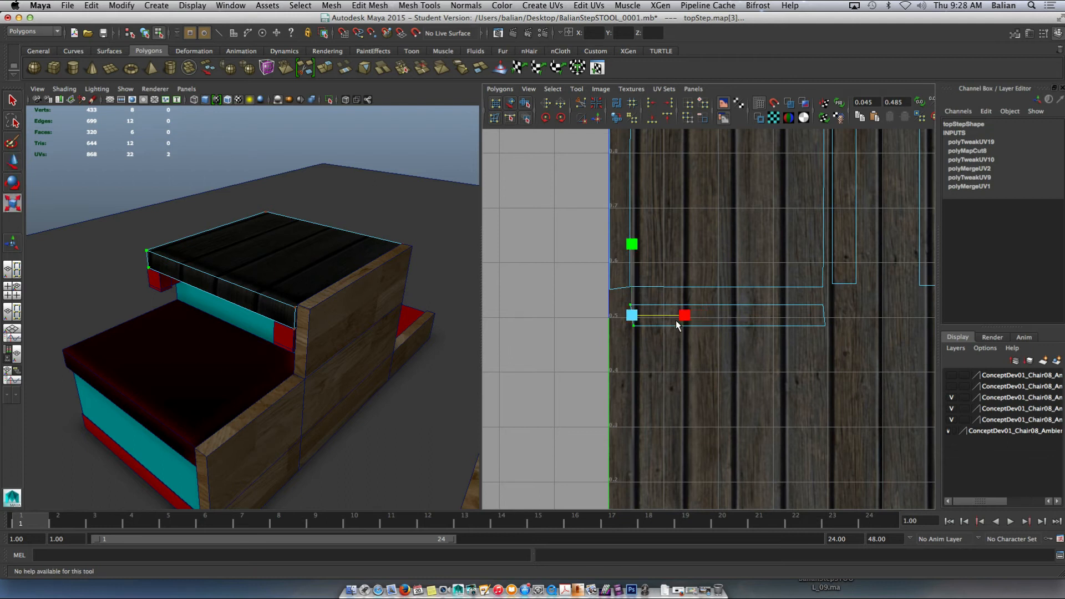
middle_drag(651, 328, 818, 304)
drag(847, 343, 792, 349)
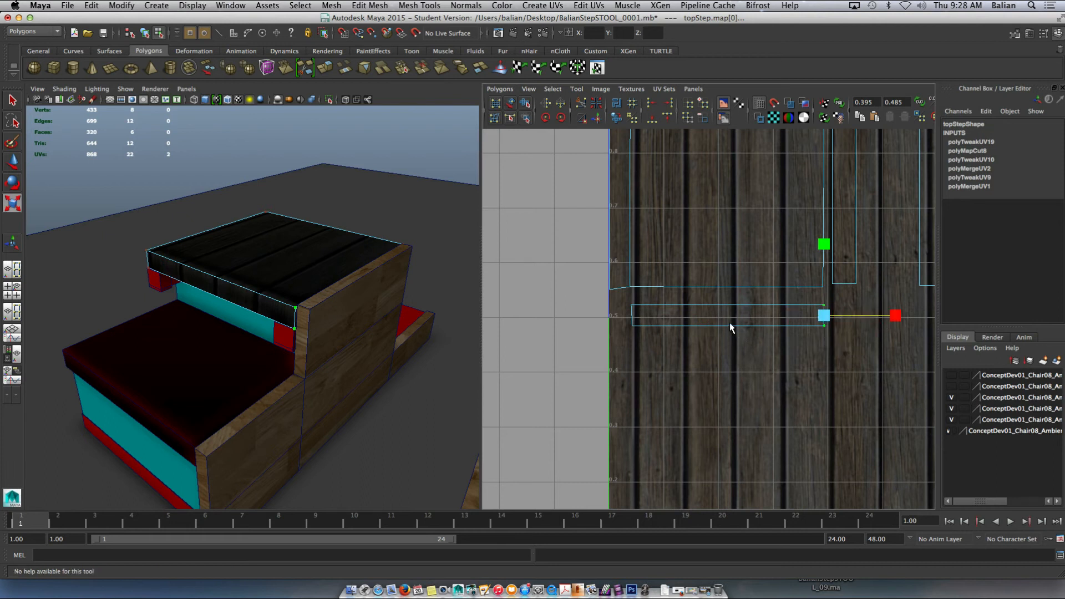
drag(657, 341, 682, 327)
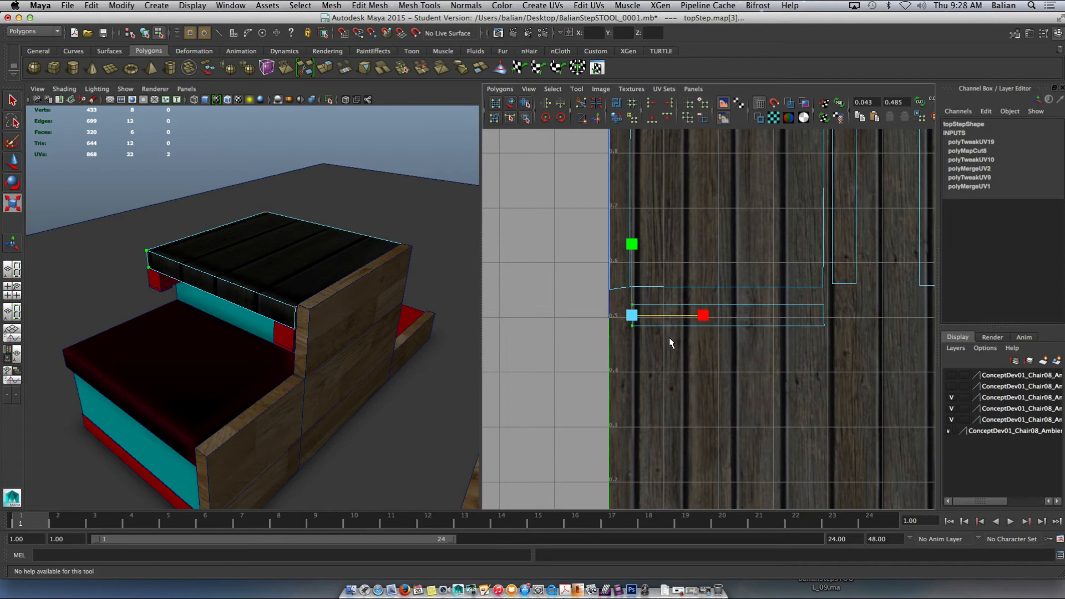
click(684, 357)
Step: Select the whole front-edge UV shell and move it up flush against the top face's lower UV edge
drag(632, 298, 834, 350)
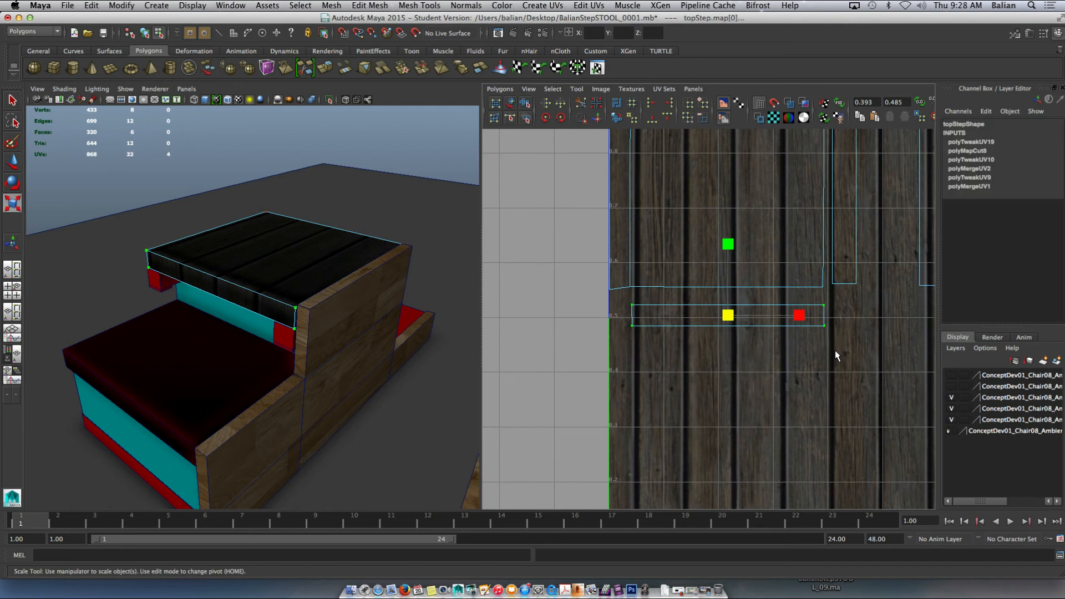
key(w)
drag(728, 283, 727, 261)
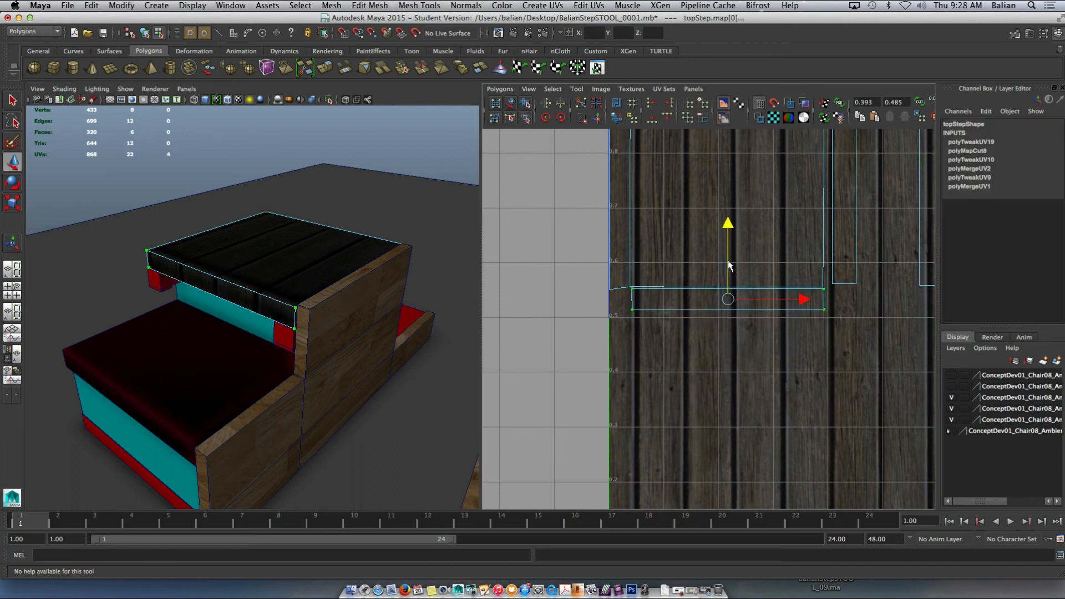
Step: Select the upper step's other three narrow edge faces and cut their UVs loose from the top face
scroll(851, 278, down, 3)
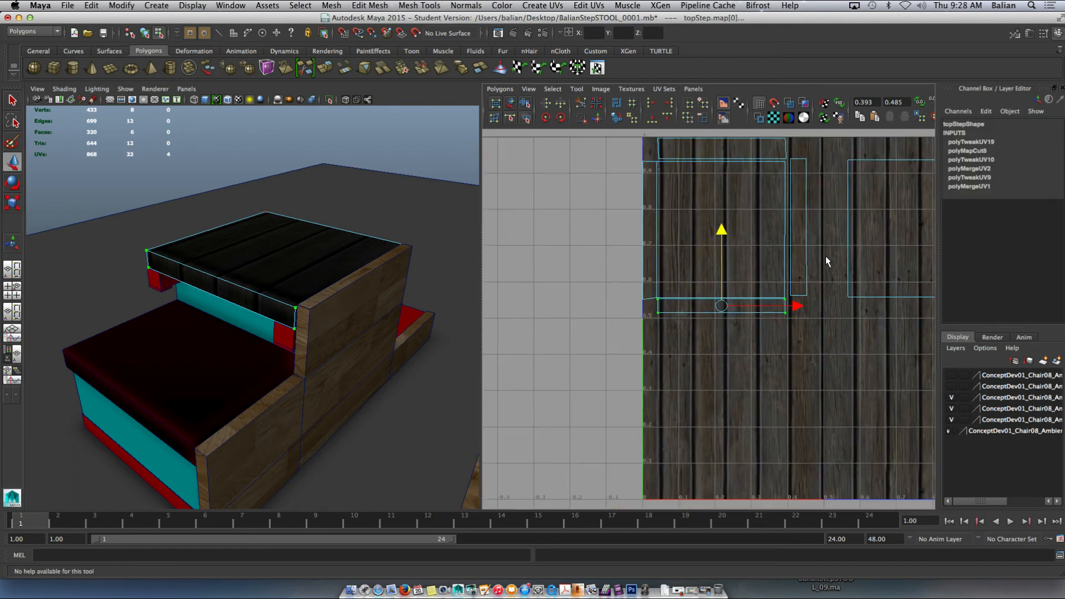
mouse_move(807, 233)
right_down()
mouse_move(801, 225)
mouse_move(803, 247)
right_up()
click(797, 235)
shift+click(645, 254)
shift+click(680, 151)
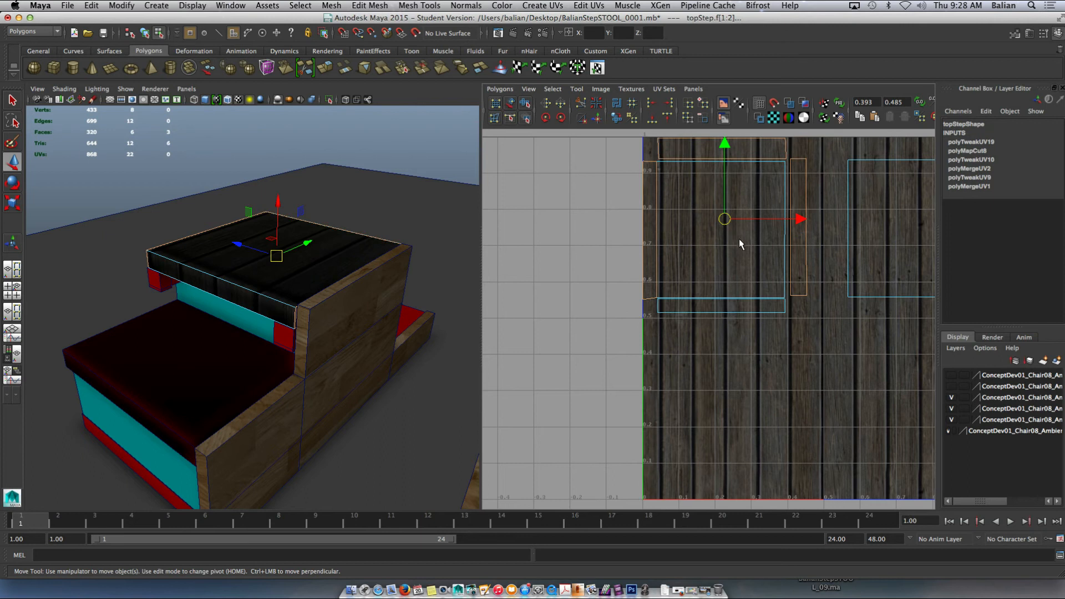
right_drag(798, 244, 885, 529)
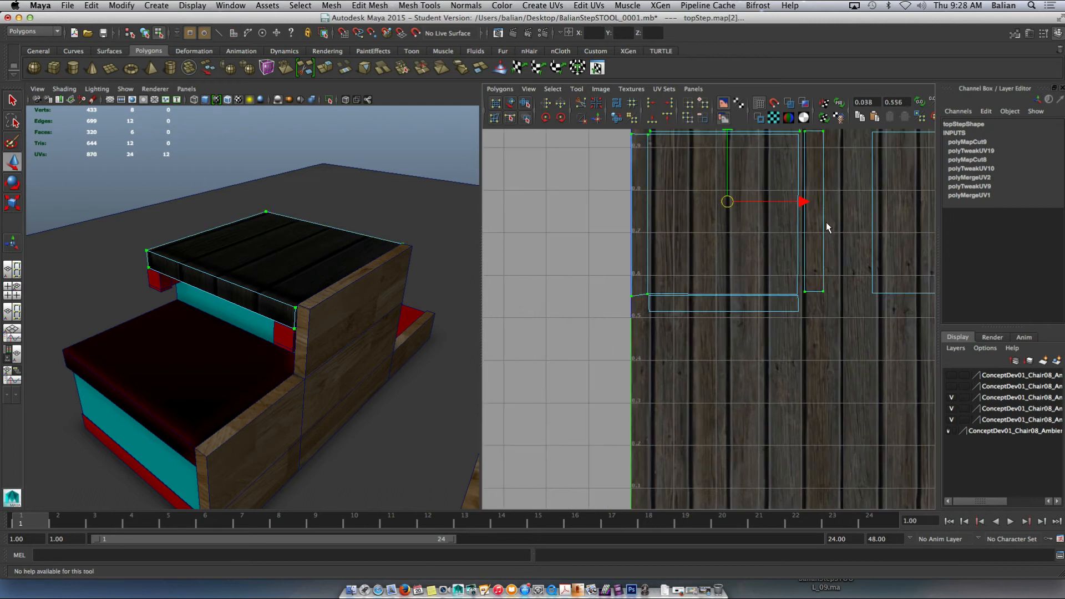
Step: Nudge the narrow UV shell beside the top face slightly right, and shift the top face's UVs slightly right as well
right_drag(805, 227, 804, 251)
scroll(806, 238, up, 3)
alt+middle_drag(807, 222, 766, 334)
click(814, 321)
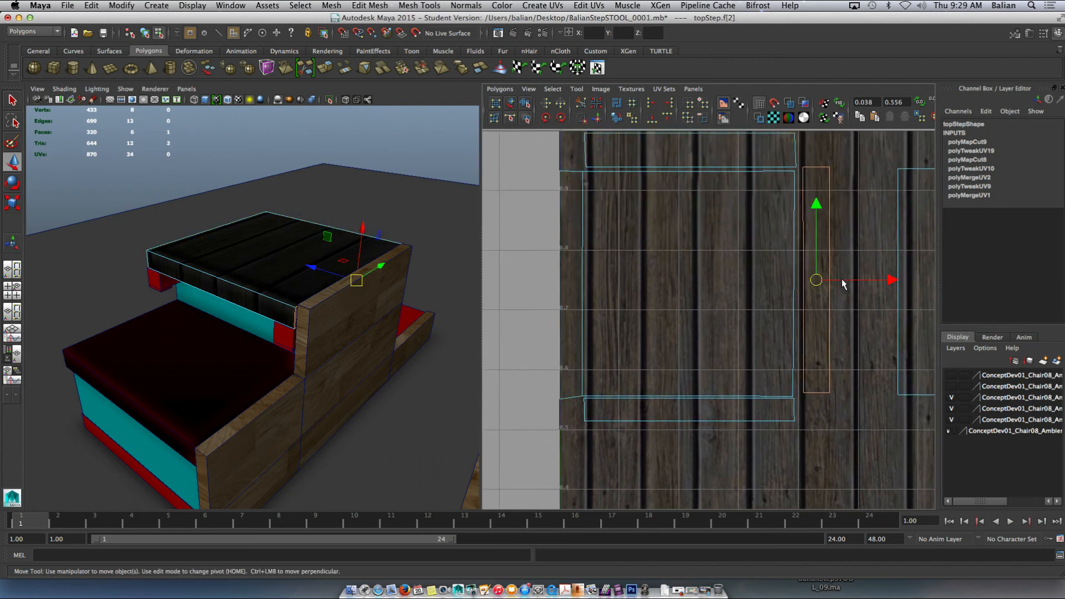
drag(844, 280, 850, 280)
click(754, 308)
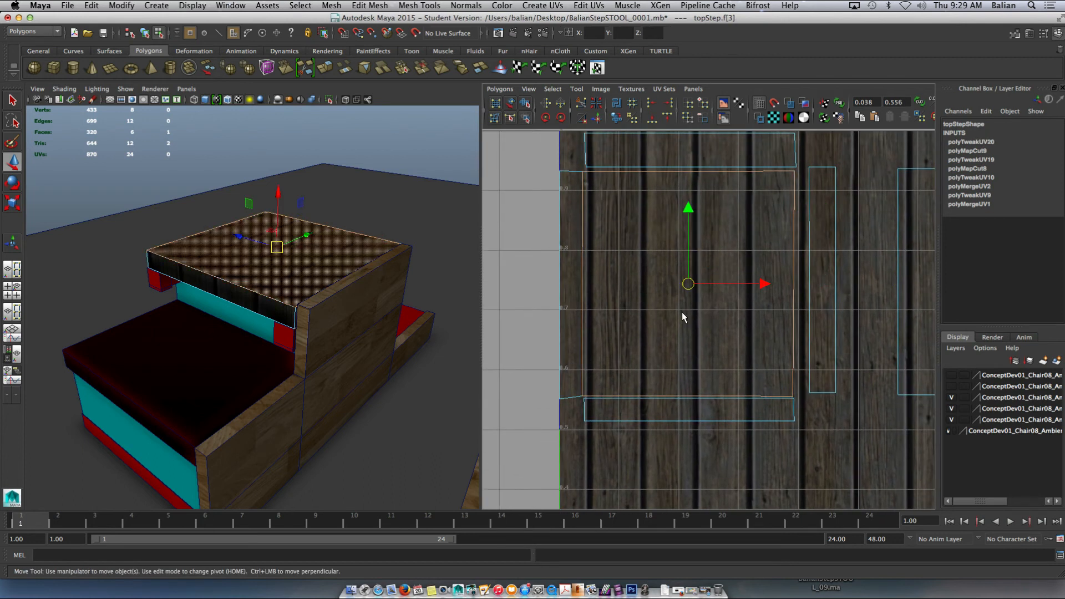
drag(751, 283, 759, 289)
Step: Check which UV points share the top face's rear corner vertex, then cut the top face into its own UV shell
right_drag(801, 185, 777, 187)
click(800, 172)
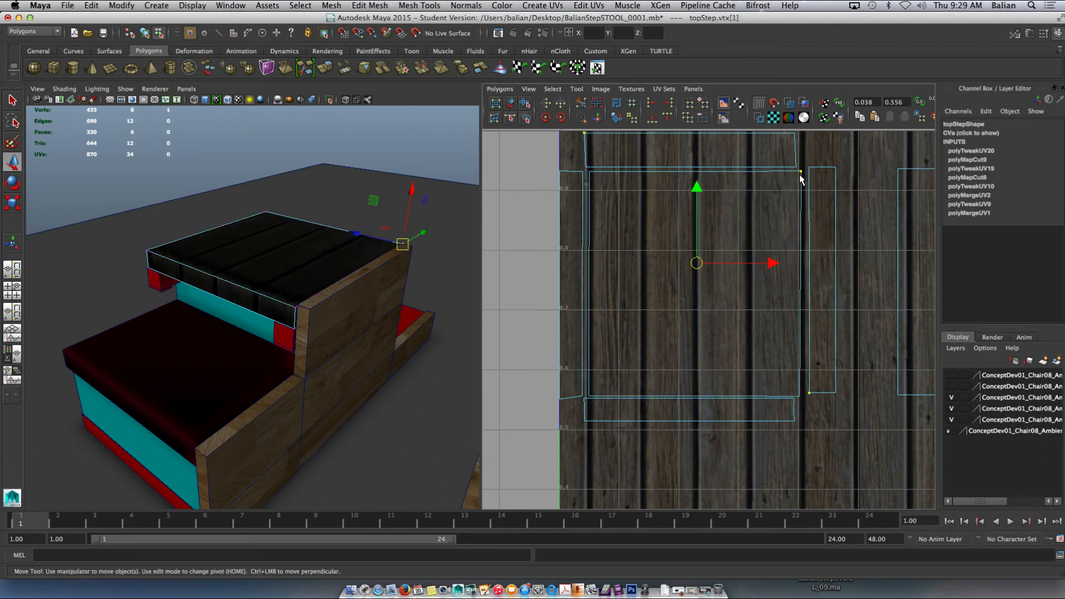
mouse_move(740, 215)
right_down()
mouse_move(742, 240)
mouse_move(738, 231)
right_up()
click(738, 231)
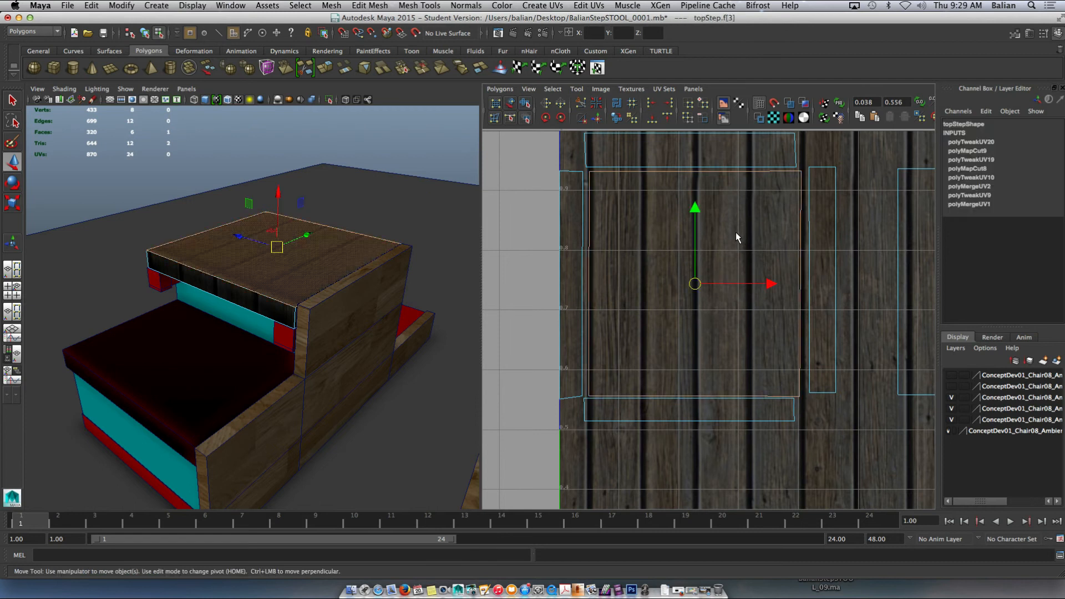
right_drag(620, 268, 690, 524)
Step: Select the top face's upper corner vertex again and examine which UV points on the neighbouring shells belong to it
scroll(800, 192, up, 3)
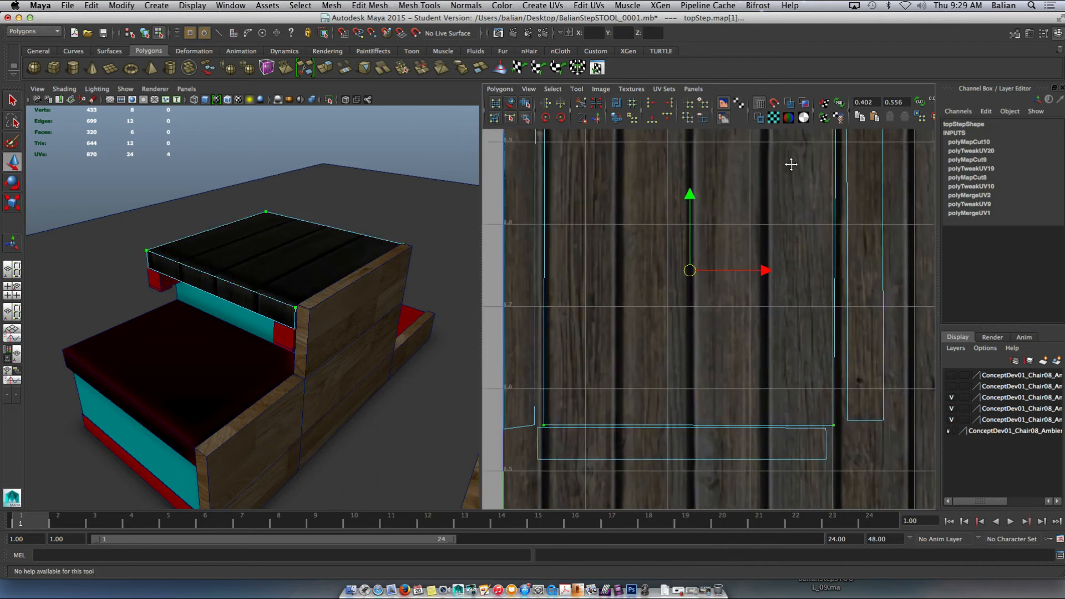
alt+middle_drag(791, 165, 775, 228)
right_click(817, 188)
right_drag(817, 189, 793, 186)
click(820, 183)
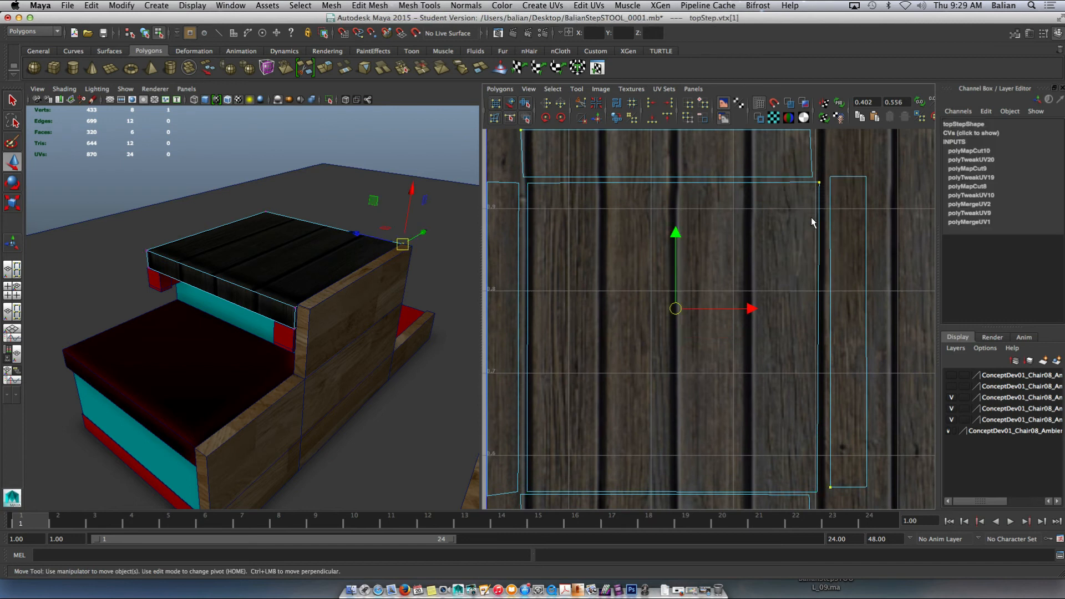
Step: Select the upper step's top face and extract it from the mesh as a separate piece
right_drag(727, 234, 723, 254)
click(722, 254)
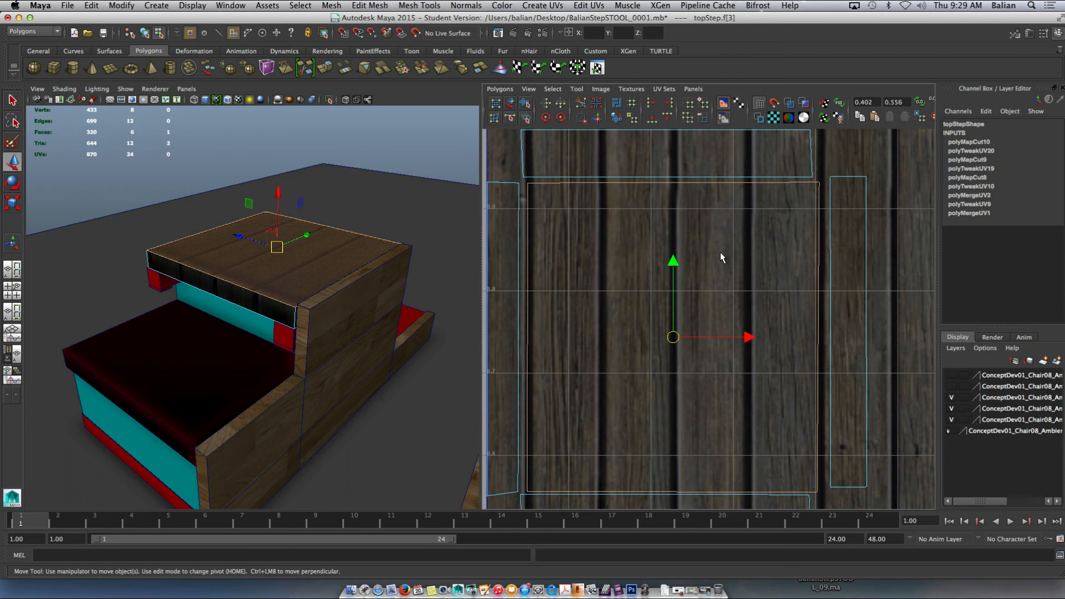
click(331, 6)
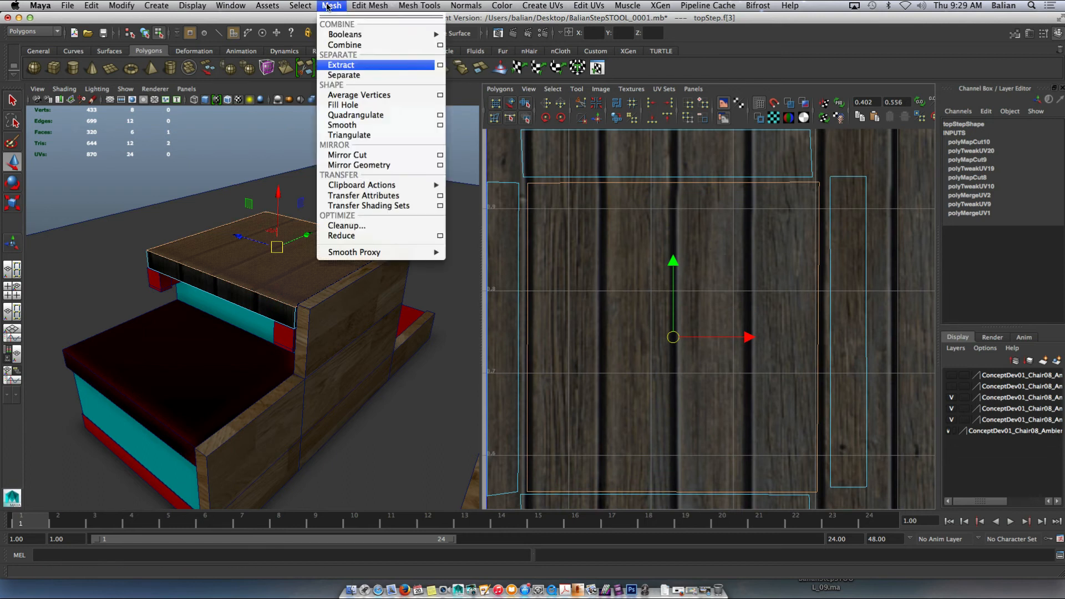
click(346, 69)
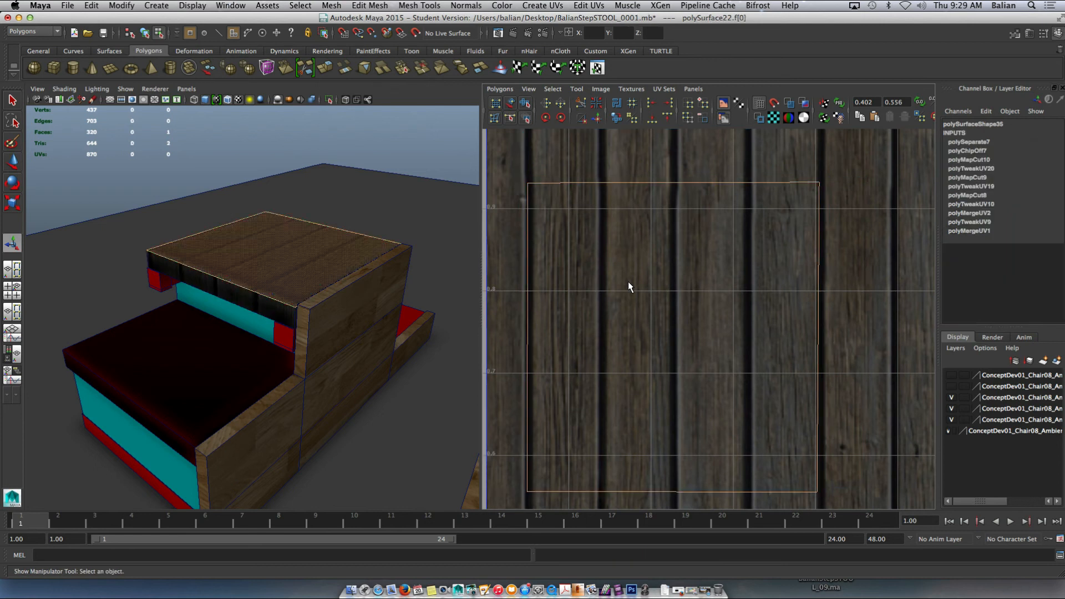
Step: Select the remaining edge piece as well and check which UV points share vertices along the top face's right border
click(250, 304)
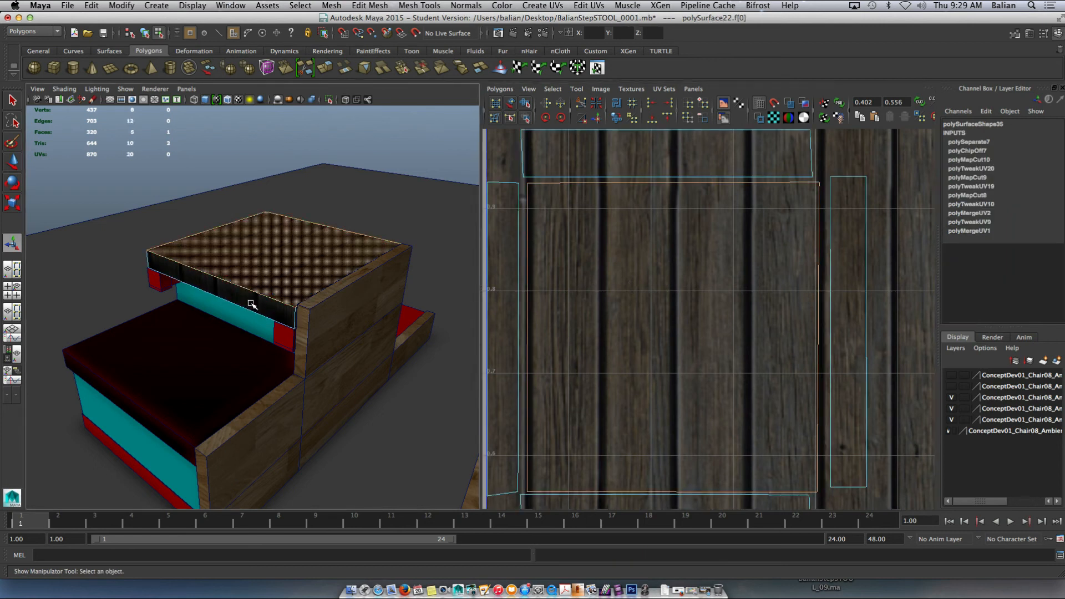
right_drag(815, 196, 794, 198)
drag(821, 410, 809, 494)
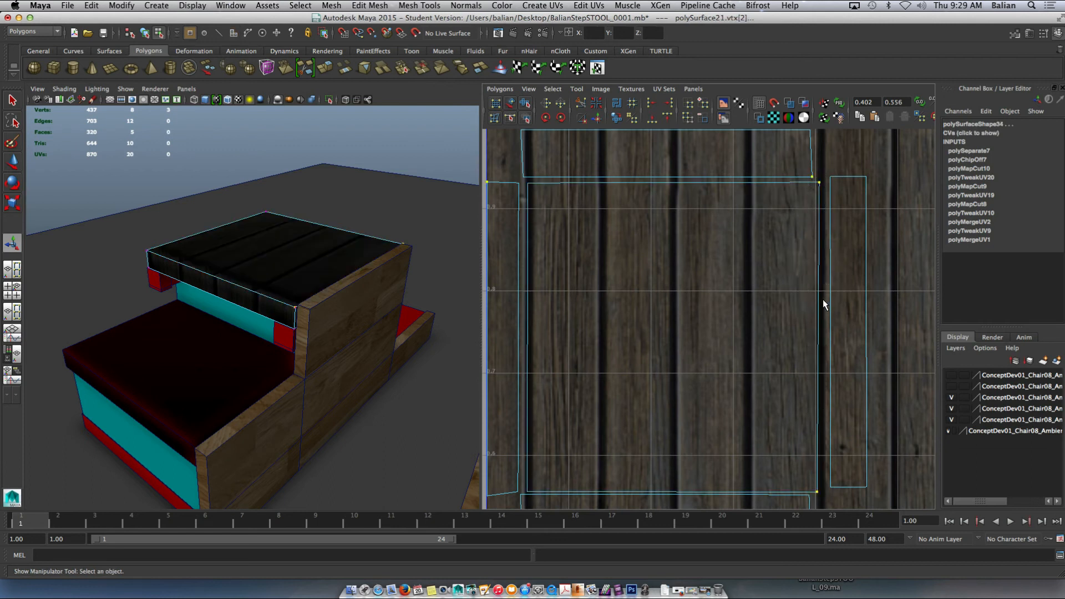
click(800, 191)
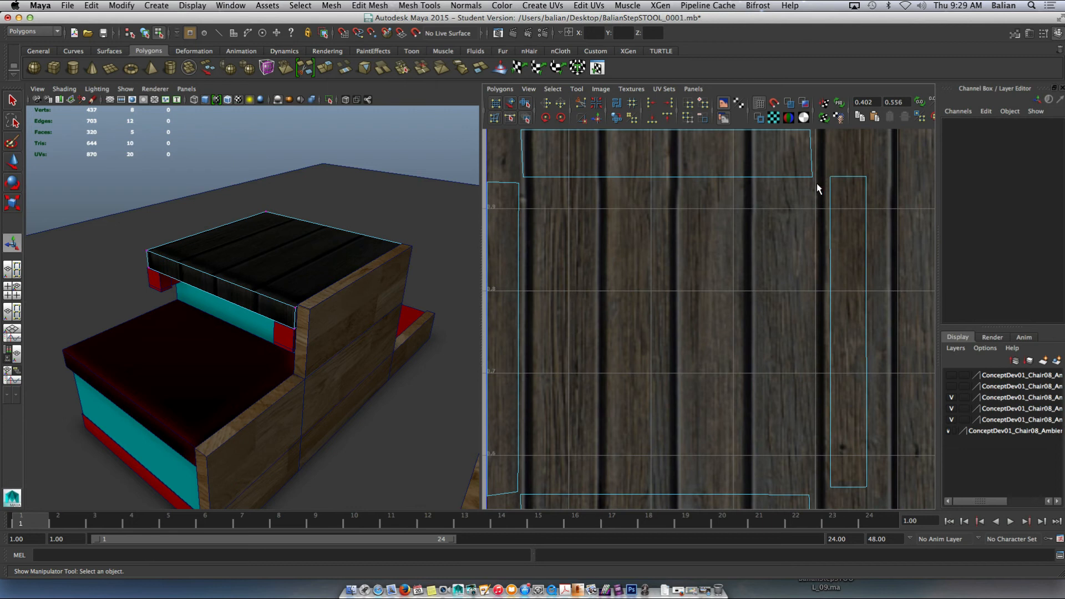
Step: Select the UV strip above the top face and cut it loose from the upper step's other edge shells
right_drag(717, 160, 710, 185)
click(707, 156)
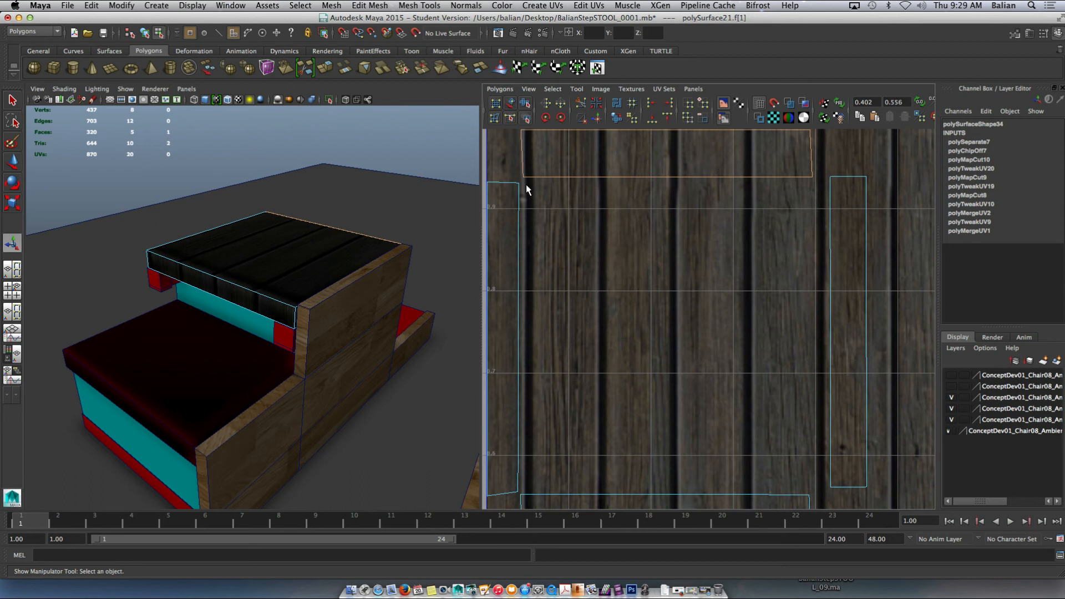
right_drag(535, 157, 487, 156)
scroll(528, 152, down, 2)
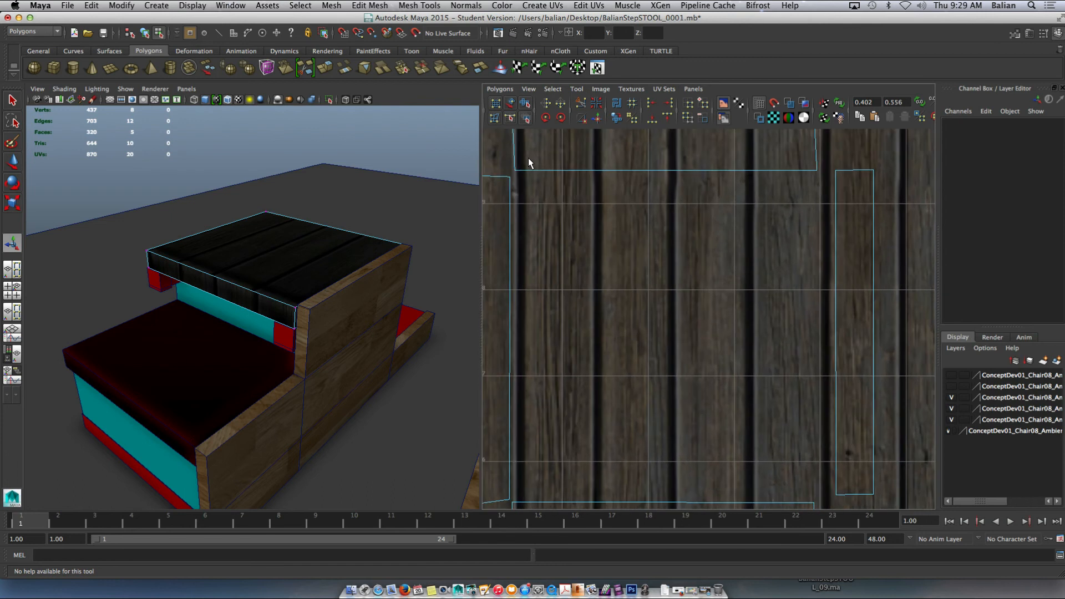
drag(556, 192, 556, 192)
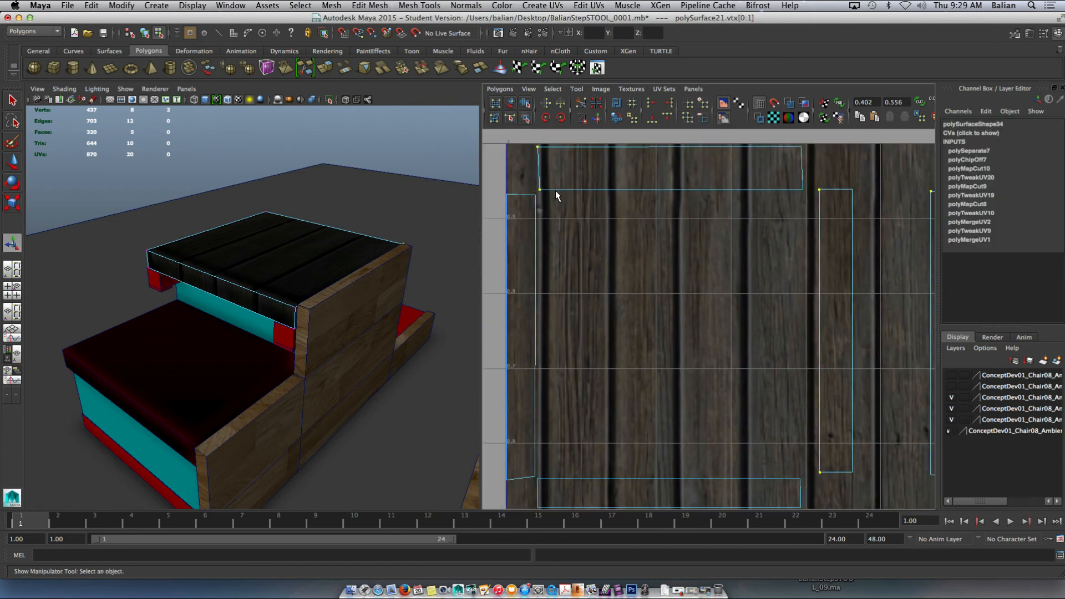
right_drag(578, 172, 694, 461)
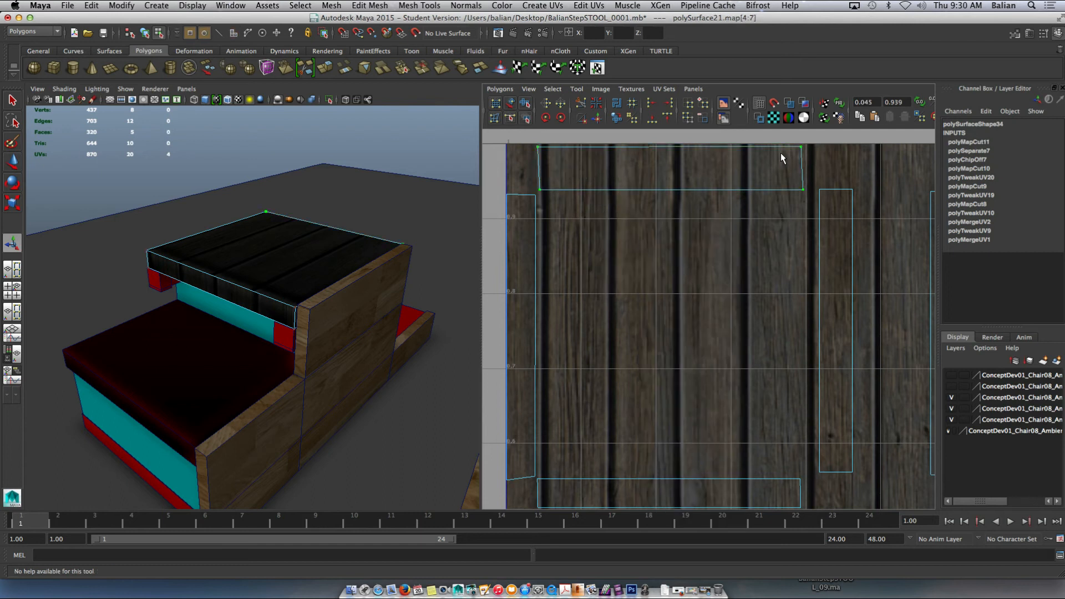
Step: Square the upper strip by nudging its top corner UVs slightly right, and shift the whole strip right to line up with the planks
click(804, 147)
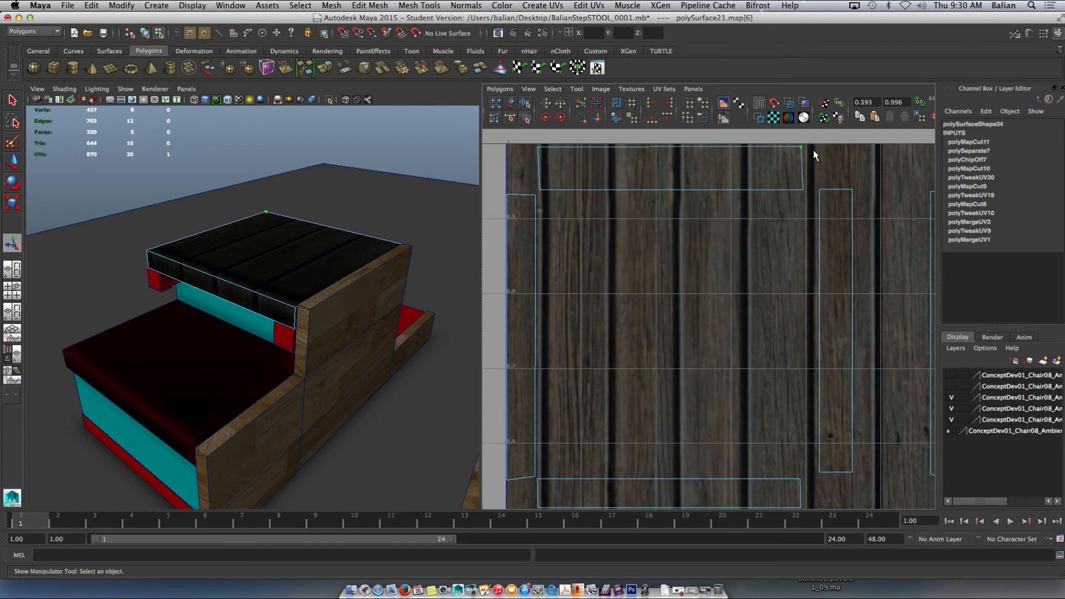
key(w)
drag(828, 144, 831, 144)
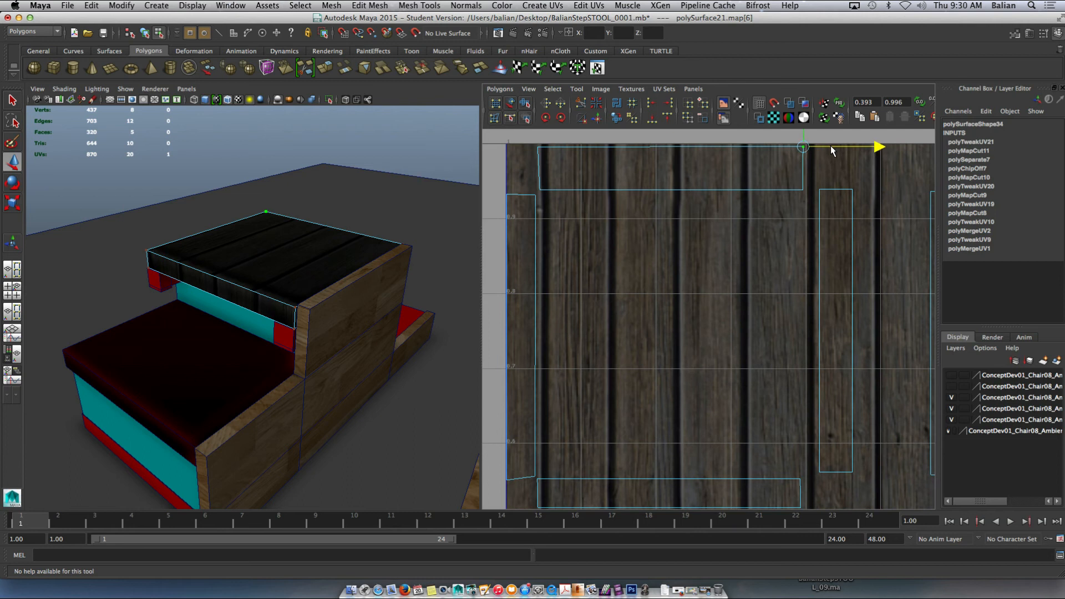
drag(553, 157, 556, 155)
drag(528, 139, 852, 201)
drag(830, 190, 808, 194)
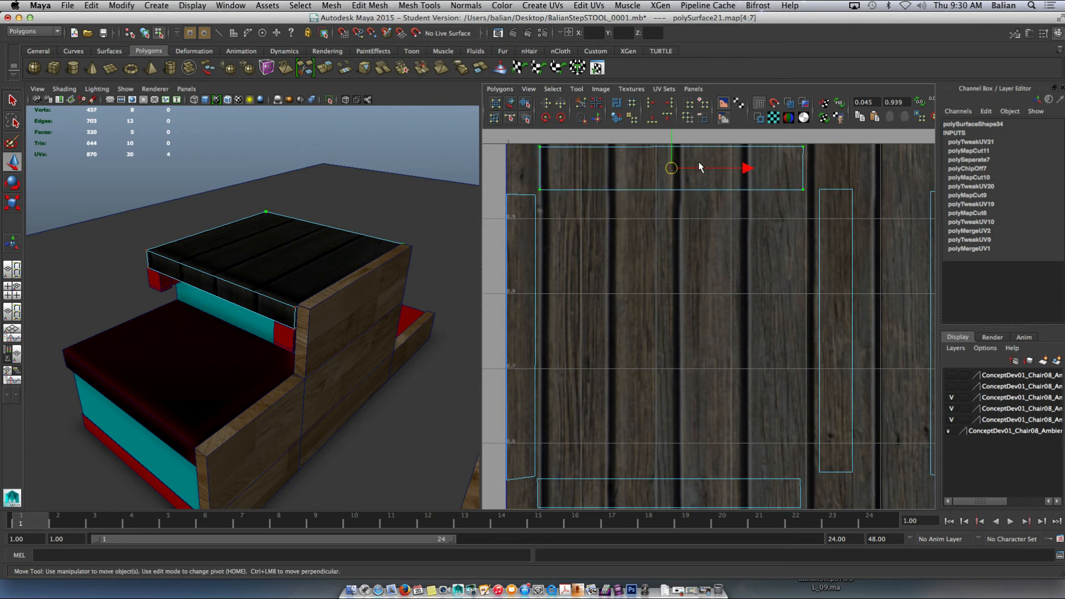
drag(704, 165, 709, 166)
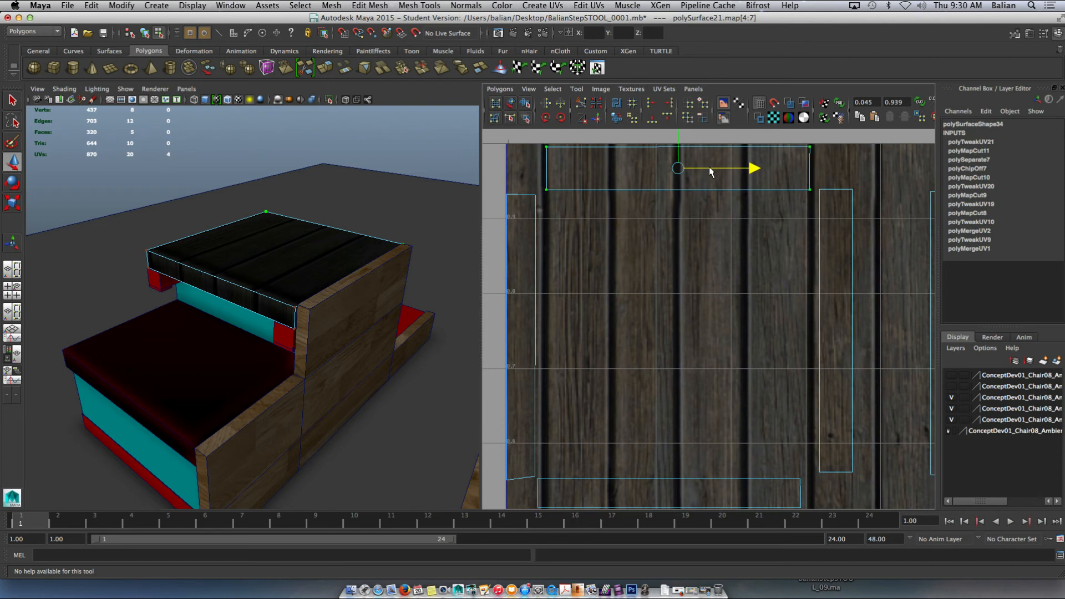
Step: Isolate the extracted top face and nudge its right-hand pair of UV points slightly right onto the plank seam
click(357, 250)
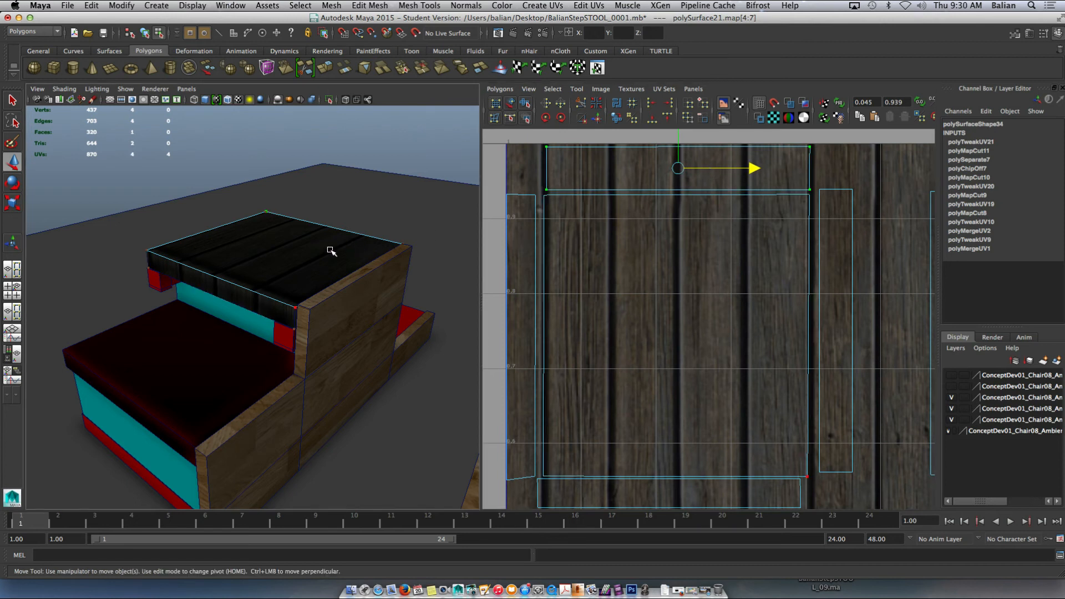
right_click(331, 251)
click(330, 276)
click(310, 259)
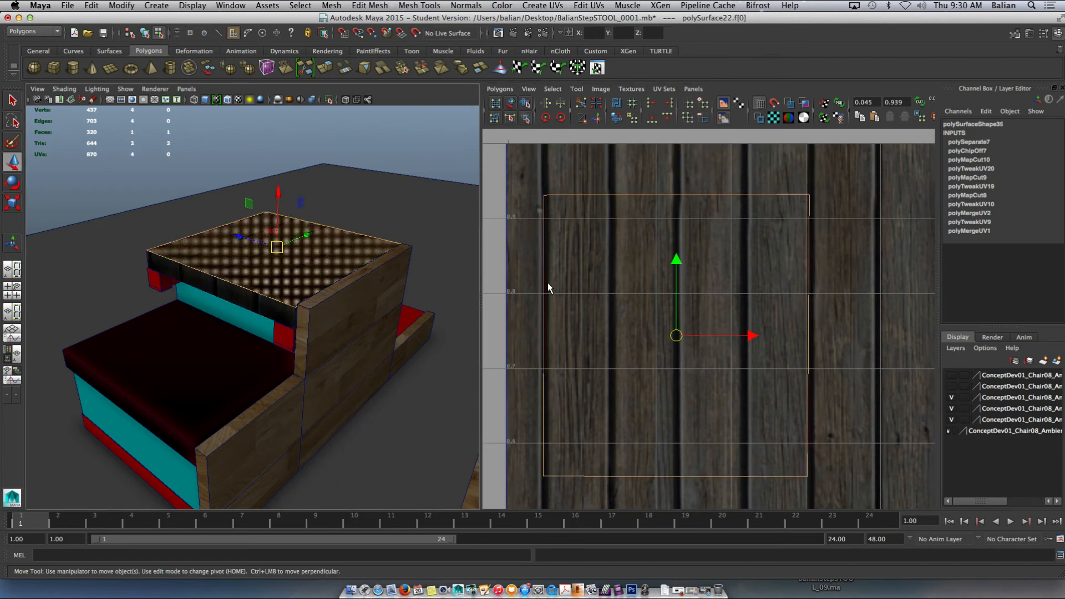
right_drag(788, 271, 749, 270)
drag(796, 185, 819, 488)
key(w)
drag(852, 335, 857, 338)
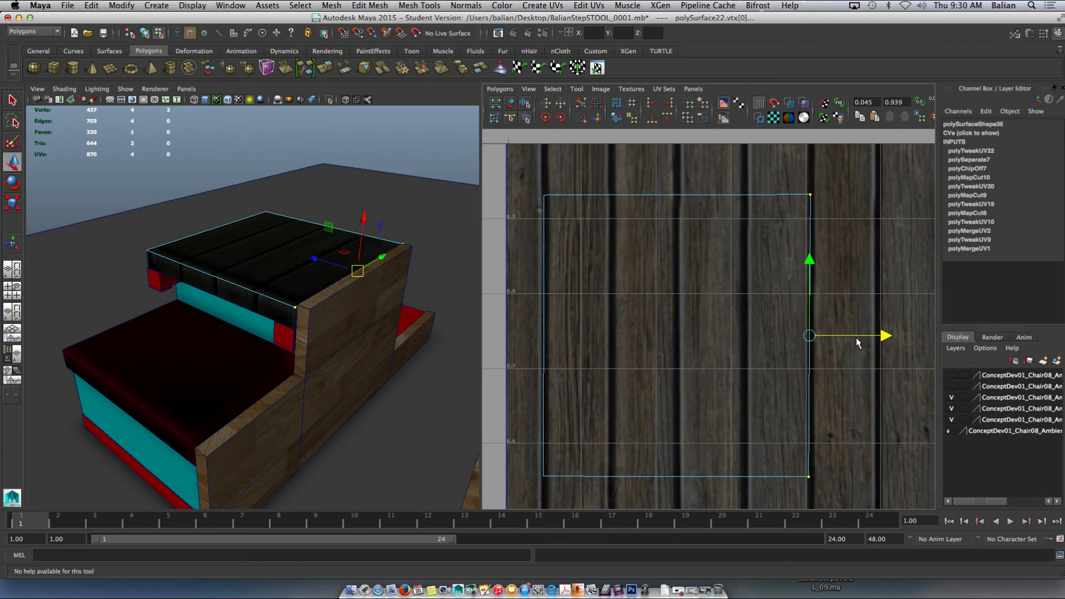
Step: Straighten the right, upper and lower borders of the top face's UV shell by scaling each pair of points flat, and select the left pair
key(r)
drag(880, 335, 814, 341)
drag(528, 185, 834, 198)
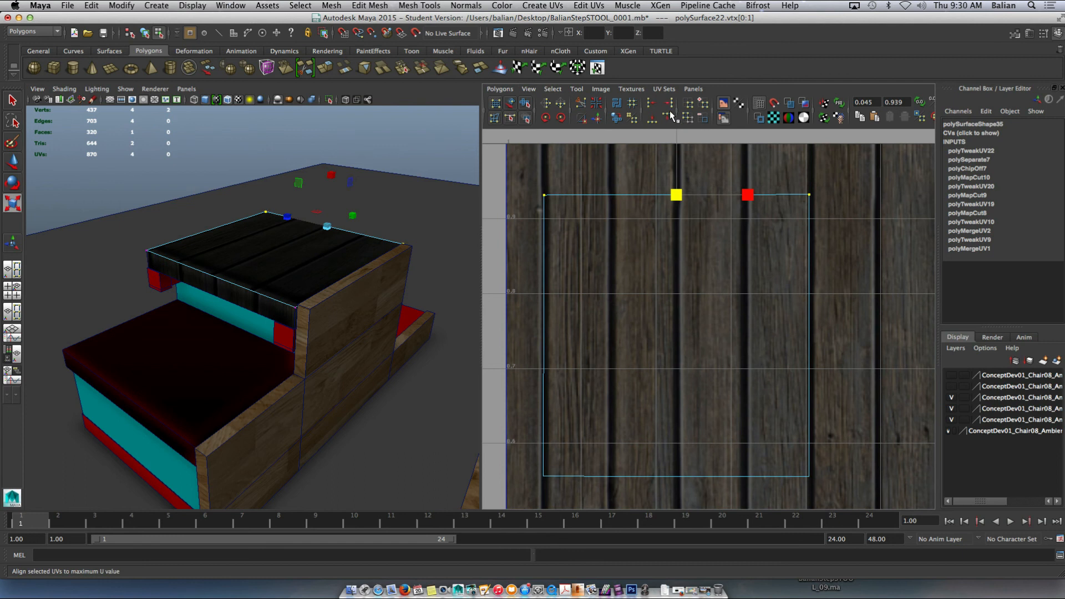
scroll(667, 201, up, 3)
scroll(665, 199, down, 4)
scroll(671, 183, down, 1)
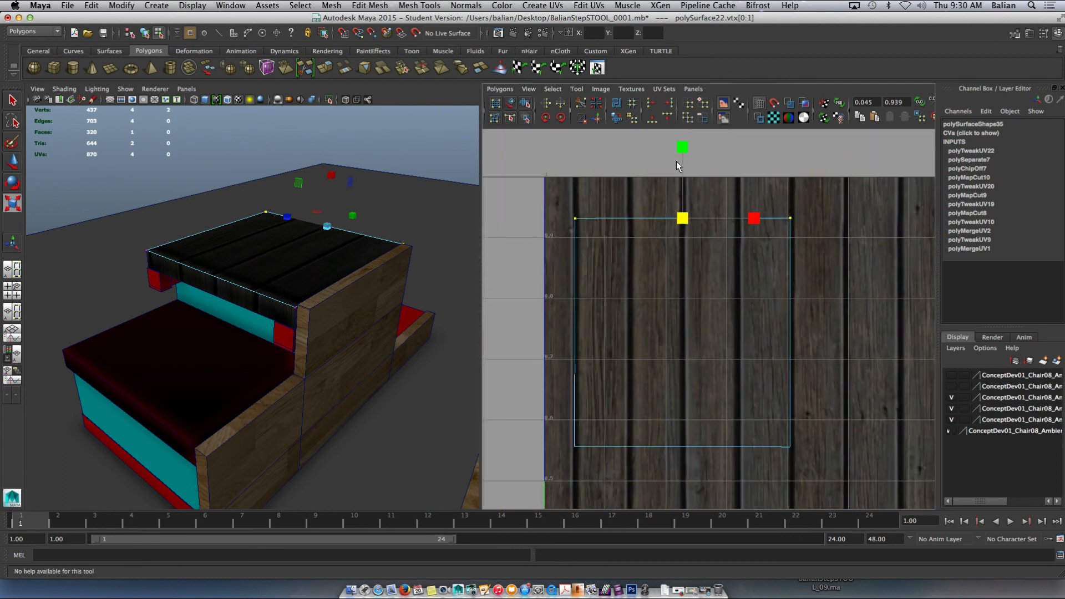
drag(684, 149, 688, 205)
drag(565, 432, 857, 478)
drag(684, 382, 684, 423)
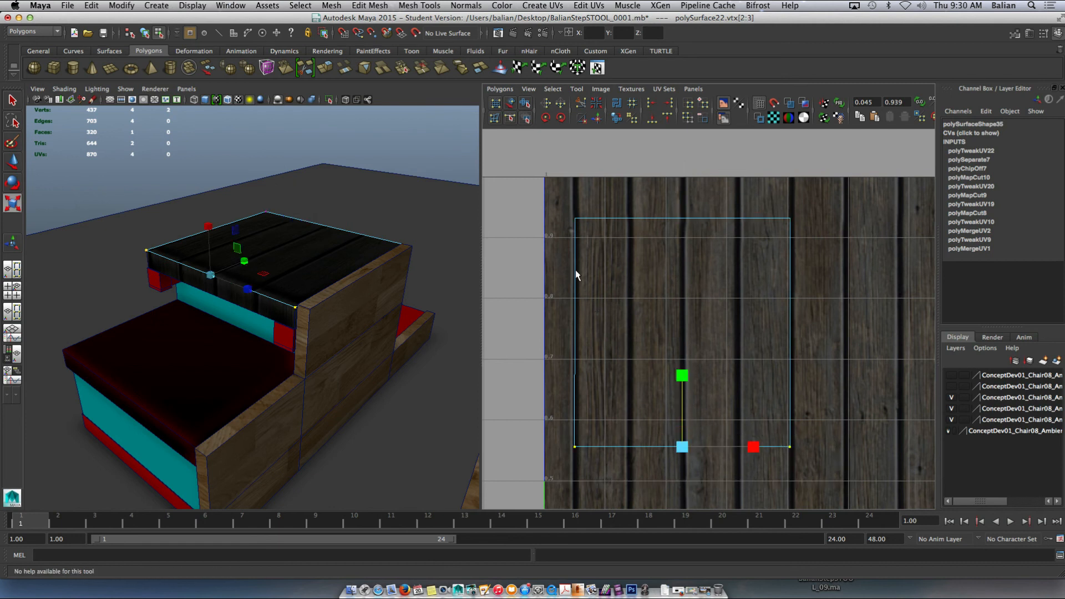
drag(594, 357, 604, 467)
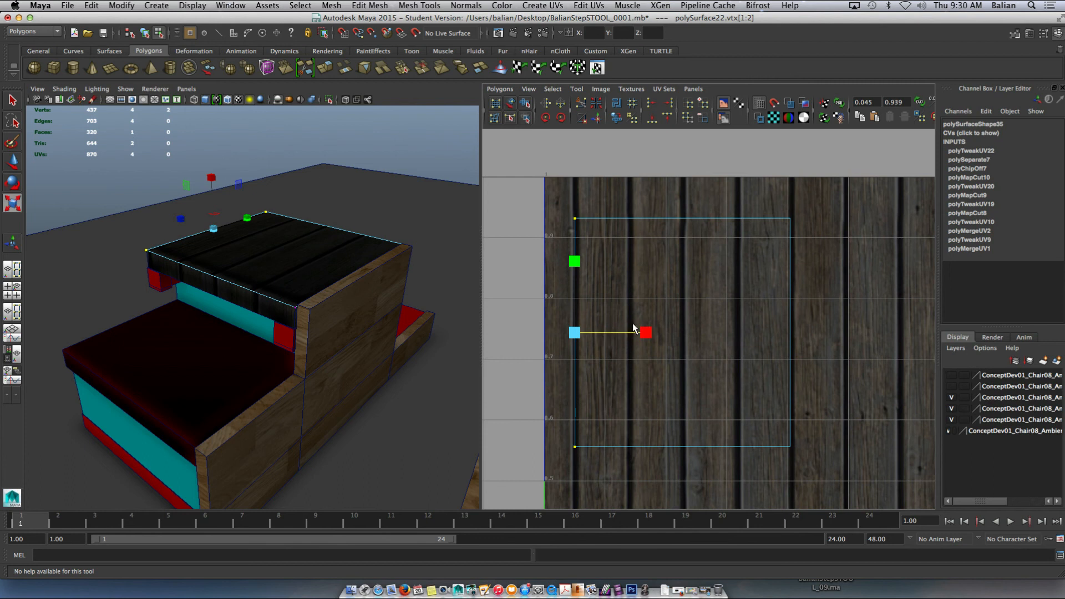
Step: Maximise the perspective view and inspect the step stool's textured boards from several angles
right_drag(720, 288, 727, 308)
click(397, 192)
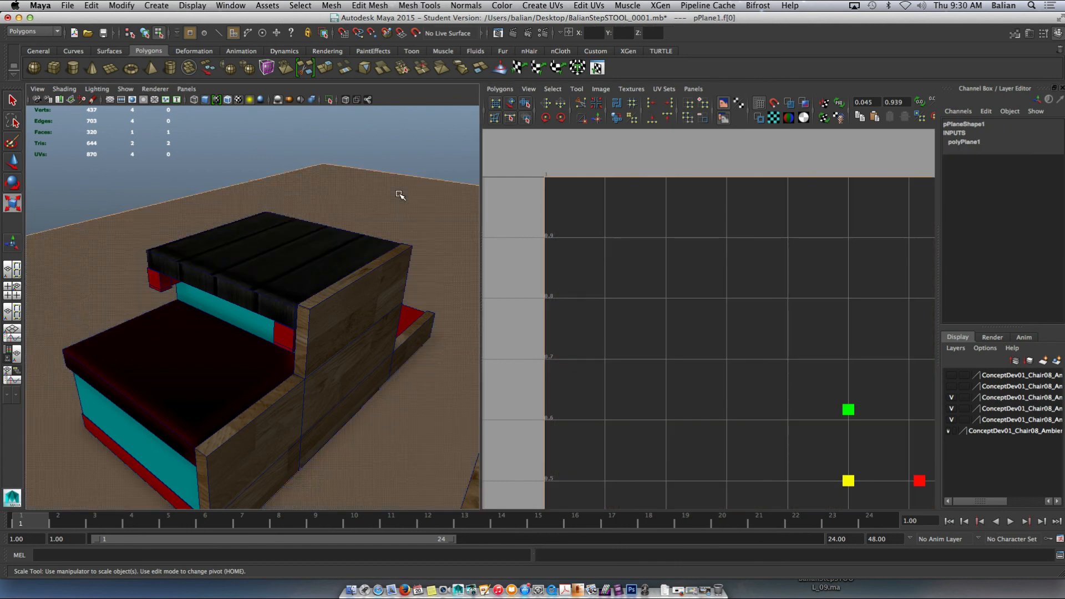
alt+drag(337, 242, 320, 229)
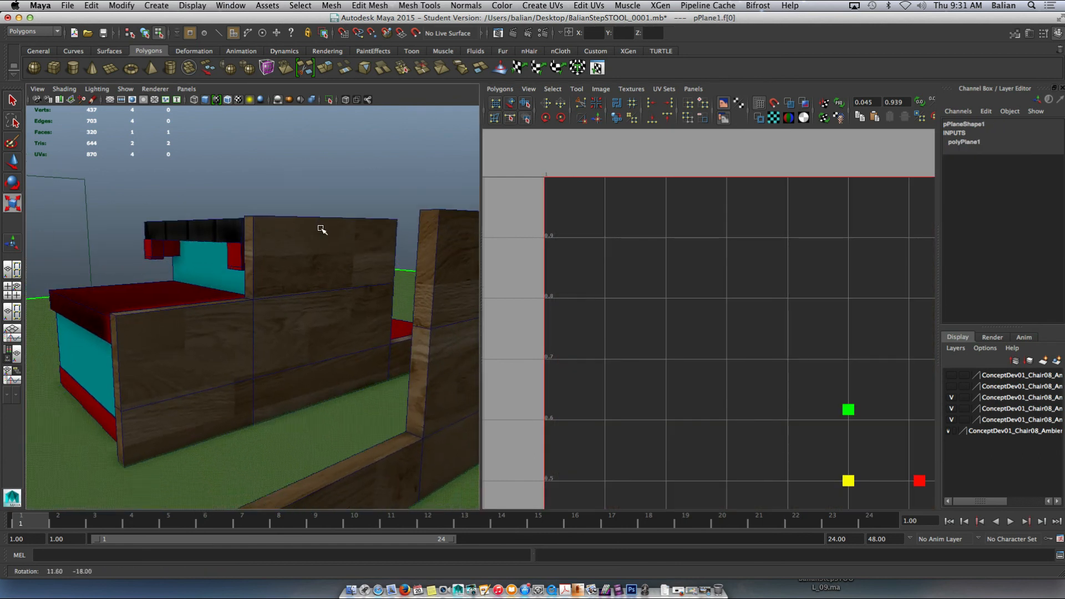
click(411, 174)
key(space)
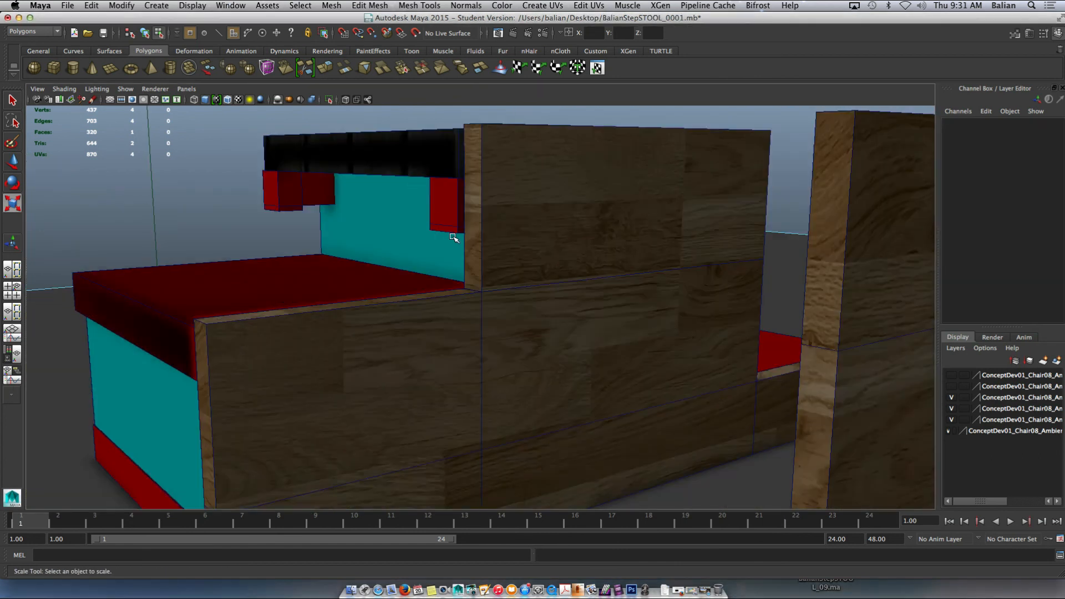
scroll(453, 237, down, 2)
alt+drag(453, 249, 427, 244)
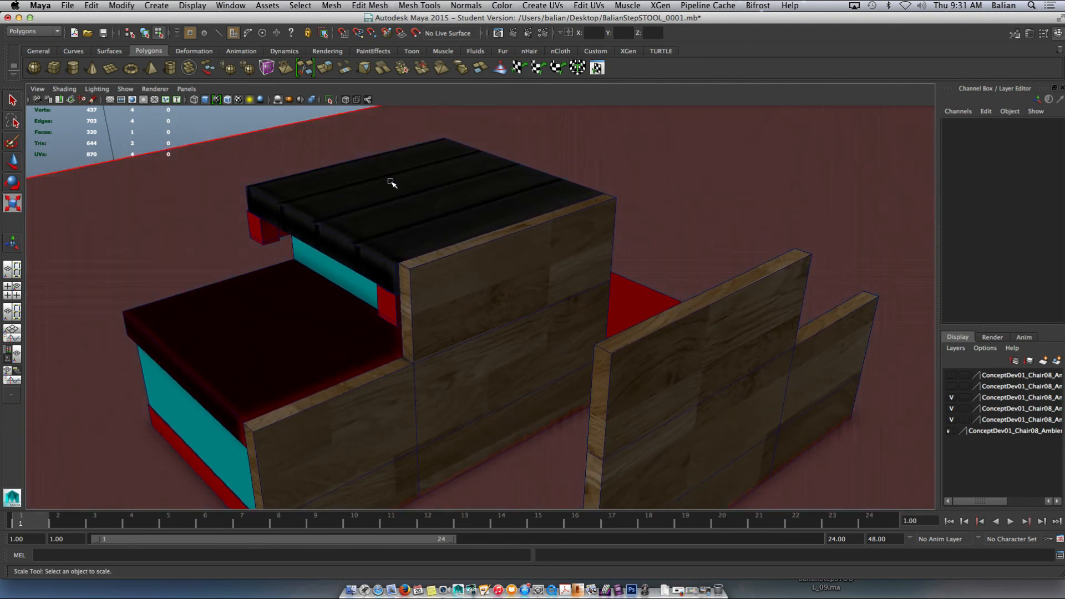
Step: Return to object selection mode and switch the viewport to textured display with default lighting
right_drag(673, 142, 681, 136)
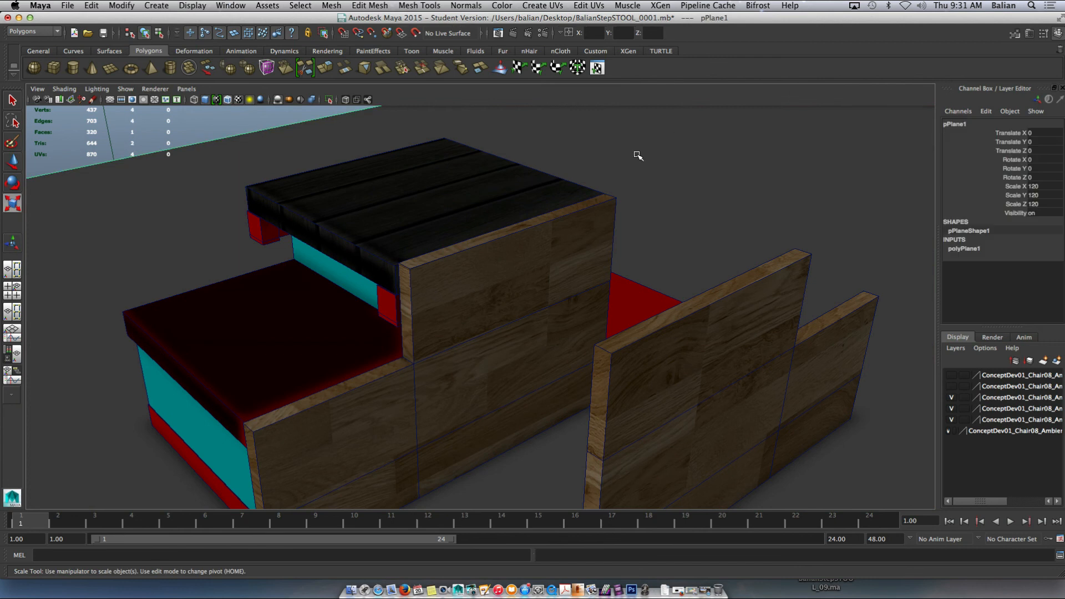
key(5)
key(4)
key(5)
key(6)
alt+drag(545, 238, 544, 231)
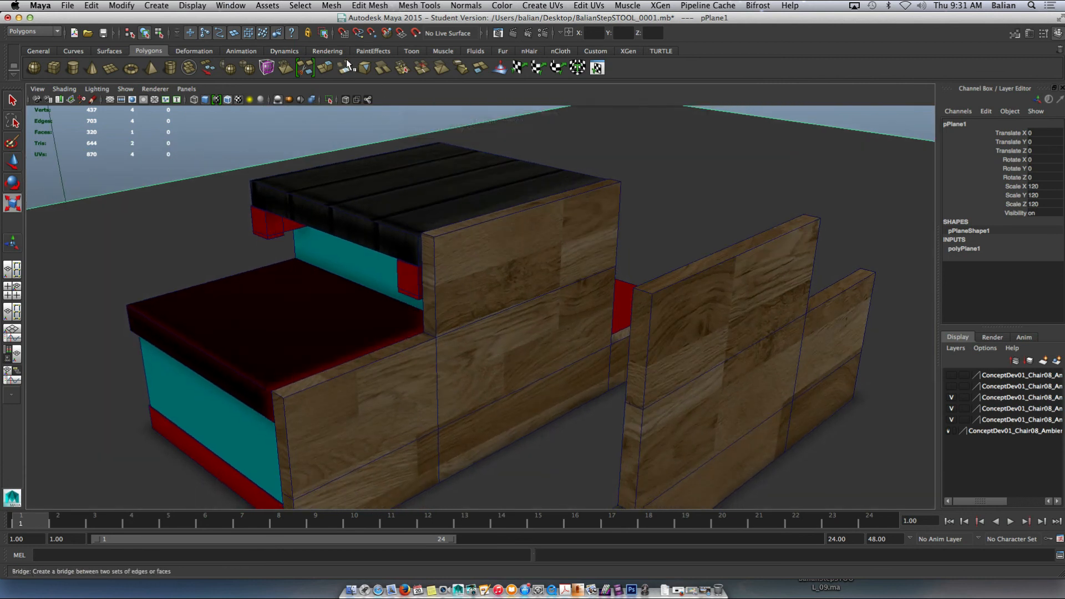
Step: Review the mental ray indirect lighting and quality settings, and load the Production render preset
click(526, 33)
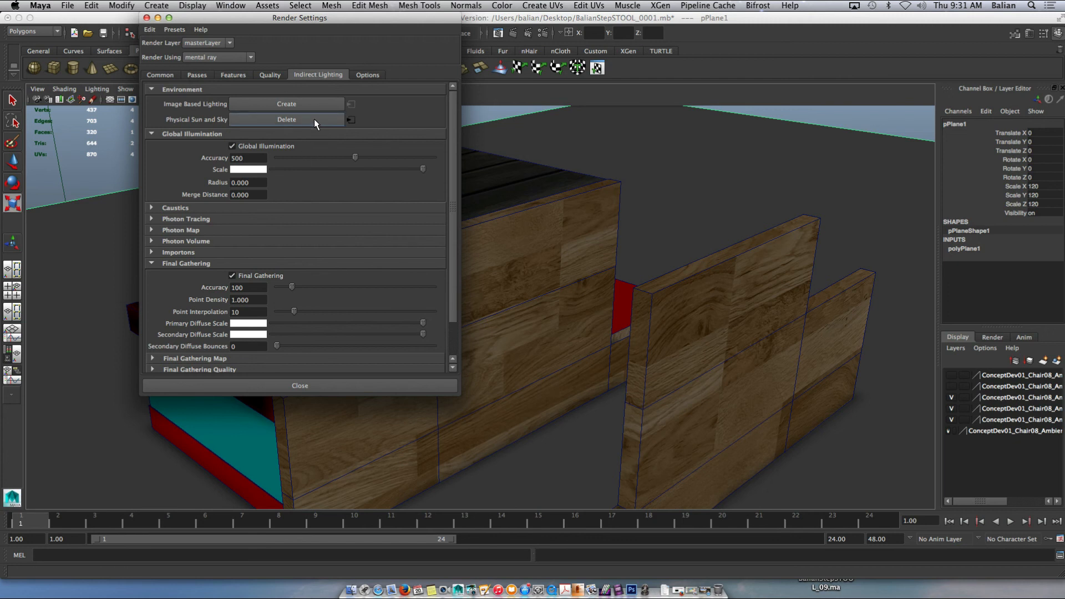
click(272, 76)
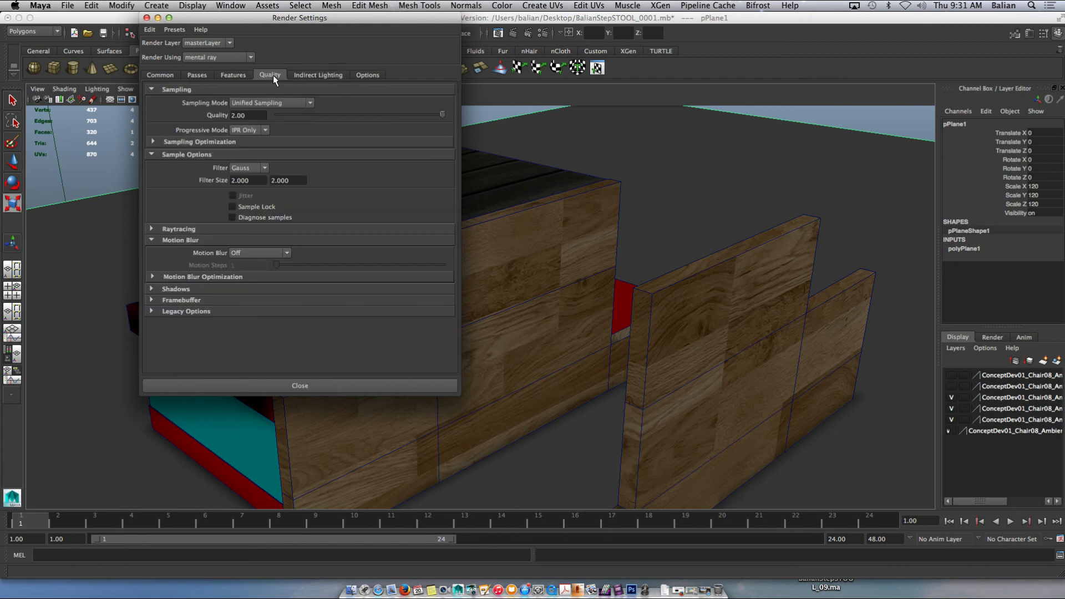
click(388, 116)
click(172, 30)
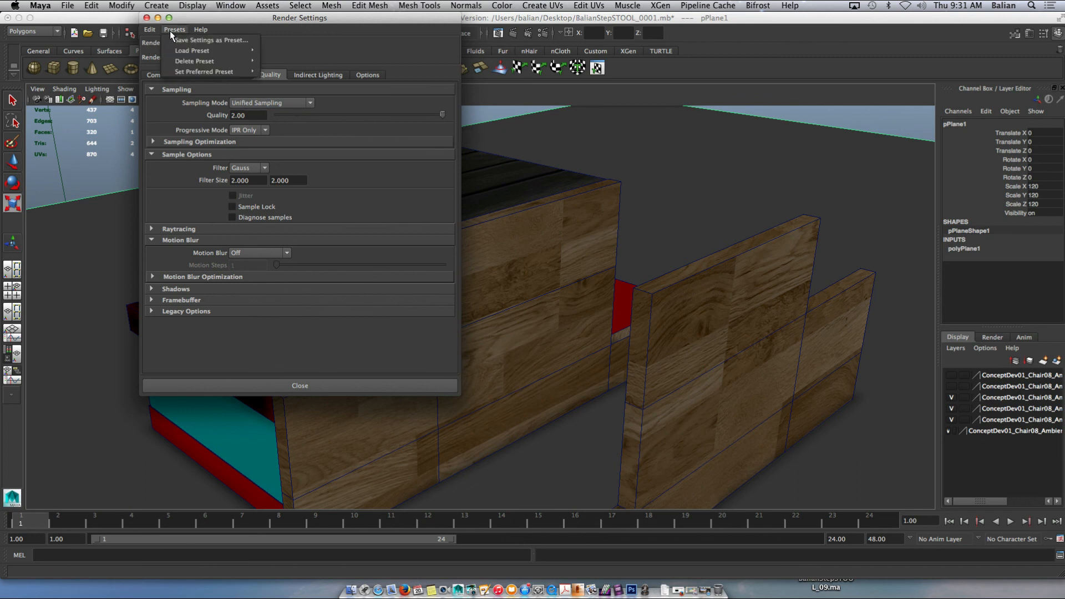
mouse_move(175, 54)
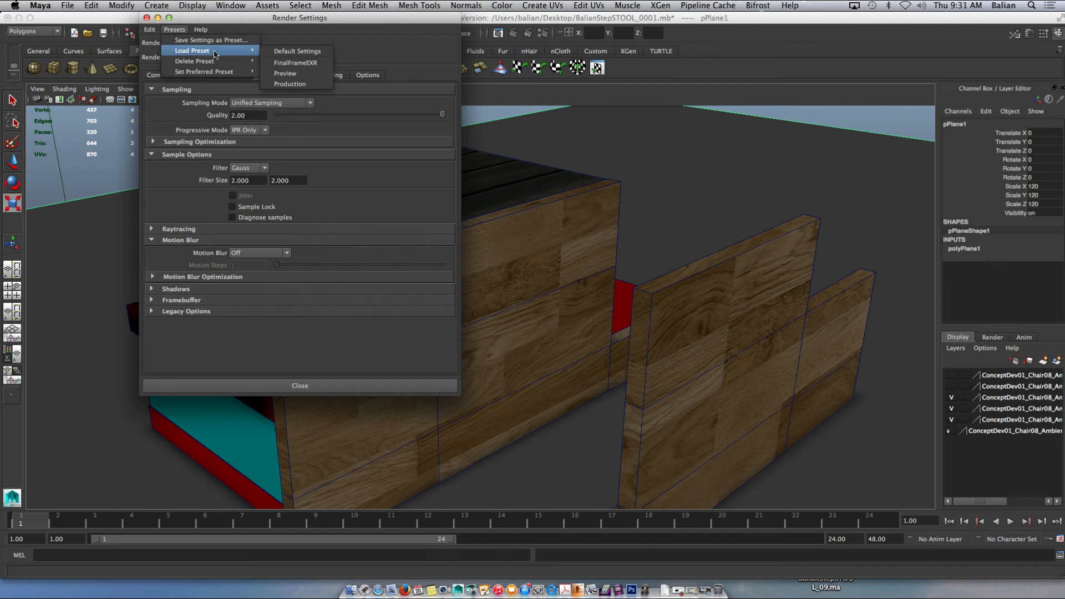
click(283, 83)
Step: Set the render resolution to 200 pixels/inch, close the render settings, and frame the whole stool for rendering
click(172, 75)
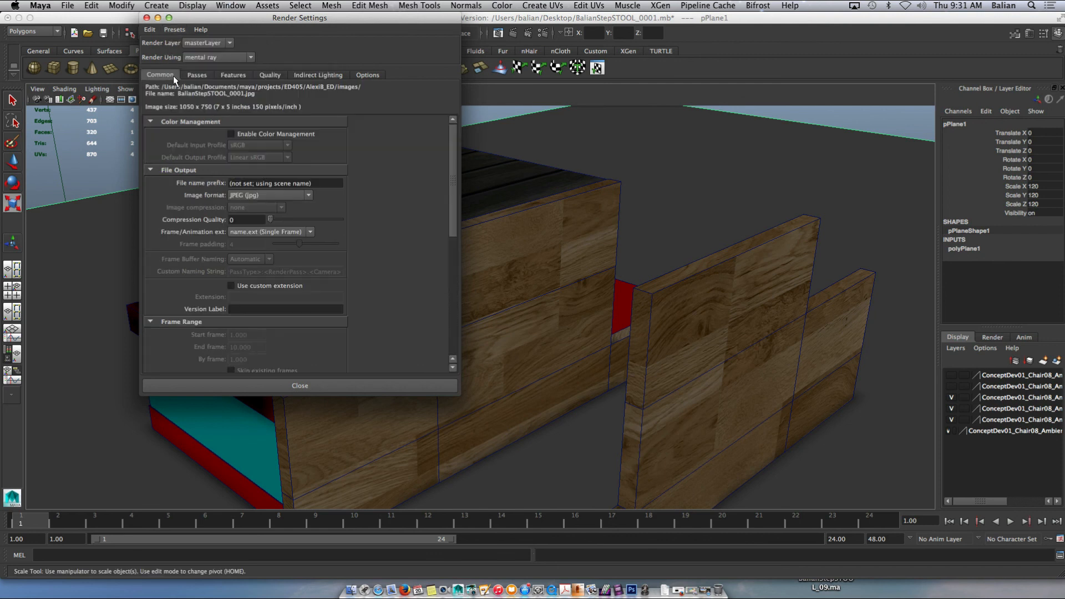
scroll(373, 248, down, 10)
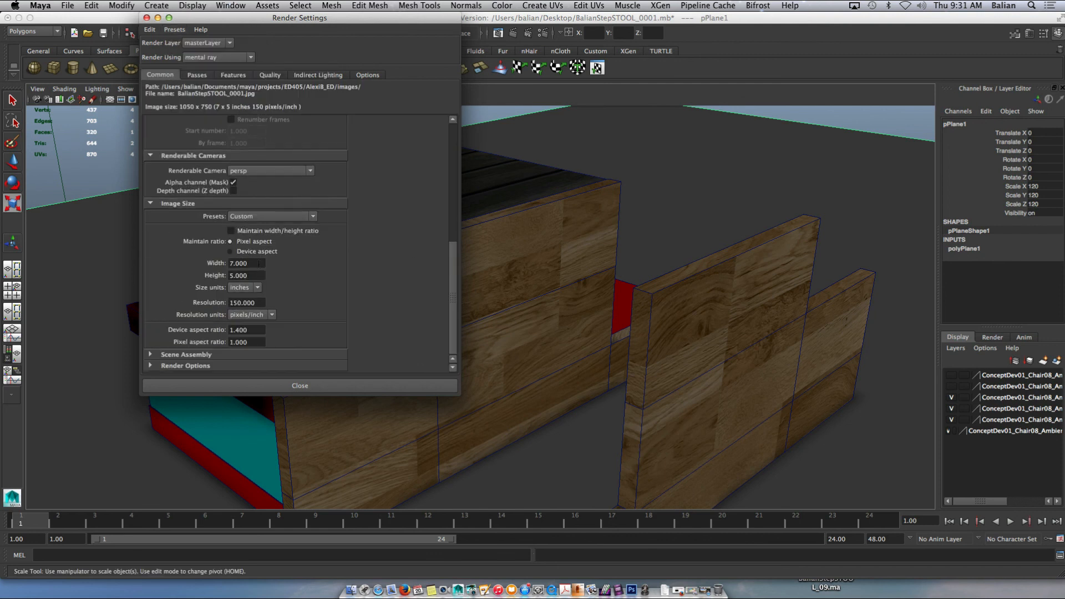
double_click(262, 303)
text(200)
key(Return)
click(146, 17)
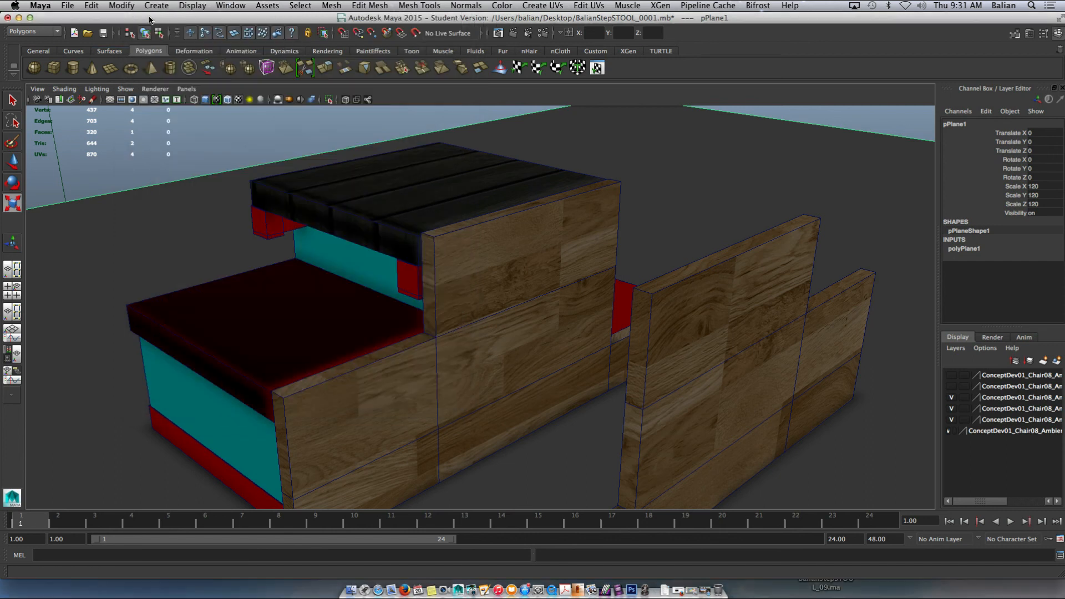
mouse_move(463, 205)
alt+mouse_down()
mouse_move(449, 204)
mouse_move(464, 219)
alt+mouse_up()
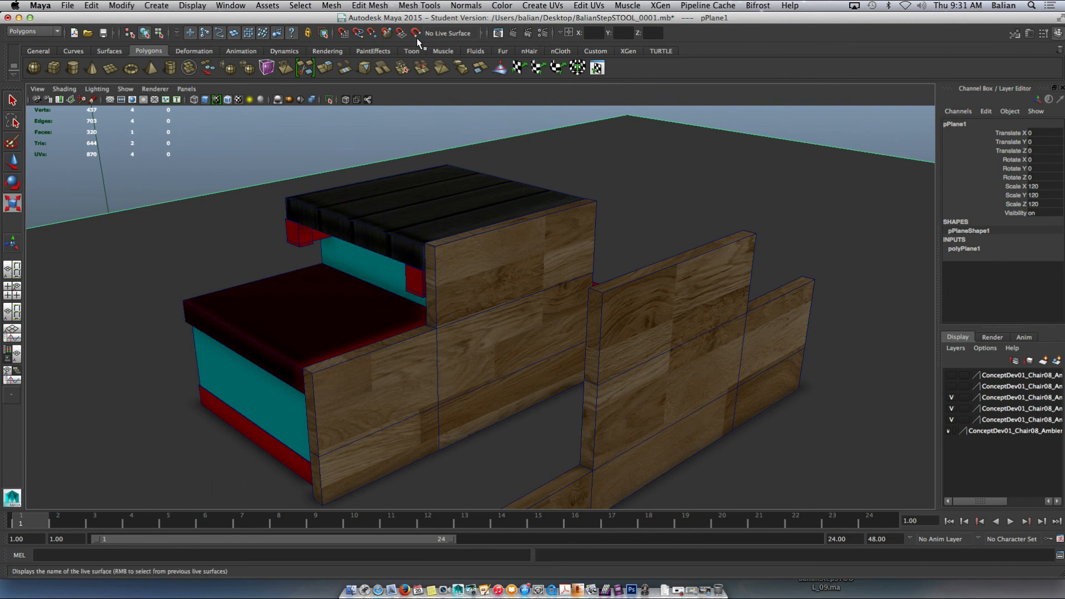
Step: Render the current perspective view of the step stool and keep the image in the Render View
click(512, 32)
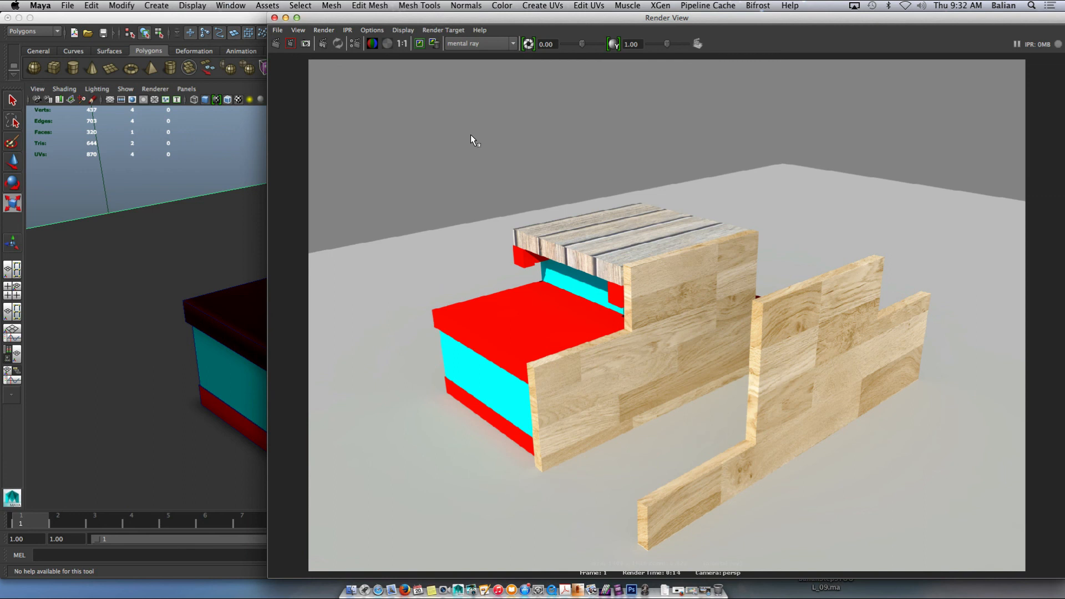
drag(642, 17, 594, 17)
click(363, 43)
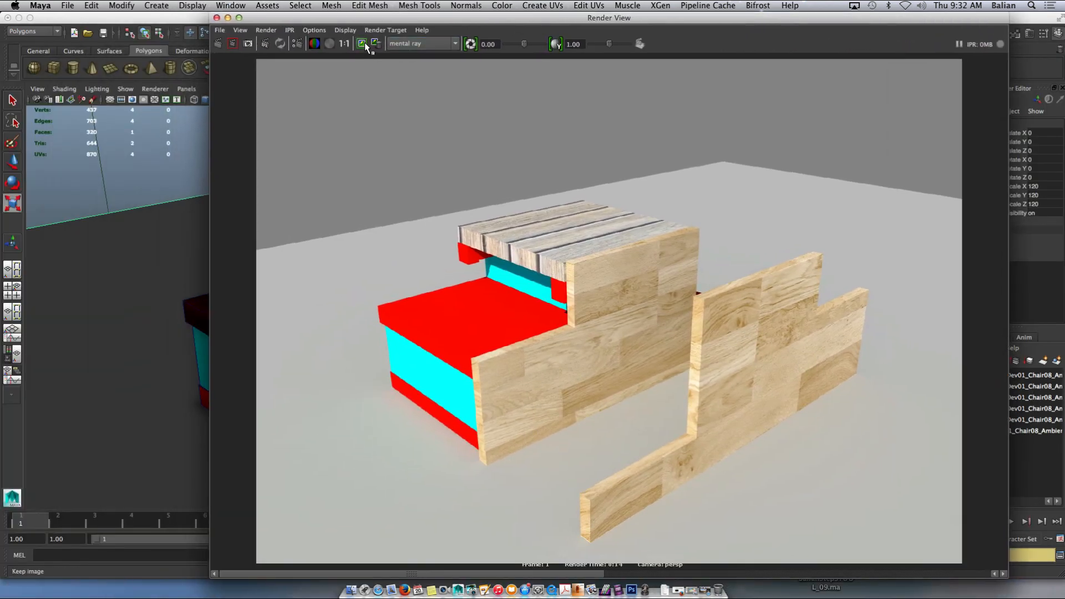
Step: Save the rendered image as a JPEG in the Desktop's Gr10Week12 folder and close the Render View
click(221, 31)
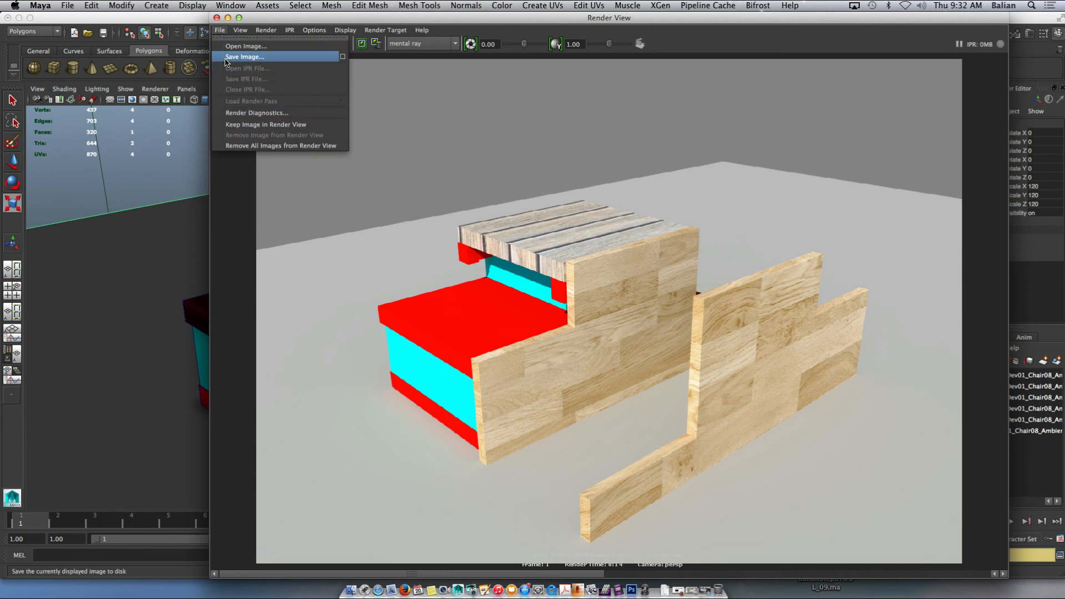
click(228, 58)
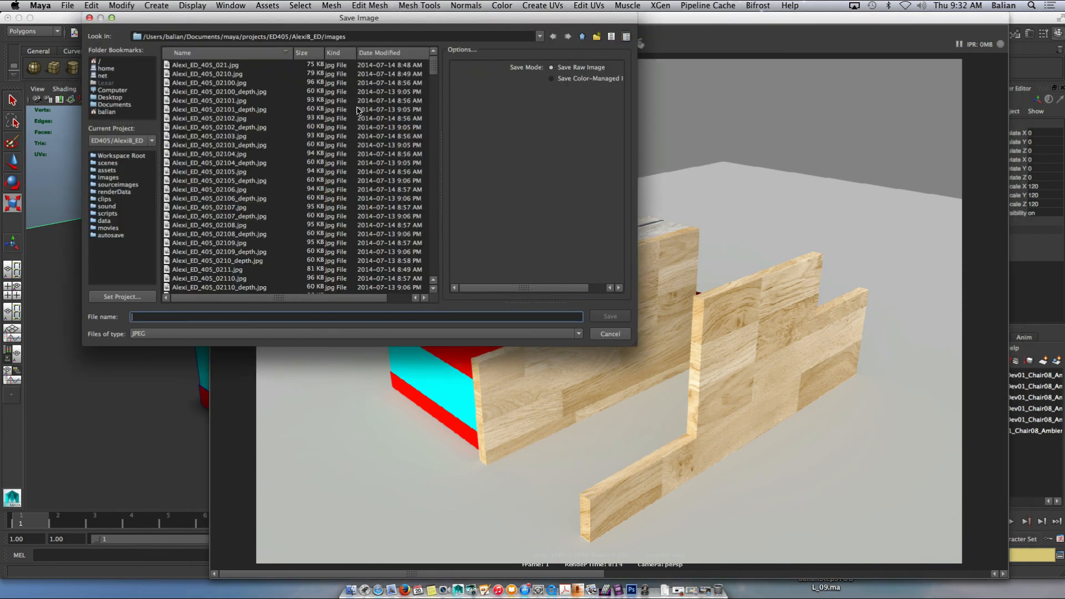
click(102, 98)
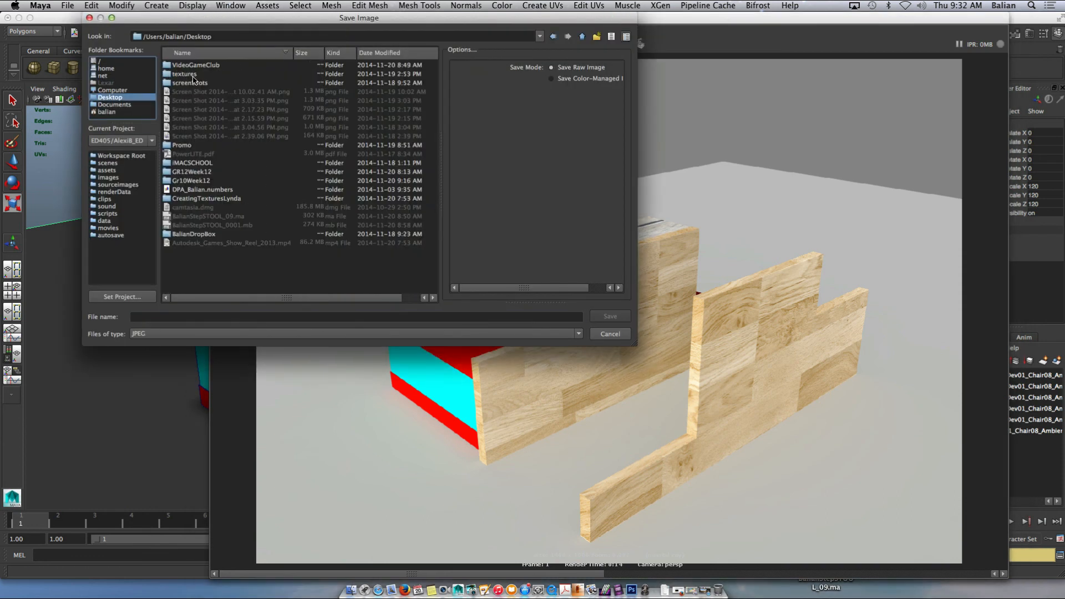
double_click(192, 181)
click(144, 317)
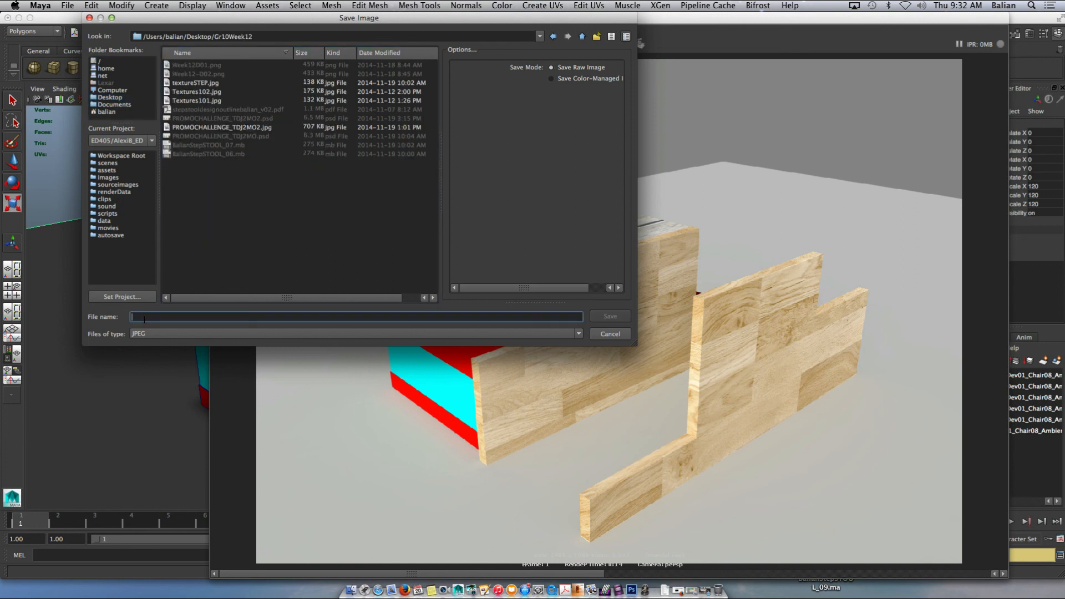
text(Re)
key(Return)
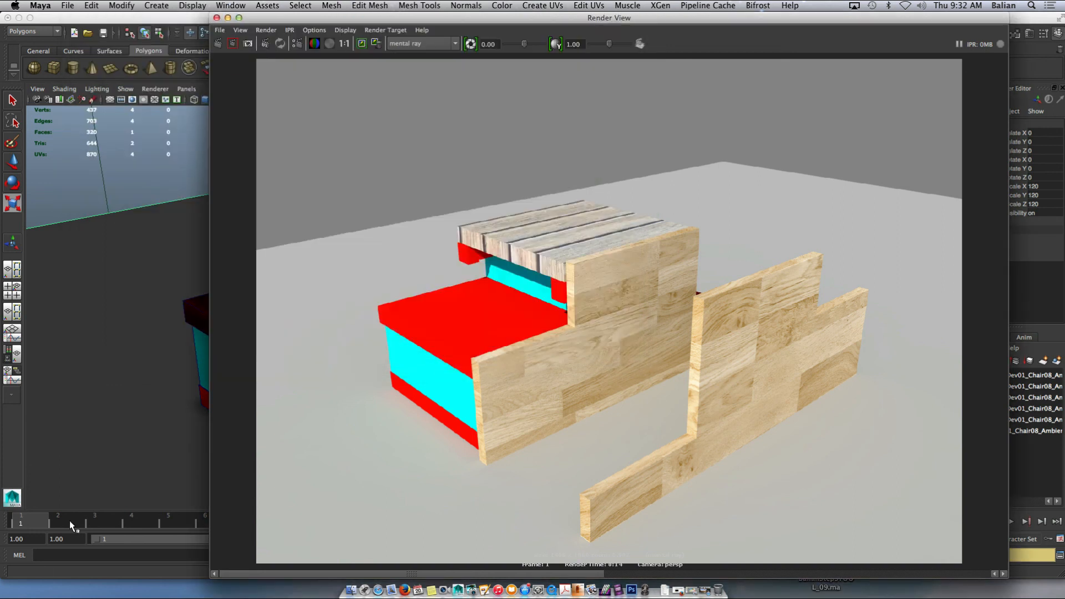
click(217, 18)
Step: In the UV Texture Editor, shift the upper tread's front-face UV shell slightly in U so its plank gaps line up with the top surface
click(383, 239)
scroll(368, 219, up, 4)
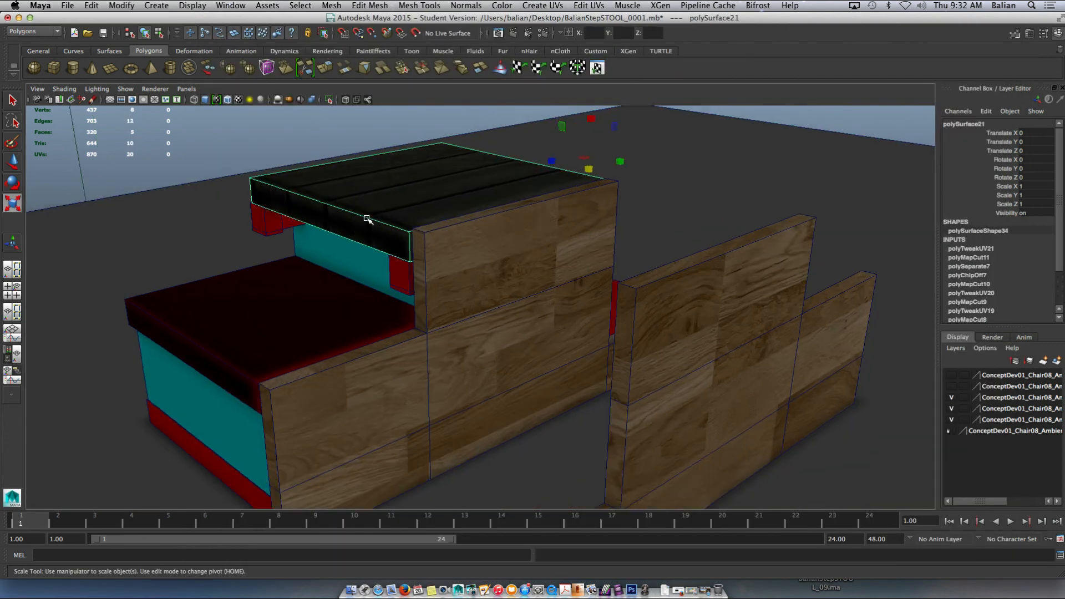
alt+drag(350, 209, 384, 214)
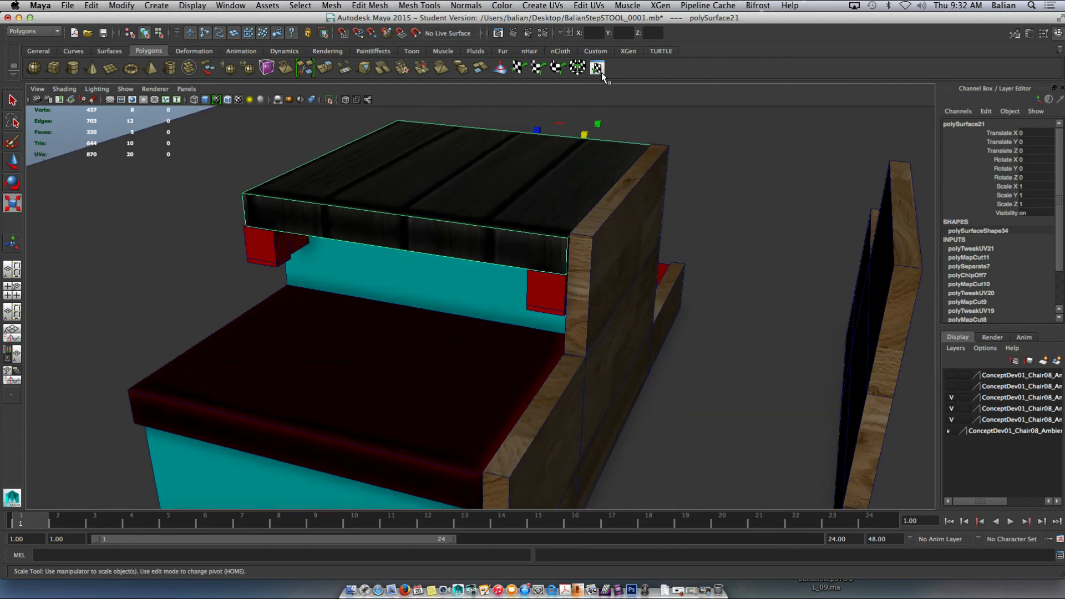
click(577, 8)
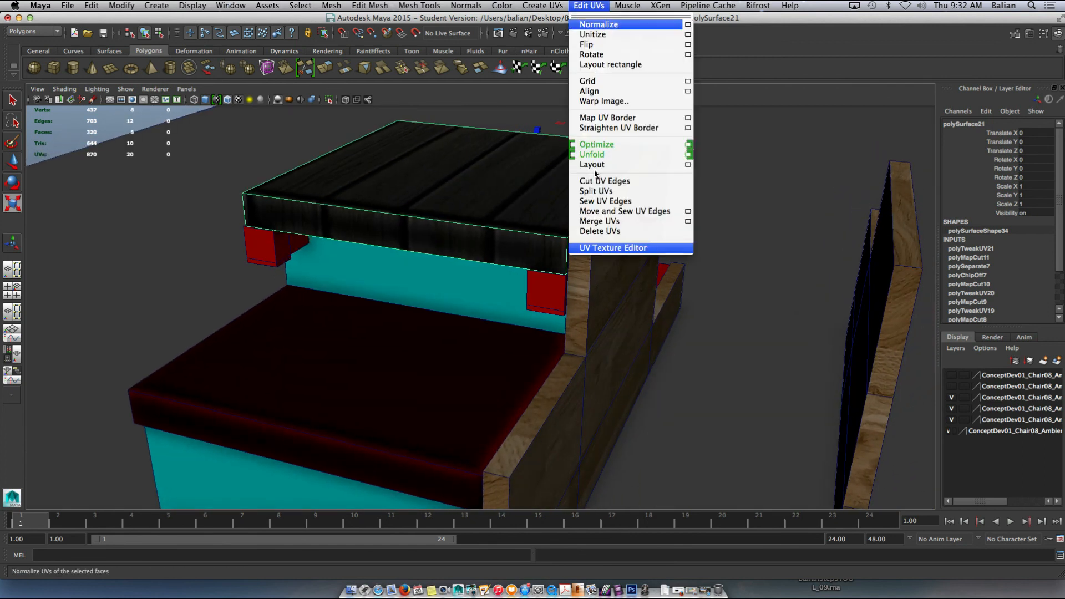
click(610, 246)
right_drag(385, 228, 385, 237)
click(385, 237)
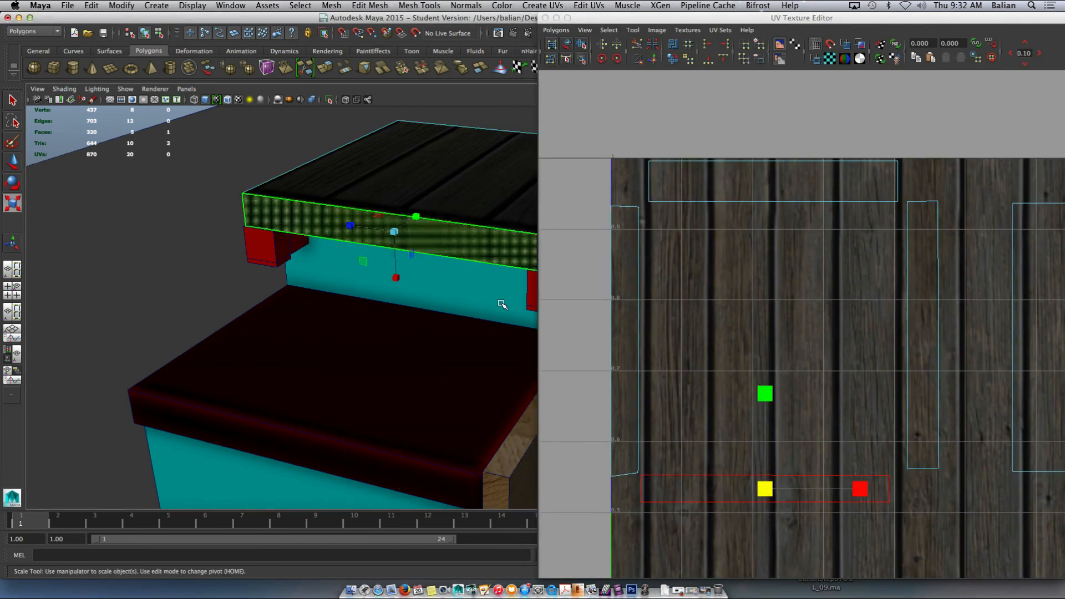
key(w)
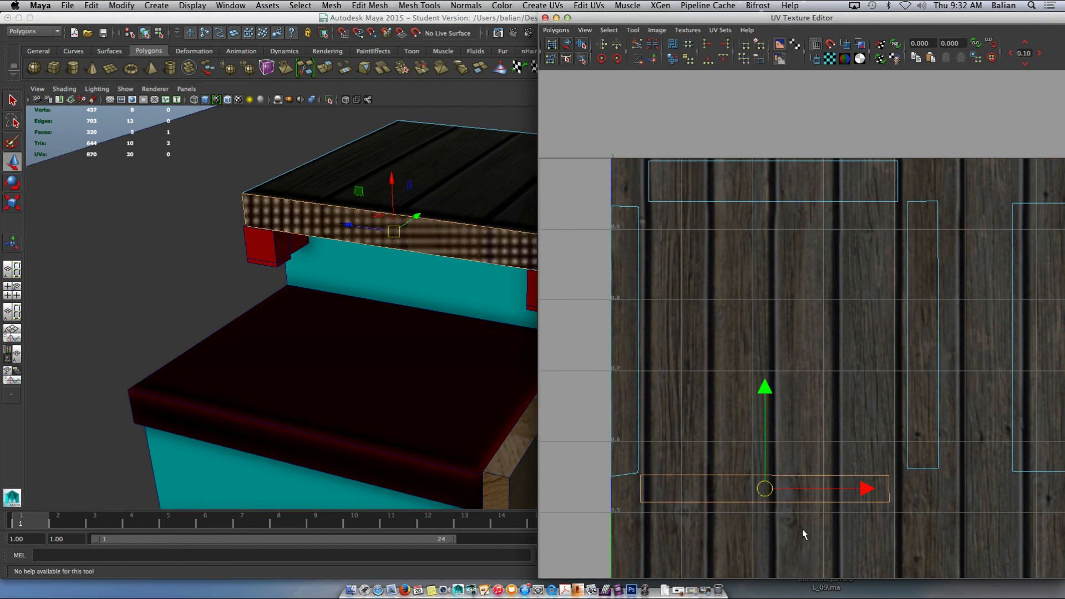
drag(822, 487, 830, 490)
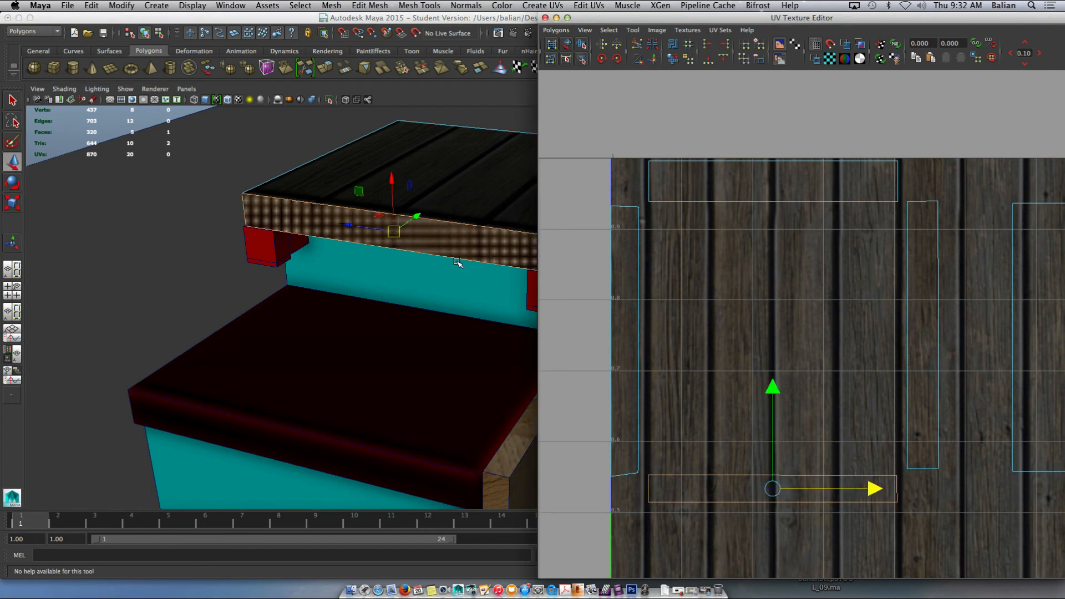
click(195, 155)
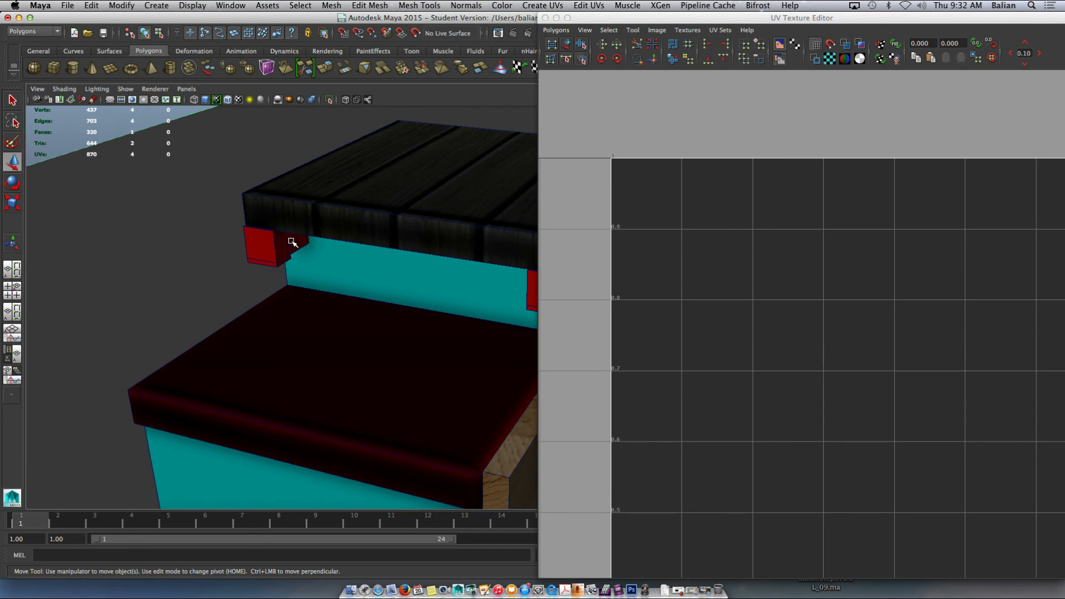
Step: Close the UV Texture Editor, clear the selection, and examine the texture alignment on the stool's tread and side boards from several angles
alt+drag(356, 226, 374, 279)
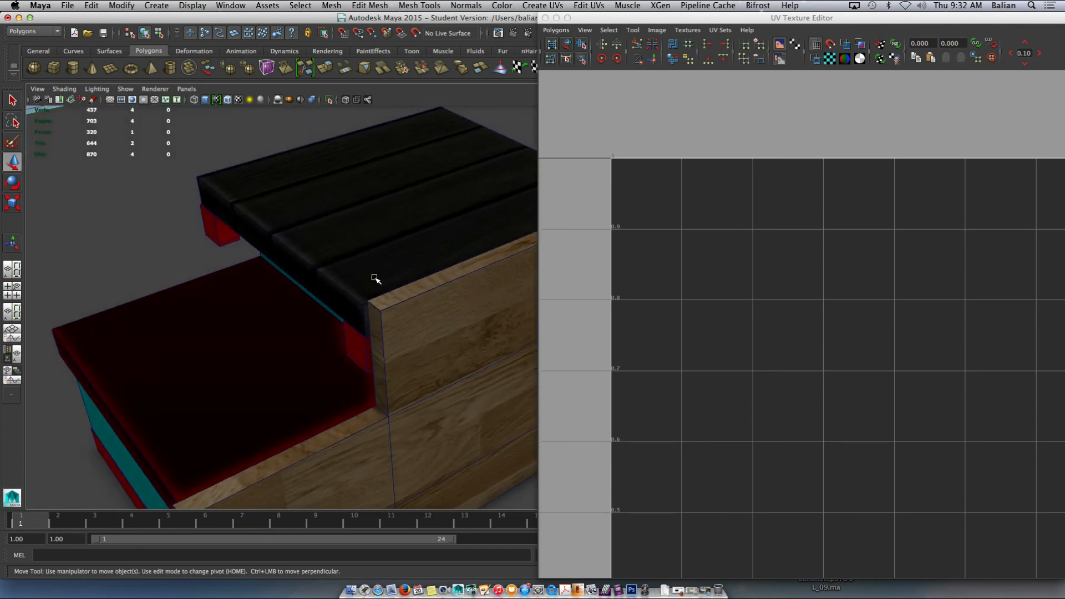
click(546, 18)
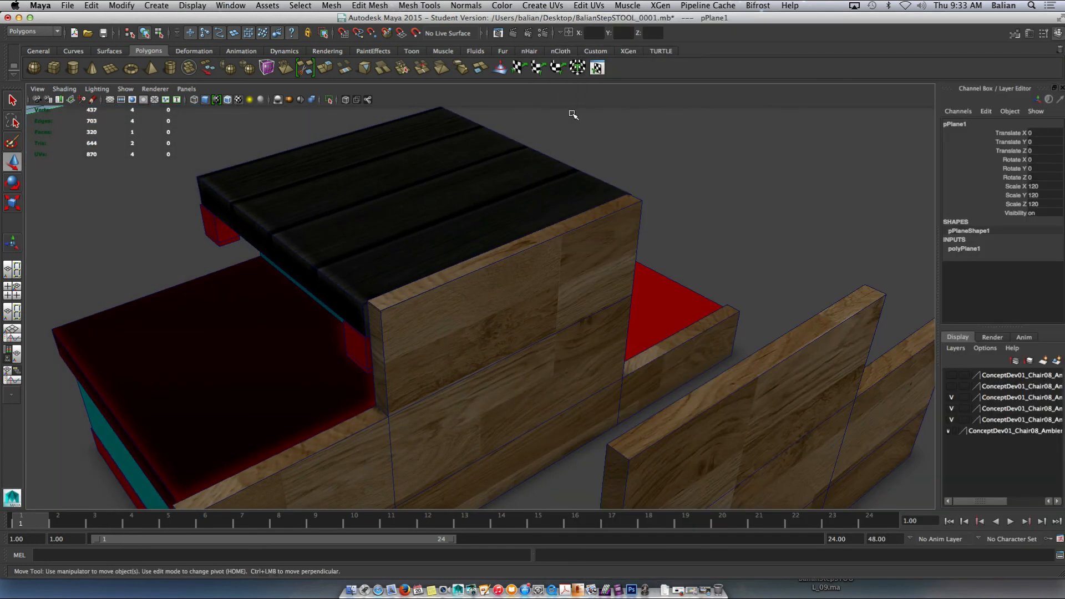
alt+drag(570, 156, 547, 206)
alt+drag(542, 252, 537, 245)
right_drag(738, 200, 785, 193)
click(786, 168)
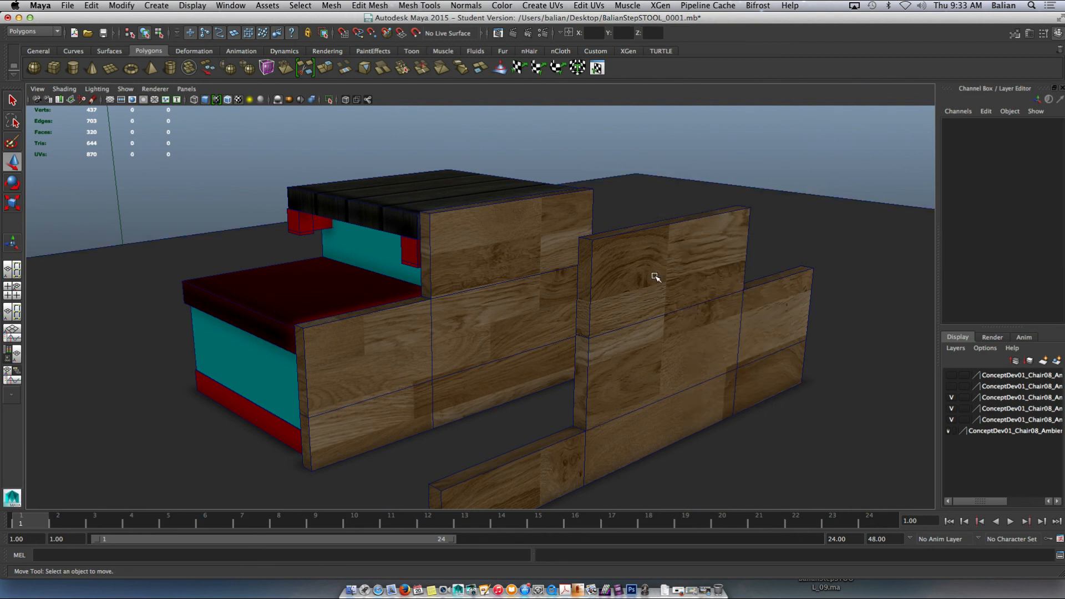
scroll(642, 270, up, 2)
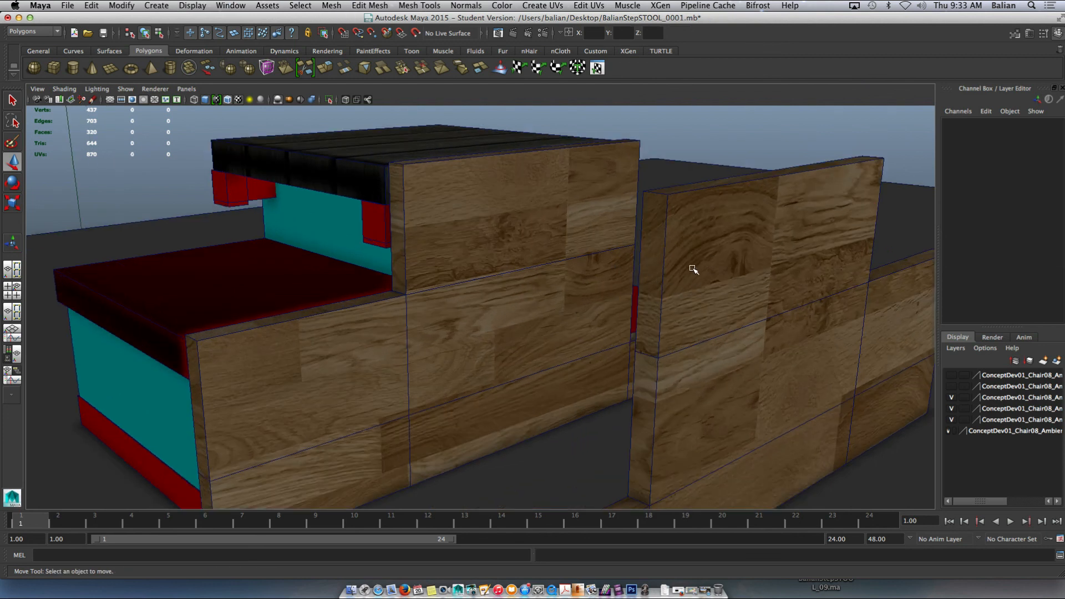
alt+drag(691, 269, 705, 291)
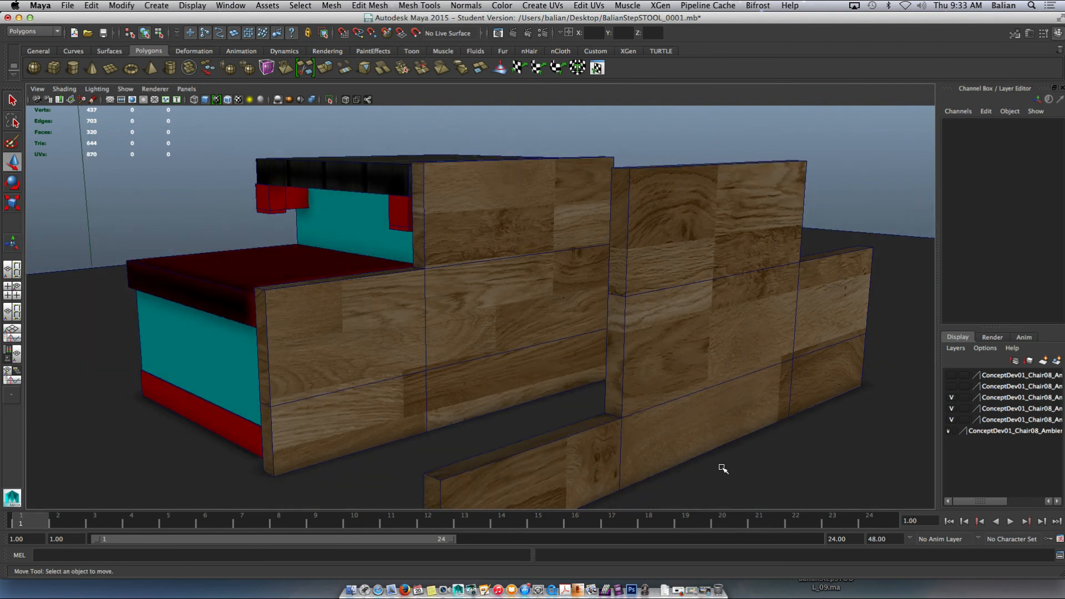
click(620, 591)
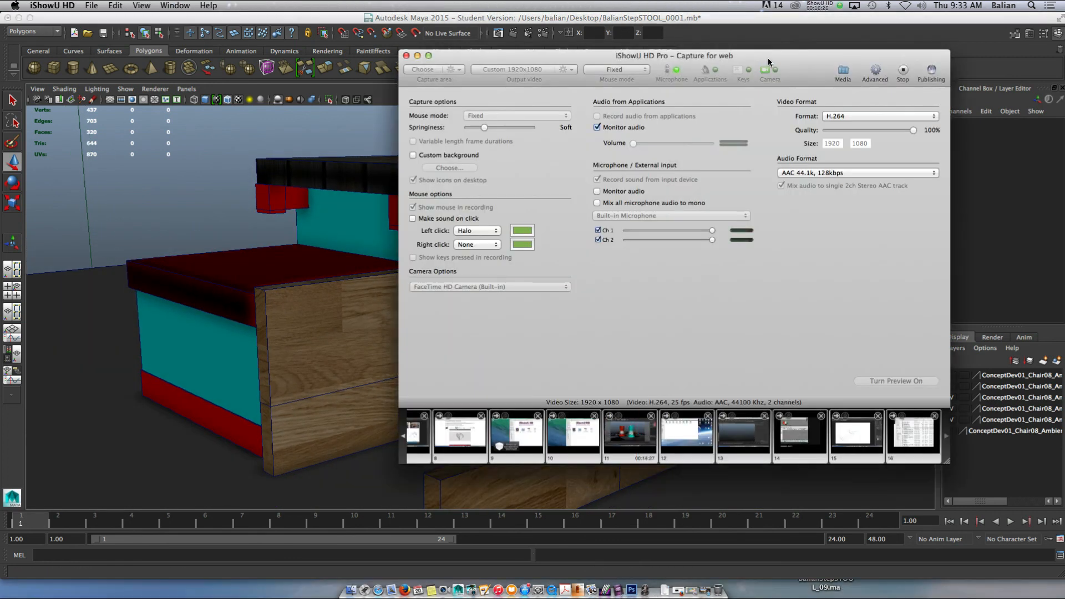